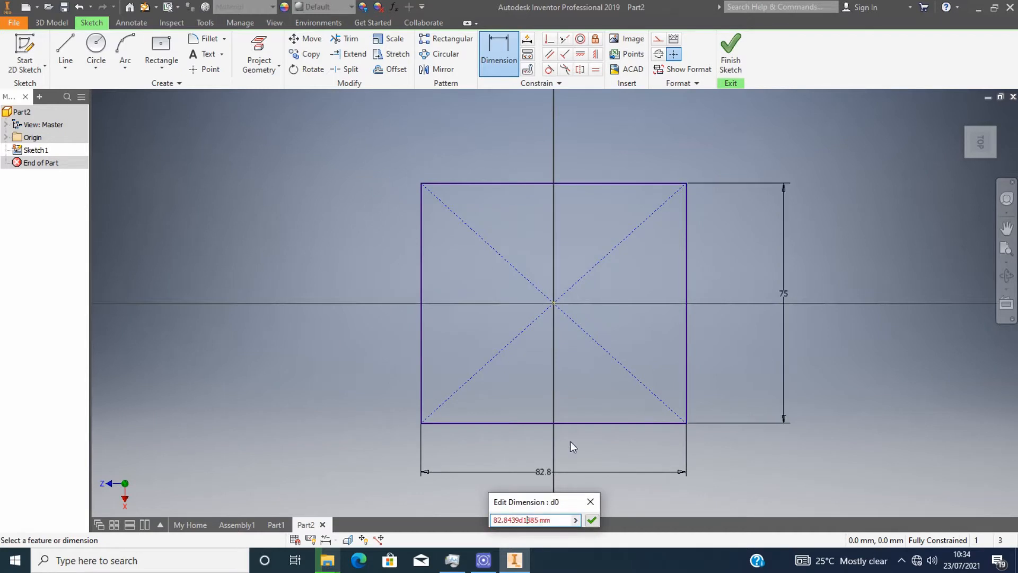
Step: Set the rectangle's horizontal dimension to the formula d1 * 1.5
{"action": "key", "text": "Escape"}
{"action": "left_click", "coordinate": [523, 474]}
{"action": "left_click", "coordinate": [525, 524]}
{"action": "left_click_drag", "start_coordinate": [526, 523], "coordinate": [333, 526]}
{"action": "type", "text": "="}
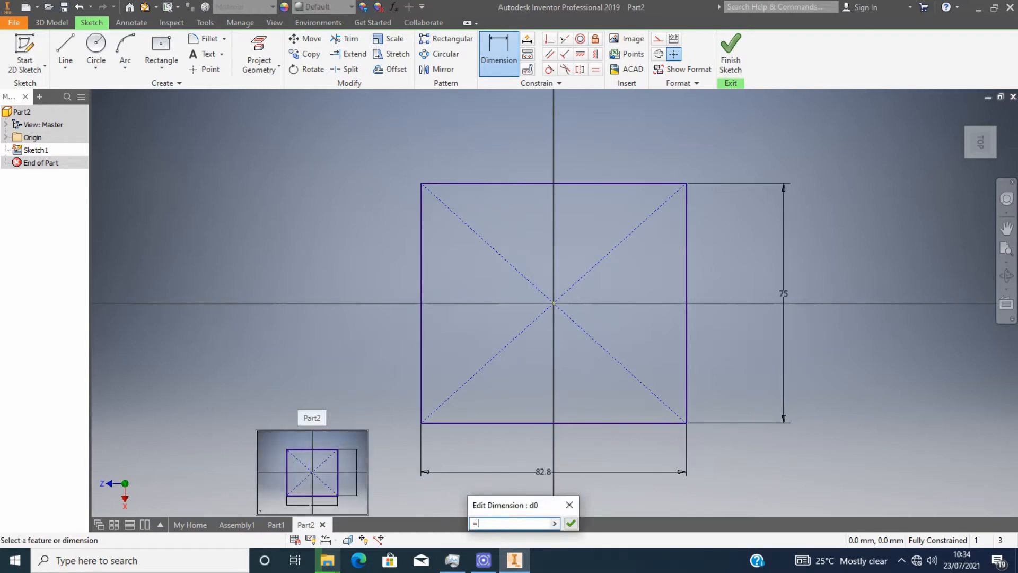
{"action": "type", "text": "d1*3"}
{"action": "left_click", "coordinate": [571, 523]}
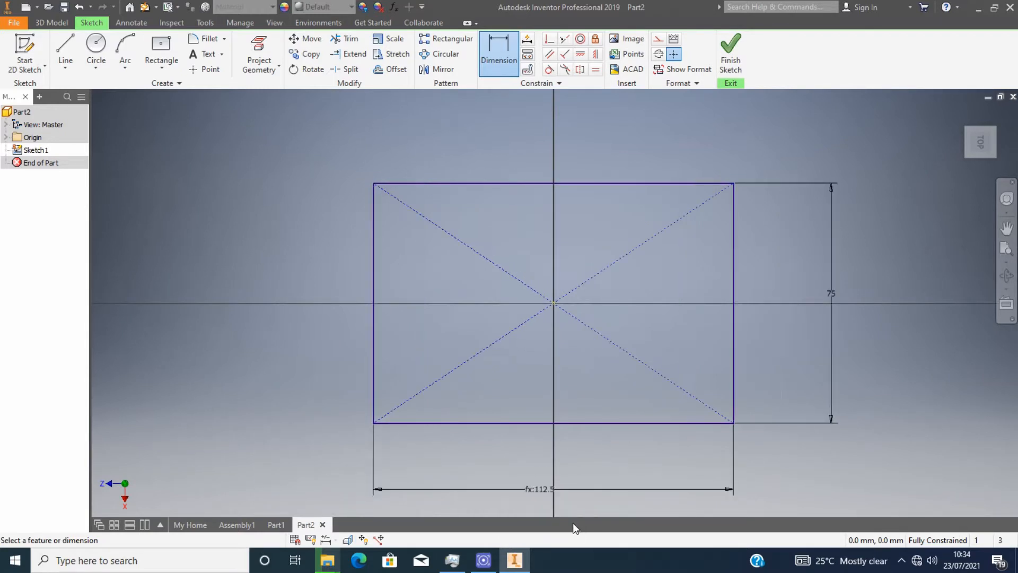
Step: Offset the rectangle inward by 10 mm
{"action": "left_click", "coordinate": [389, 69]}
{"action": "left_click", "coordinate": [499, 227]}
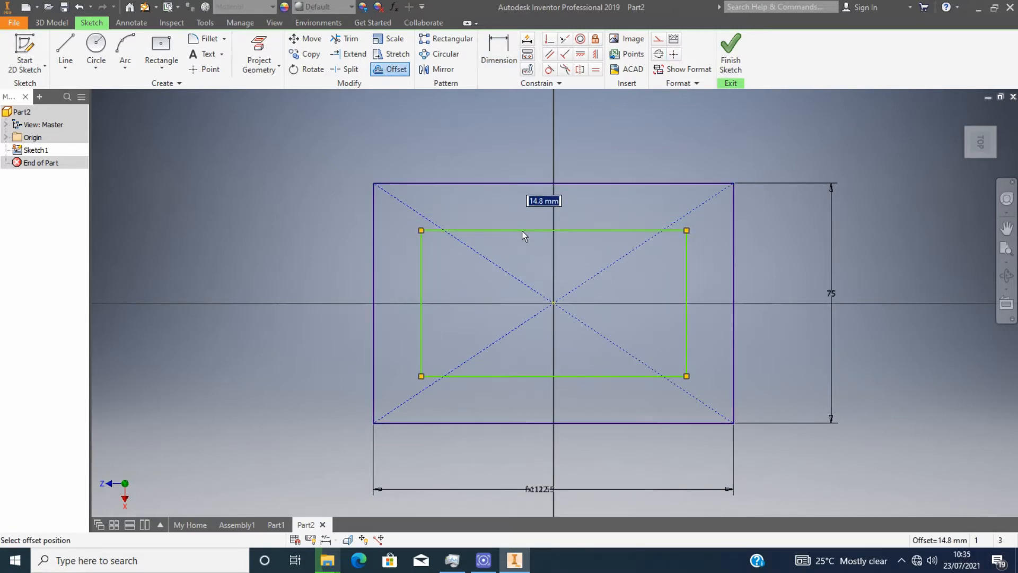
{"action": "type", "text": "10"}
{"action": "key", "text": "Return"}
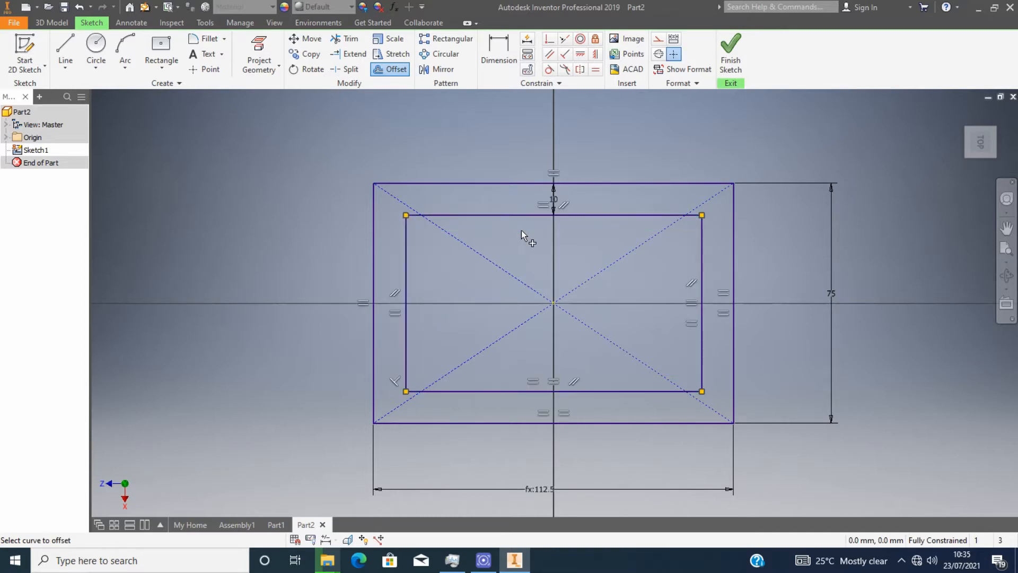
{"action": "scroll", "coordinate": [443, 403], "scroll_direction": "down", "scroll_amount": 2}
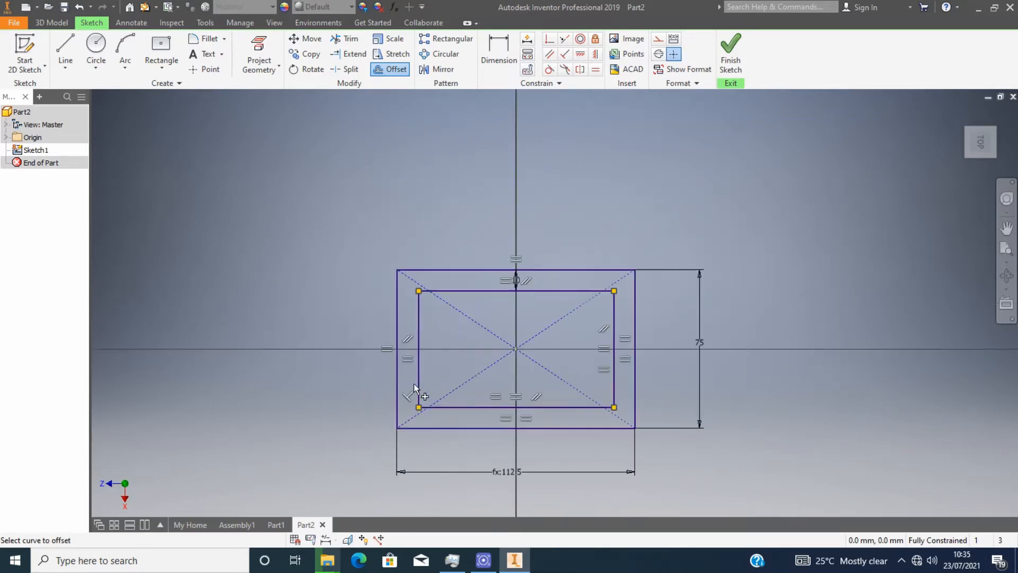
Step: Trim away the bottom line of the inner rectangle
{"action": "left_click", "coordinate": [347, 39]}
{"action": "left_click", "coordinate": [506, 407]}
{"action": "scroll", "coordinate": [501, 416], "scroll_direction": "up", "scroll_amount": 5}
{"action": "scroll", "coordinate": [266, 318], "scroll_direction": "down", "scroll_amount": 2}
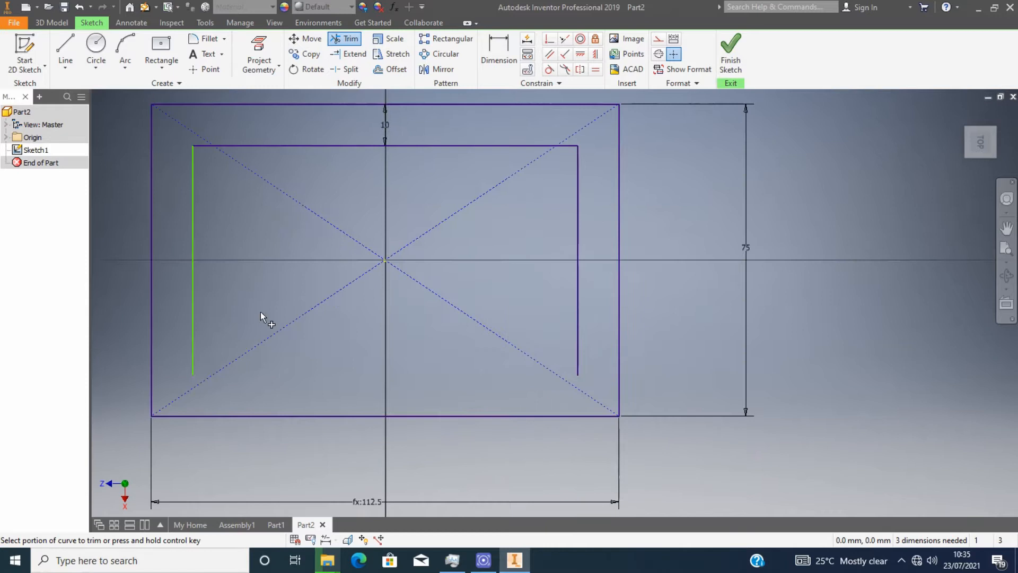
Step: Extend both inner side lines down to the outer rectangle's bottom edge and trim that edge between them
{"action": "left_click", "coordinate": [343, 54]}
{"action": "left_click", "coordinate": [576, 372]}
{"action": "left_click", "coordinate": [193, 371]}
{"action": "left_click", "coordinate": [348, 41]}
{"action": "left_click", "coordinate": [362, 416]}
{"action": "scroll", "coordinate": [429, 319], "scroll_direction": "down", "scroll_amount": 4}
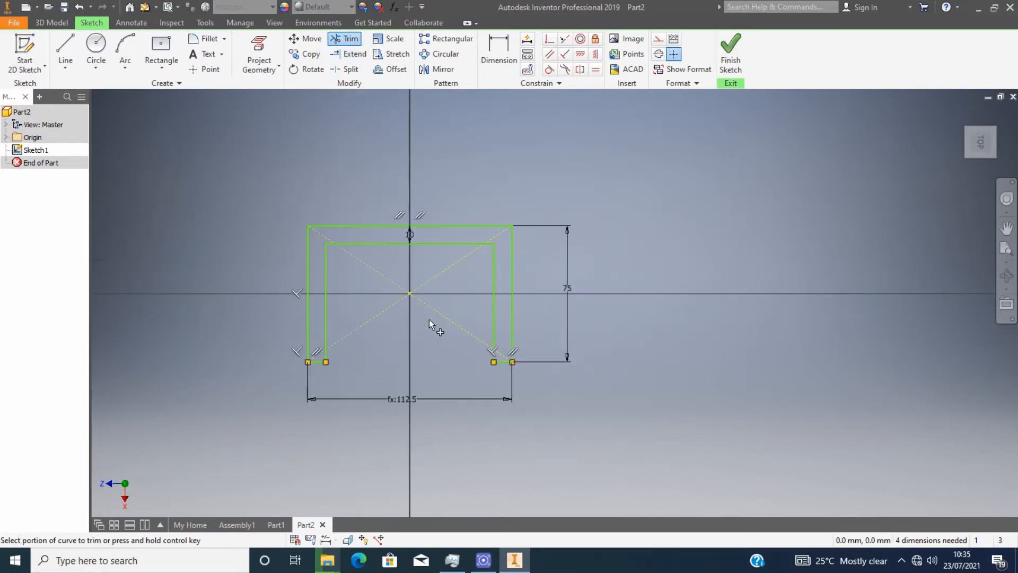
{"action": "scroll", "coordinate": [383, 253], "scroll_direction": "down", "scroll_amount": 1}
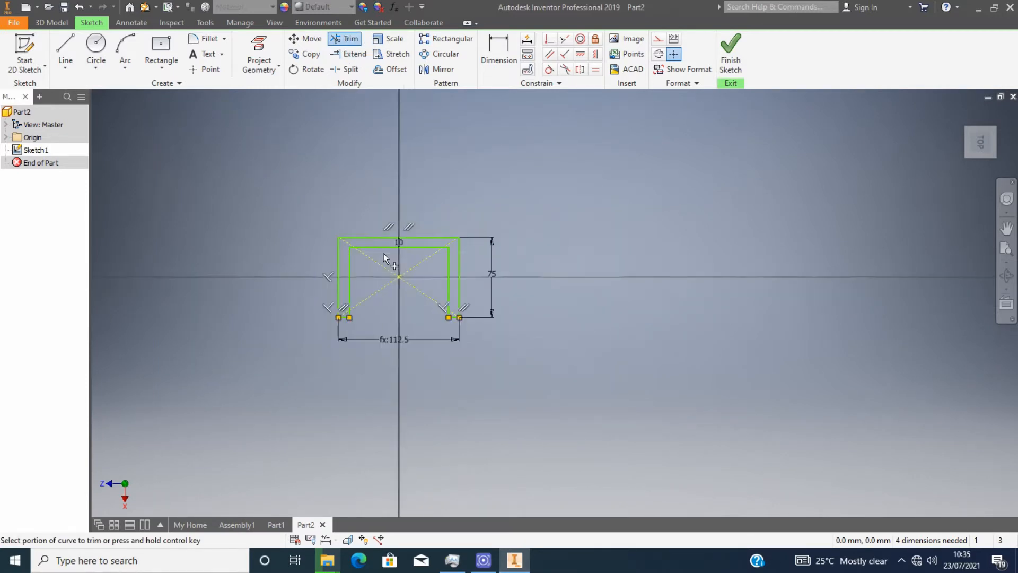
{"action": "scroll", "coordinate": [383, 252], "scroll_direction": "up", "scroll_amount": 4}
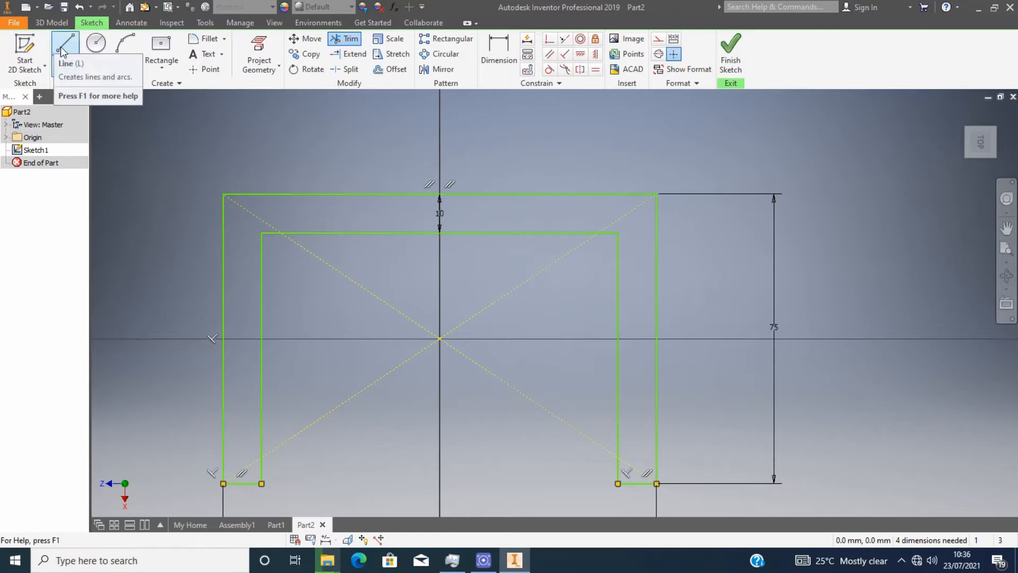
Step: Draw a centre-point rectangle about 50 mm wide, centred on the midpoint of the inner horizontal edge
{"action": "left_click", "coordinate": [161, 47]}
{"action": "left_click", "coordinate": [440, 232]}
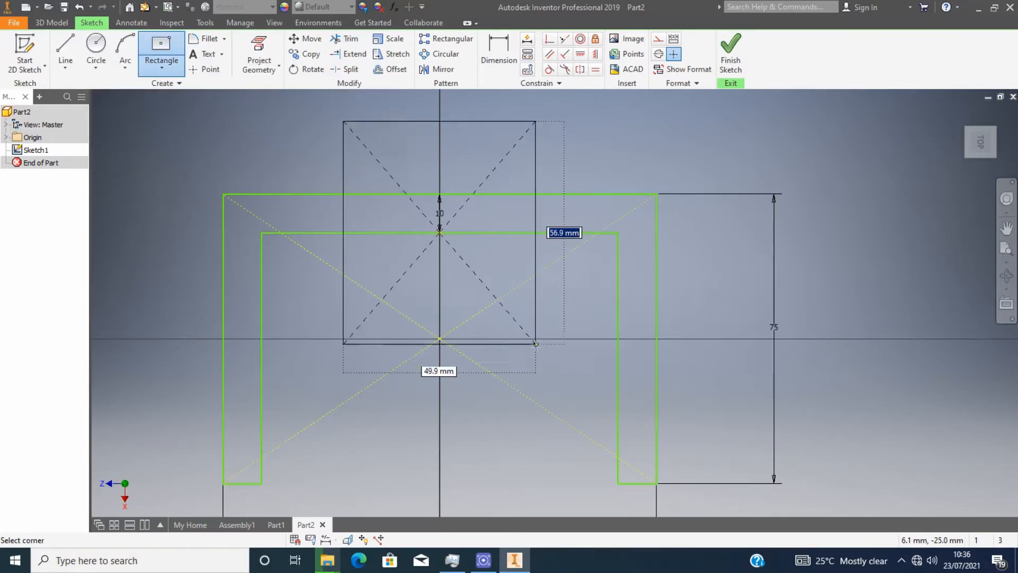
{"action": "left_click", "coordinate": [534, 352]}
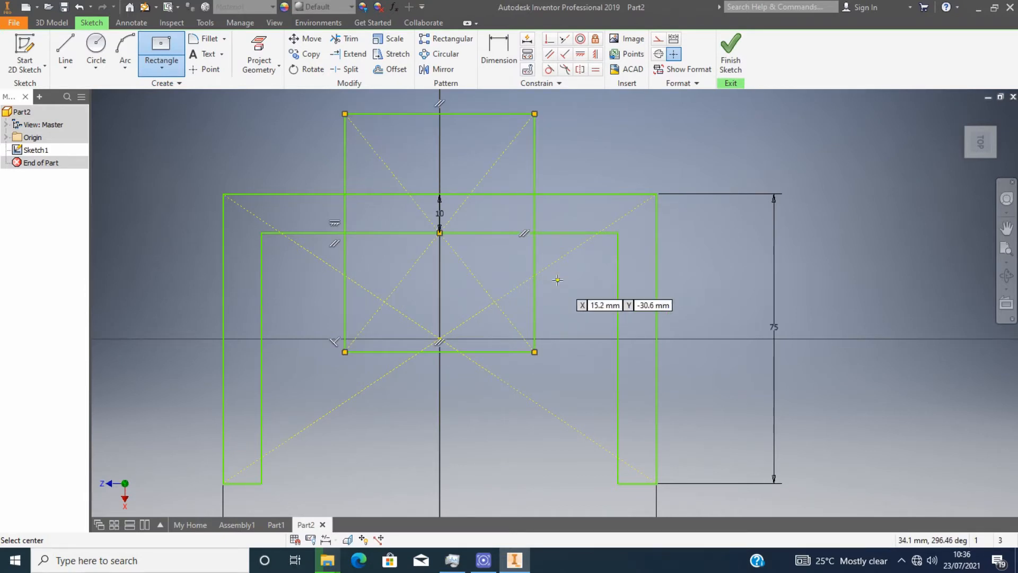
Step: Trim away the parts of the small rectangle that lie above the inner horizontal edge
{"action": "left_click", "coordinate": [348, 40]}
{"action": "left_click", "coordinate": [485, 114]}
{"action": "left_click", "coordinate": [534, 144]}
{"action": "left_click", "coordinate": [534, 213]}
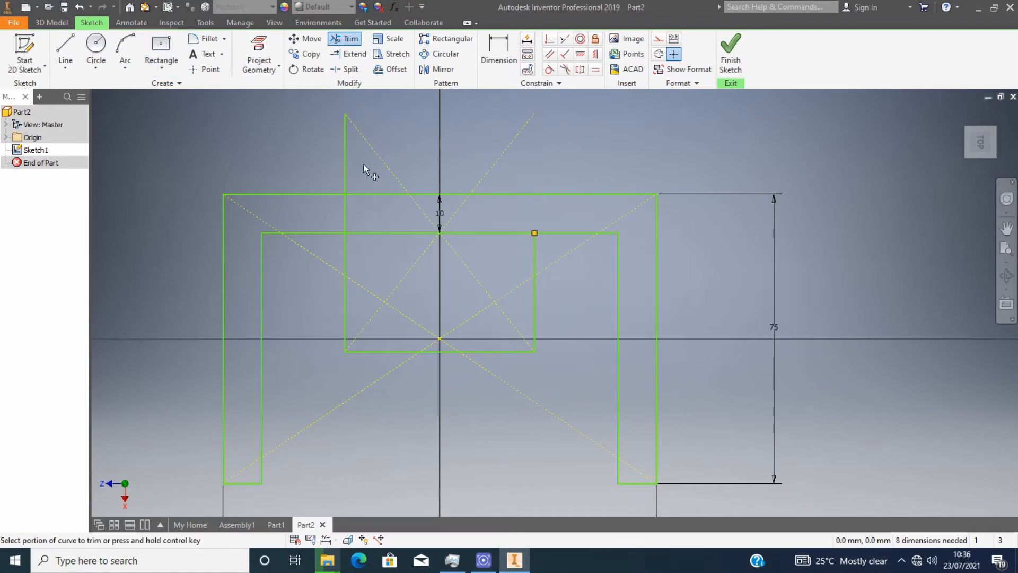
{"action": "left_click", "coordinate": [347, 159]}
Step: Try to offset the small rectangle's lines inward by 10 mm and undo the offset
{"action": "left_click", "coordinate": [391, 69]}
{"action": "left_click", "coordinate": [346, 275]}
{"action": "type", "text": "1"}
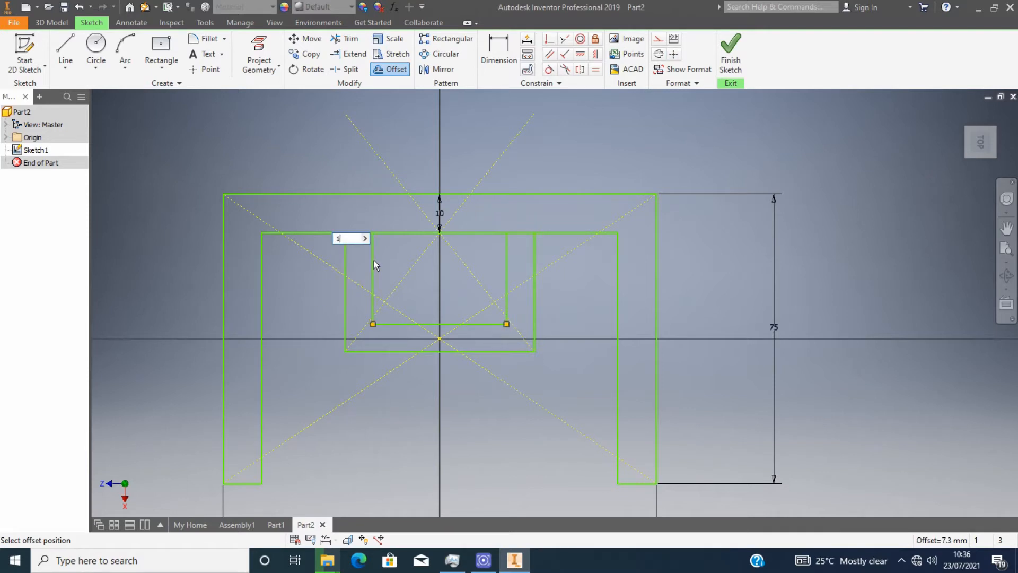
{"action": "type", "text": "0"}
{"action": "key", "text": "Return"}
{"action": "scroll", "coordinate": [377, 259], "scroll_direction": "down", "scroll_amount": 2}
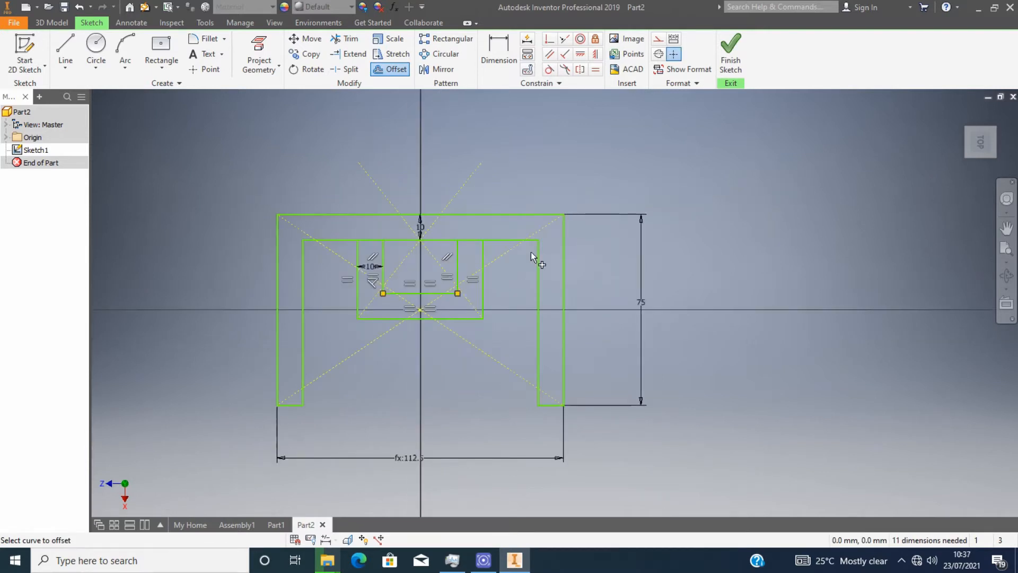
{"action": "scroll", "coordinate": [383, 333], "scroll_direction": "up", "scroll_amount": 3}
{"action": "scroll", "coordinate": [380, 278], "scroll_direction": "down", "scroll_amount": 2}
{"action": "key", "text": "Escape"}
{"action": "key", "text": "ctrl+z"}
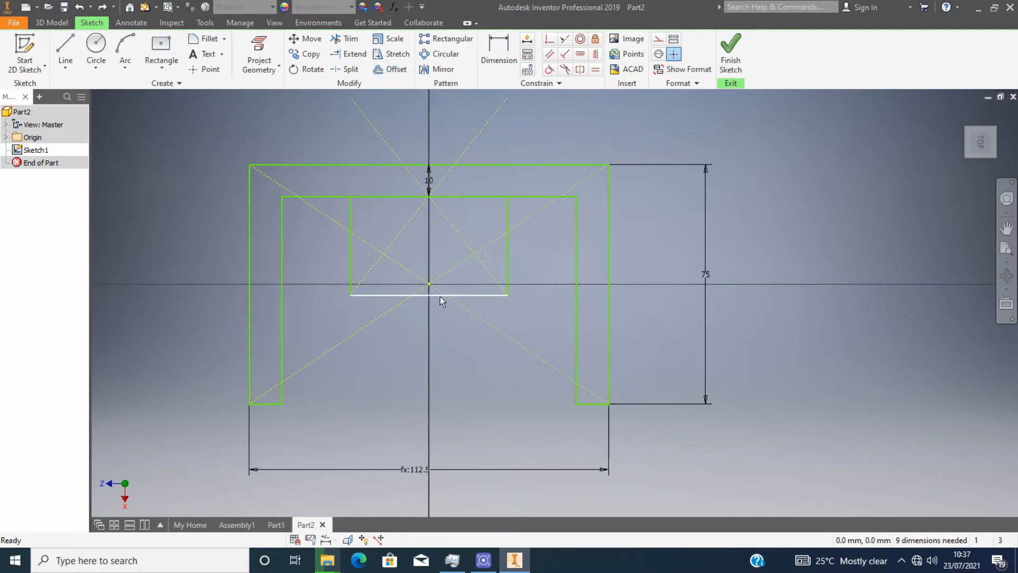
Step: Adjust the small rectangle's lower edge slightly and dimension its side below the inner horizontal edge as 15 mm
{"action": "left_click_drag", "start_coordinate": [440, 296], "coordinate": [442, 291]}
{"action": "left_click", "coordinate": [497, 53]}
{"action": "left_click", "coordinate": [503, 244]}
{"action": "left_click", "coordinate": [540, 245]}
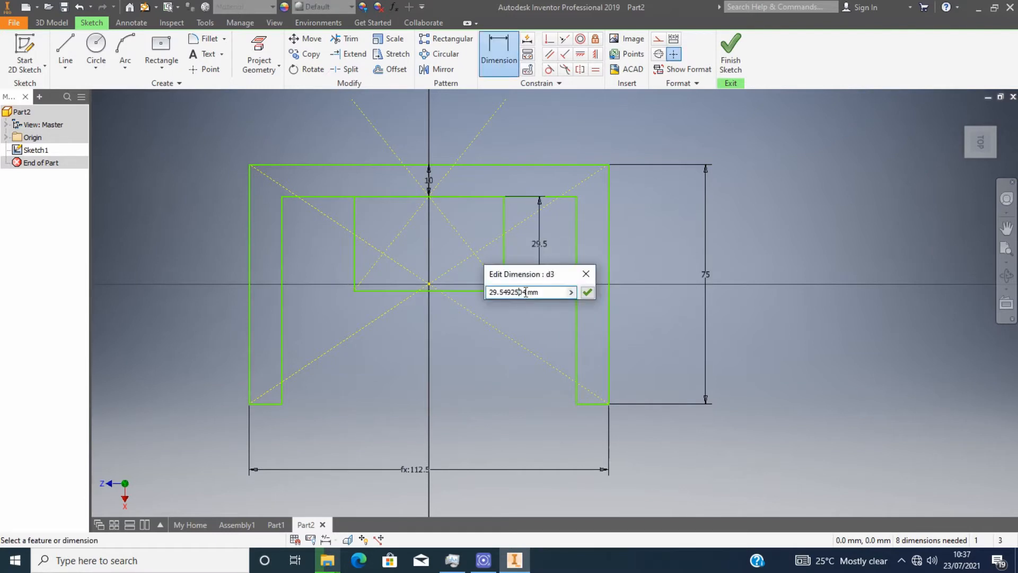
{"action": "type", "text": "15"}
{"action": "key", "text": "Return"}
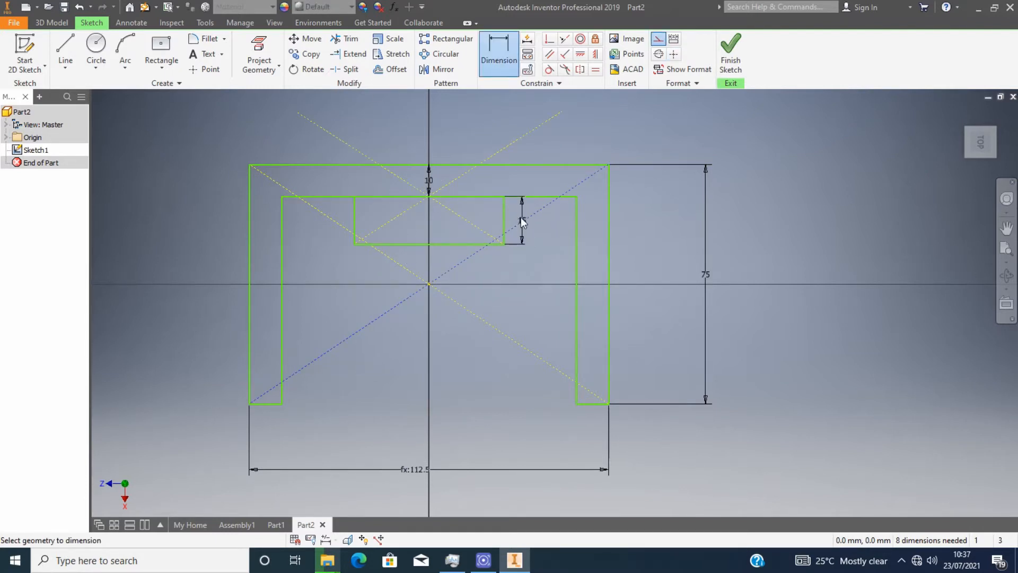
Step: Set the small rectangle's depth to 10 mm and trim the inner horizontal edge between its two sides
{"action": "double_click", "coordinate": [525, 225]}
{"action": "type", "text": "1"}
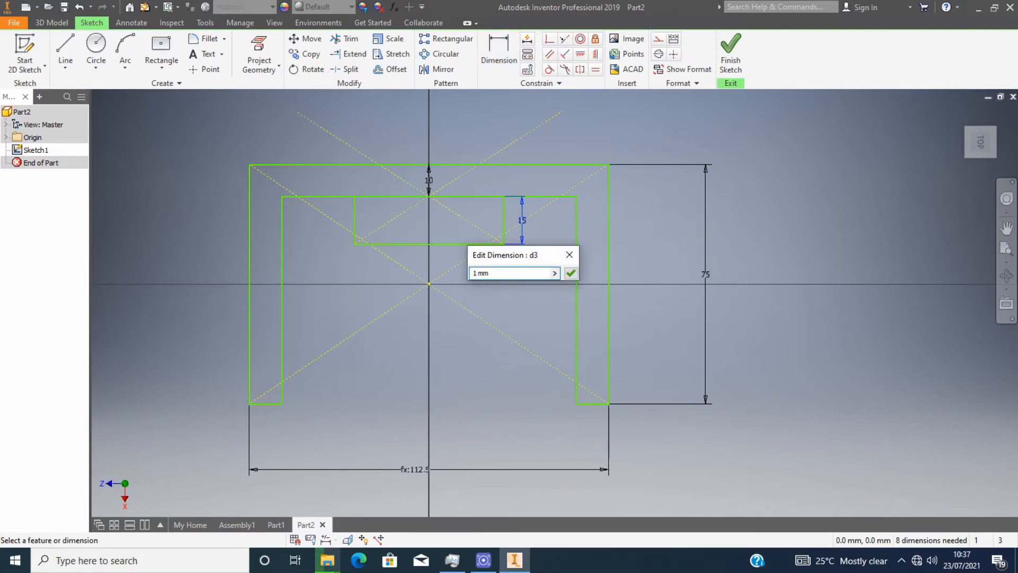
{"action": "type", "text": "0"}
{"action": "key", "text": "Return"}
{"action": "key", "text": "x"}
{"action": "left_click", "coordinate": [394, 196]}
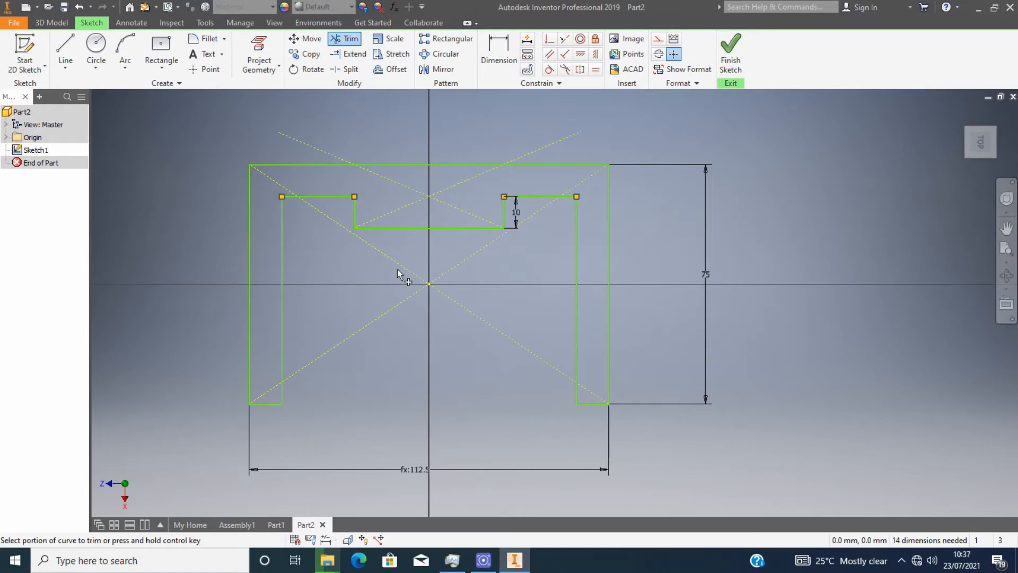
Step: Chamfer the upper-left corner of the central step by 3 mm
{"action": "left_click", "coordinate": [224, 39]}
{"action": "left_click", "coordinate": [208, 68]}
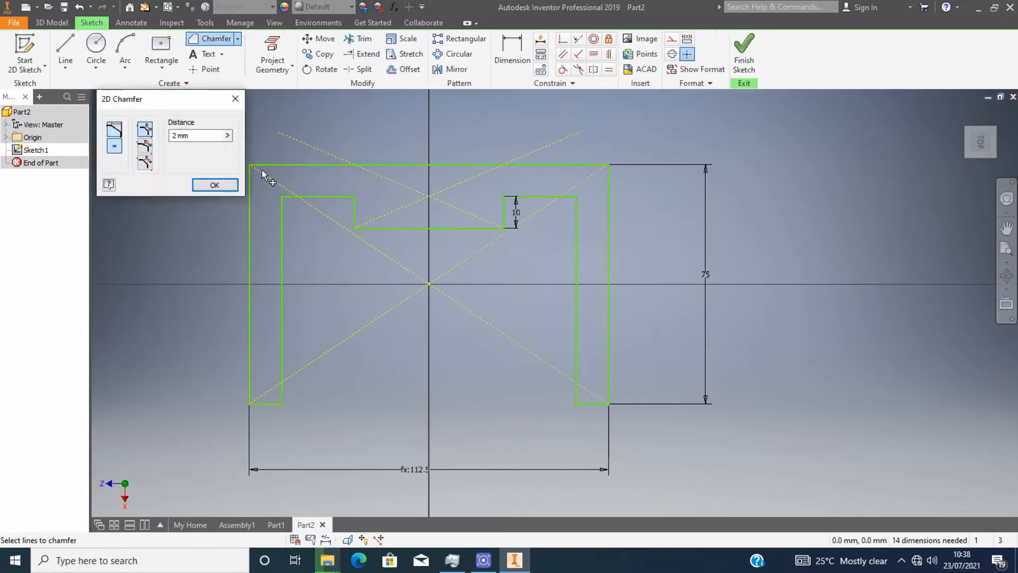
{"action": "left_click", "coordinate": [215, 184]}
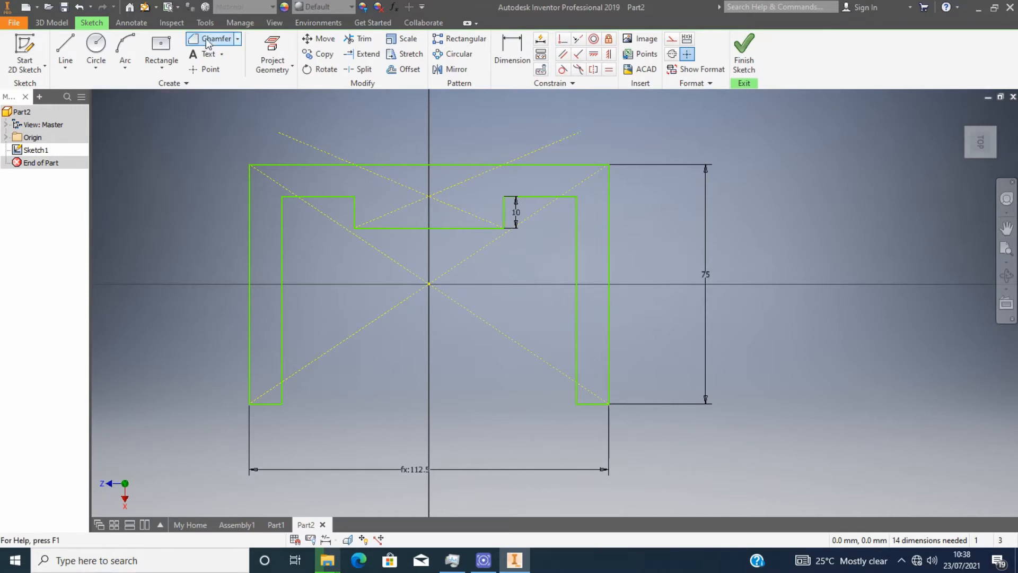
{"action": "left_click", "coordinate": [211, 40]}
{"action": "left_click", "coordinate": [339, 197]}
{"action": "left_click", "coordinate": [354, 211]}
Step: Chamfer the remaining three corners of the central step by 3 mm
{"action": "left_click", "coordinate": [524, 197]}
{"action": "scroll", "coordinate": [502, 227], "scroll_direction": "up", "scroll_amount": 4}
{"action": "scroll", "coordinate": [502, 227], "scroll_direction": "down", "scroll_amount": 7}
{"action": "left_click", "coordinate": [507, 214]}
{"action": "left_click", "coordinate": [487, 230]}
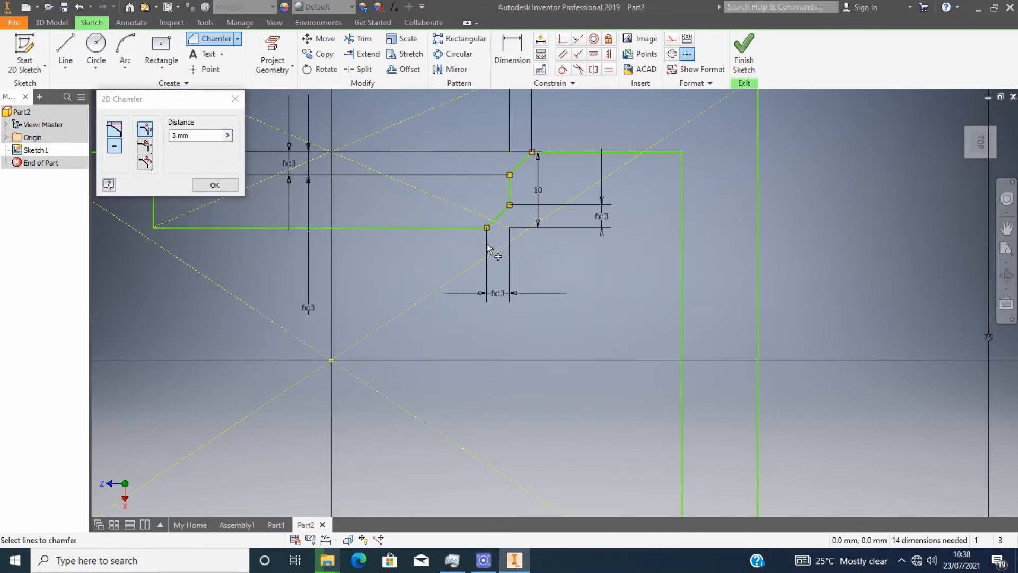
{"action": "scroll", "coordinate": [486, 244], "scroll_direction": "up", "scroll_amount": 2}
{"action": "left_click", "coordinate": [346, 223]}
{"action": "left_click", "coordinate": [387, 240]}
{"action": "scroll", "coordinate": [418, 271], "scroll_direction": "up", "scroll_amount": 4}
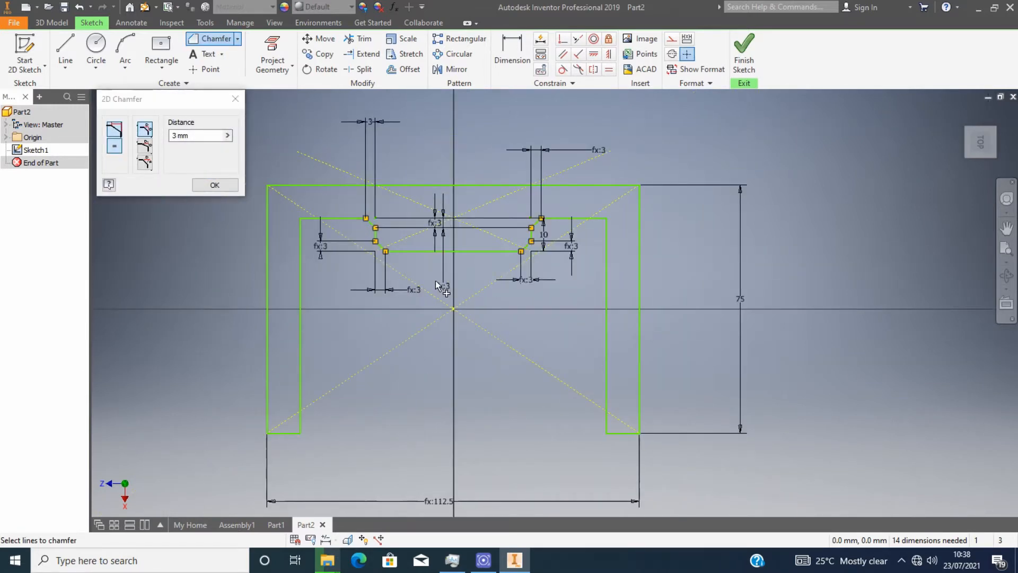
Step: Chamfer the two inner corners where the legs meet the top bar by 3 mm
{"action": "left_click", "coordinate": [310, 218]}
{"action": "left_click", "coordinate": [300, 229]}
{"action": "left_click", "coordinate": [586, 219]}
{"action": "left_click", "coordinate": [606, 241]}
{"action": "scroll", "coordinate": [540, 279], "scroll_direction": "up", "scroll_amount": 3}
{"action": "scroll", "coordinate": [540, 278], "scroll_direction": "down", "scroll_amount": 4}
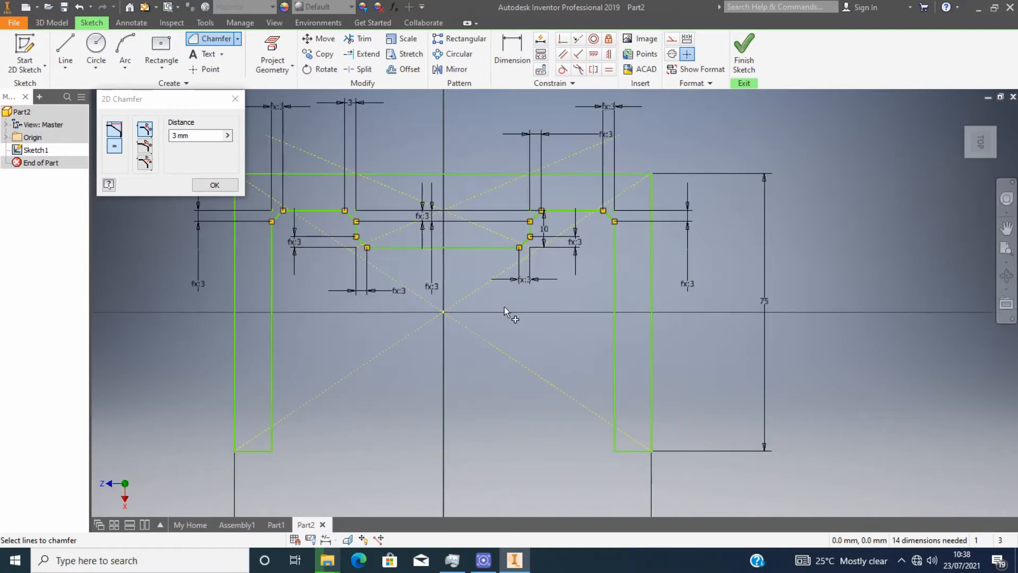
{"action": "scroll", "coordinate": [450, 310], "scroll_direction": "up", "scroll_amount": 2}
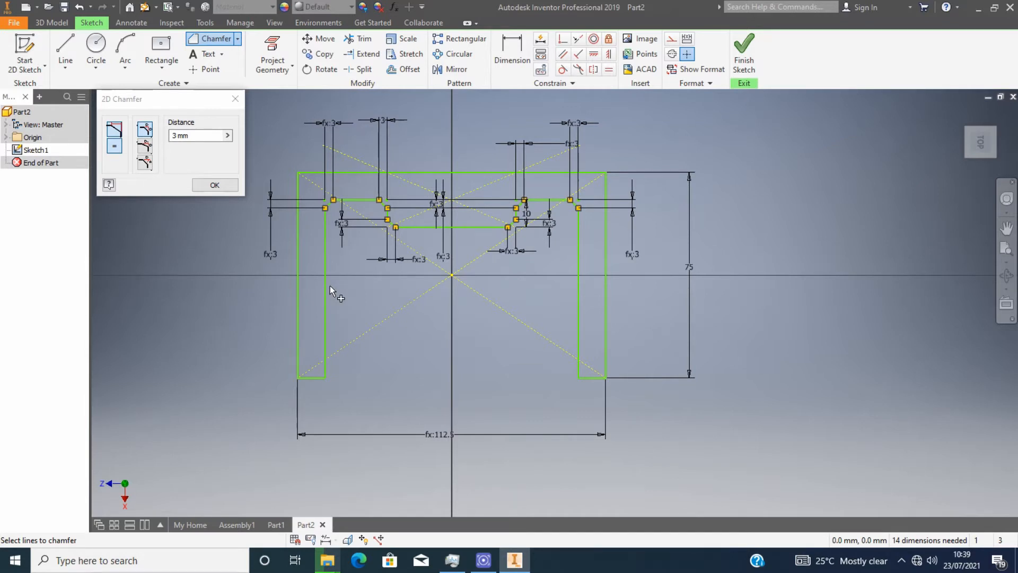
Step: Try a 2 mm fillet between the left leg's two side lines and undo it
{"action": "key", "text": "f"}
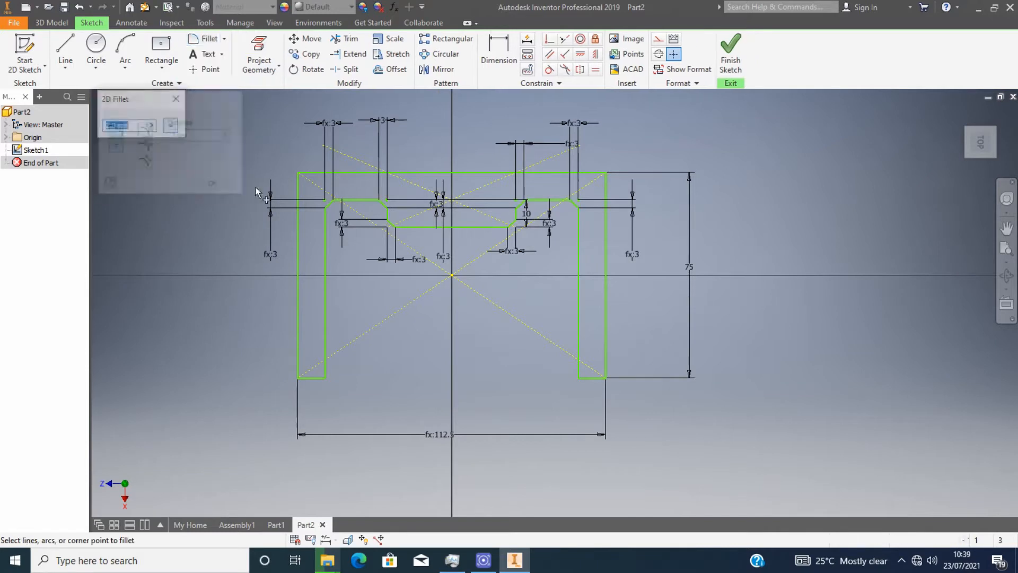
{"action": "left_click", "coordinate": [299, 362]}
{"action": "left_click", "coordinate": [325, 364]}
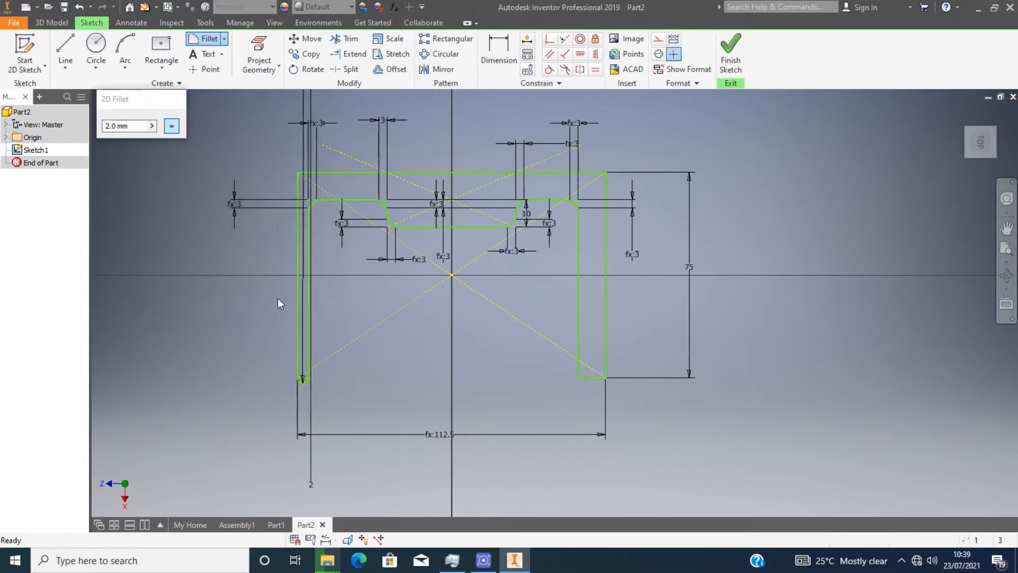
{"action": "key", "text": "ctrl+z"}
Step: Round the lower corners of both legs with 5 mm fillets
{"action": "scroll", "coordinate": [308, 381], "scroll_direction": "up", "scroll_amount": 5}
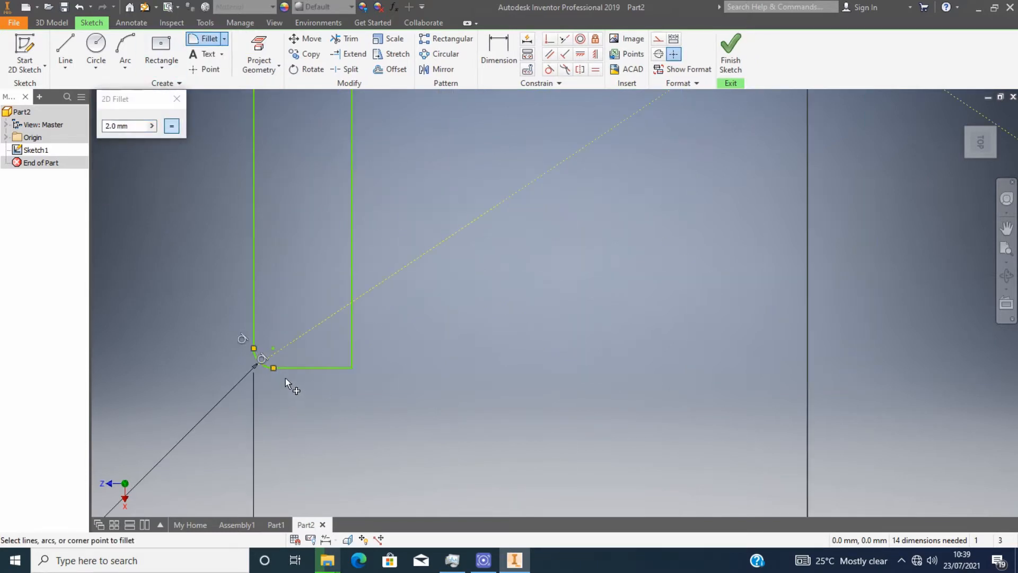
{"action": "left_click", "coordinate": [253, 303]}
{"action": "double_click", "coordinate": [313, 368]}
{"action": "left_click", "coordinate": [351, 321]}
{"action": "scroll", "coordinate": [350, 366], "scroll_direction": "down", "scroll_amount": 4}
{"action": "left_click", "coordinate": [525, 347]}
{"action": "left_click", "coordinate": [544, 368]}
{"action": "left_click", "coordinate": [561, 347]}
{"action": "scroll", "coordinate": [544, 383], "scroll_direction": "down", "scroll_amount": 2}
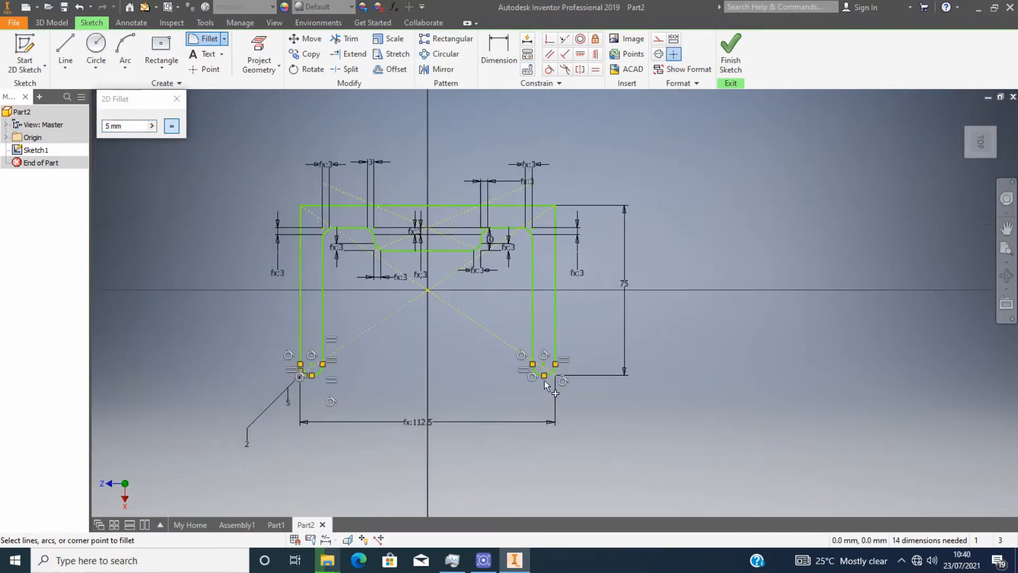
{"action": "scroll", "coordinate": [317, 210], "scroll_direction": "up", "scroll_amount": 5}
{"action": "scroll", "coordinate": [261, 199], "scroll_direction": "down", "scroll_amount": 4}
Step: Chamfer the two outer top corners of the profile by 3 mm
{"action": "left_click", "coordinate": [224, 39]}
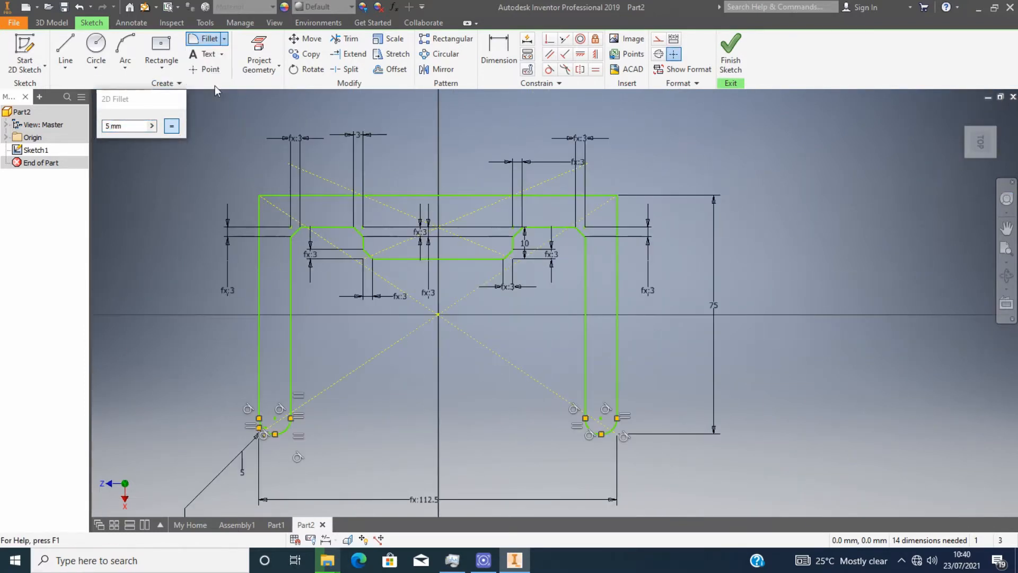
{"action": "left_click", "coordinate": [213, 87]}
{"action": "left_click", "coordinate": [259, 196]}
{"action": "scroll", "coordinate": [325, 352], "scroll_direction": "up", "scroll_amount": 8}
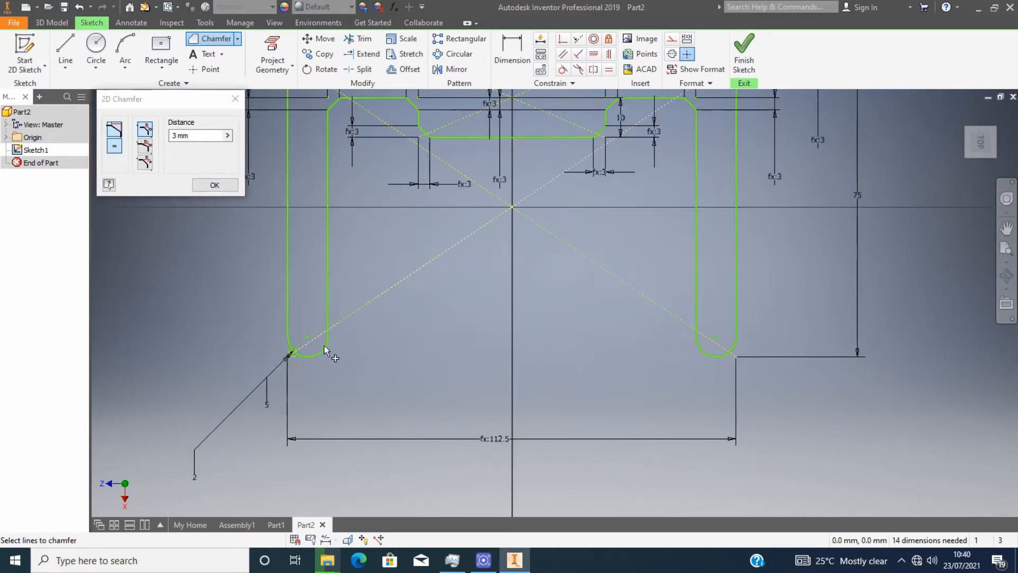
Step: Remove the leftover 2 mm fillet arc outside the left leg's rounded end
{"action": "key", "text": "x"}
{"action": "left_click", "coordinate": [286, 324]}
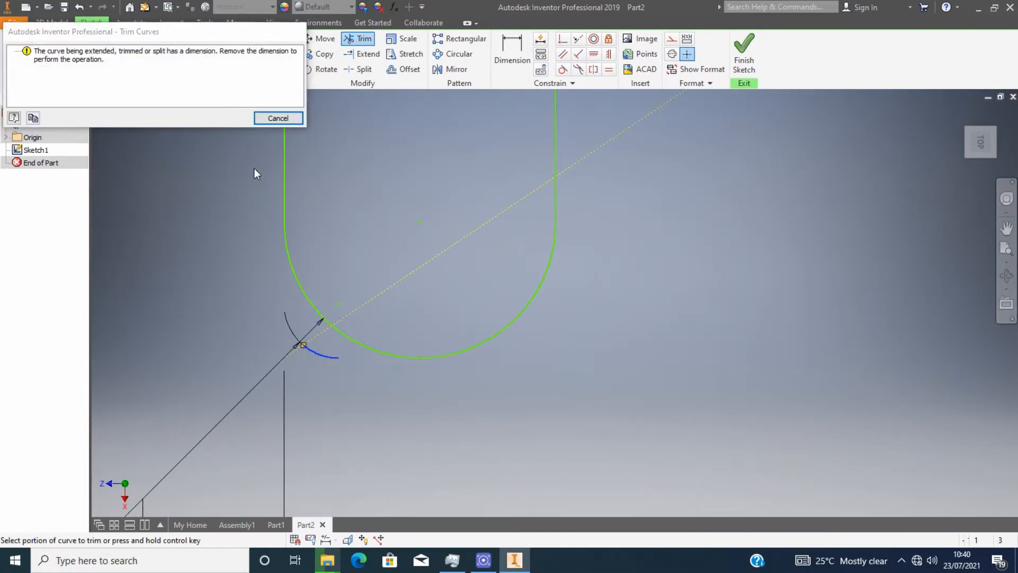
{"action": "left_click", "coordinate": [278, 118]}
{"action": "scroll", "coordinate": [331, 268], "scroll_direction": "down", "scroll_amount": 8}
{"action": "scroll", "coordinate": [494, 259], "scroll_direction": "down", "scroll_amount": 3}
{"action": "scroll", "coordinate": [279, 241], "scroll_direction": "up", "scroll_amount": 8}
{"action": "left_click", "coordinate": [281, 240]}
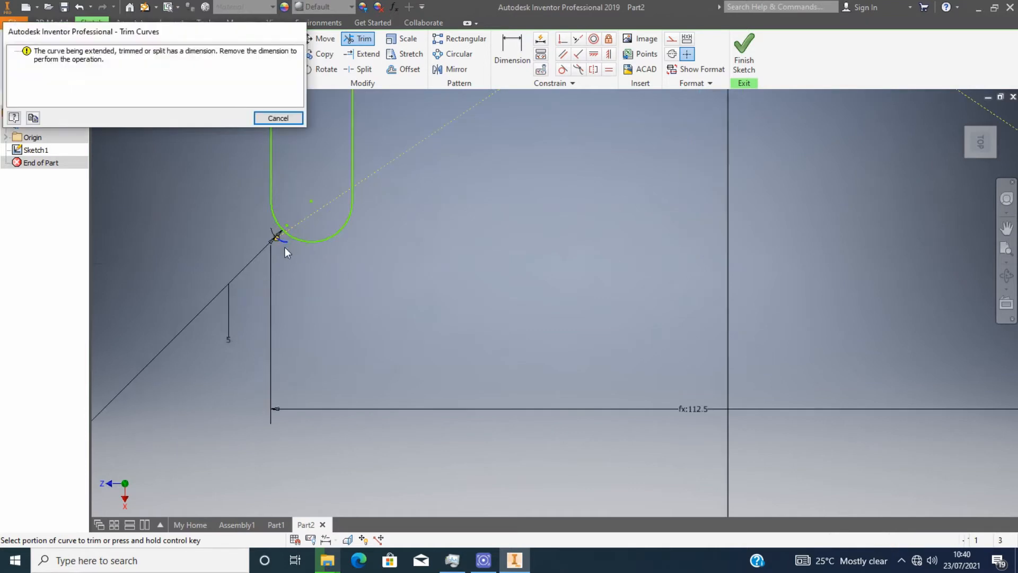
{"action": "key", "text": "Escape"}
{"action": "key", "text": "Escape"}
{"action": "scroll", "coordinate": [287, 242], "scroll_direction": "down", "scroll_amount": 8}
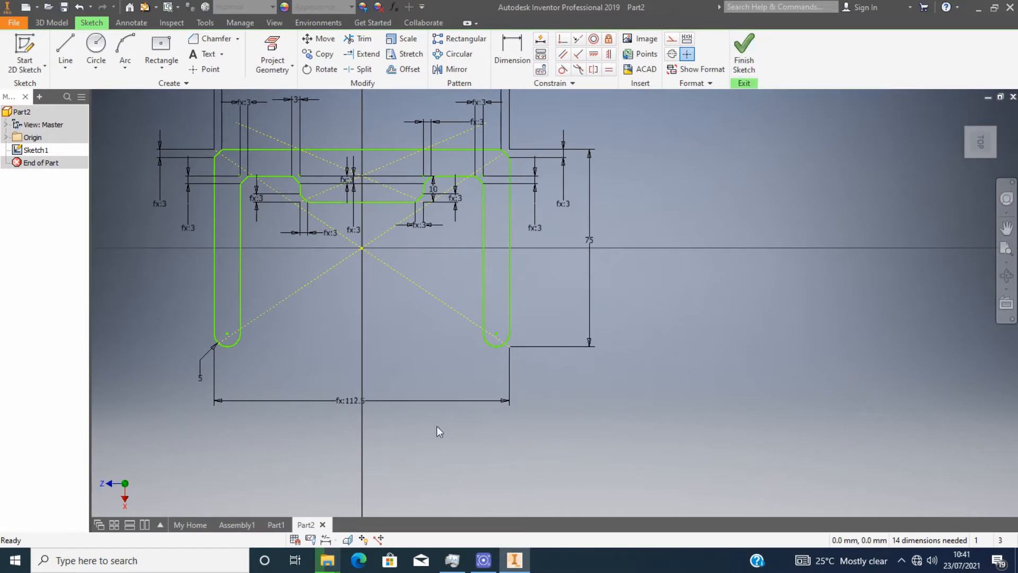
Step: Try shortening the formula of the bracket's overall width dimension and undo the change
{"action": "double_click", "coordinate": [353, 404]}
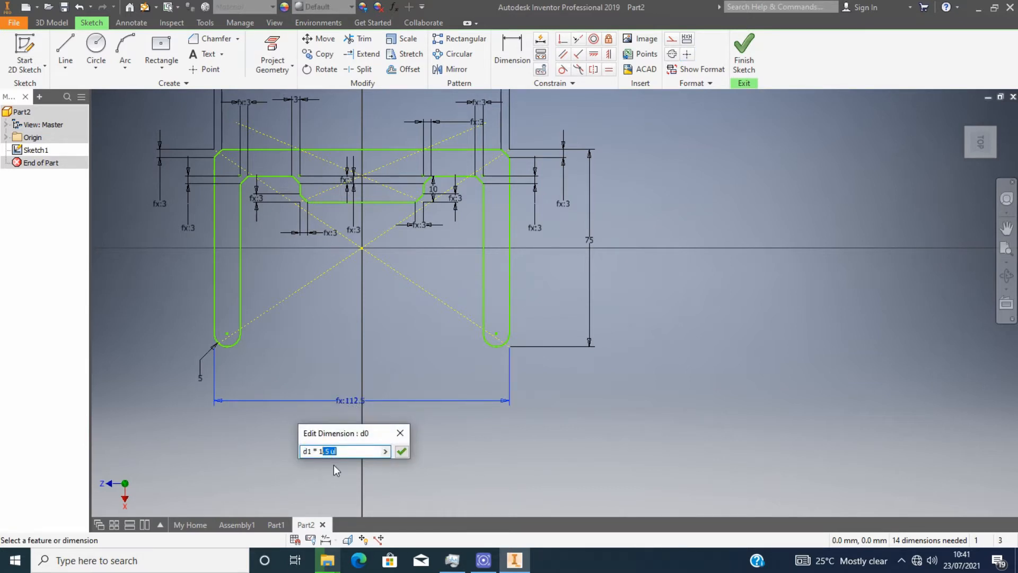
{"action": "key", "text": "BackSpace"}
{"action": "key", "text": "Return"}
{"action": "key", "text": "ctrl+z"}
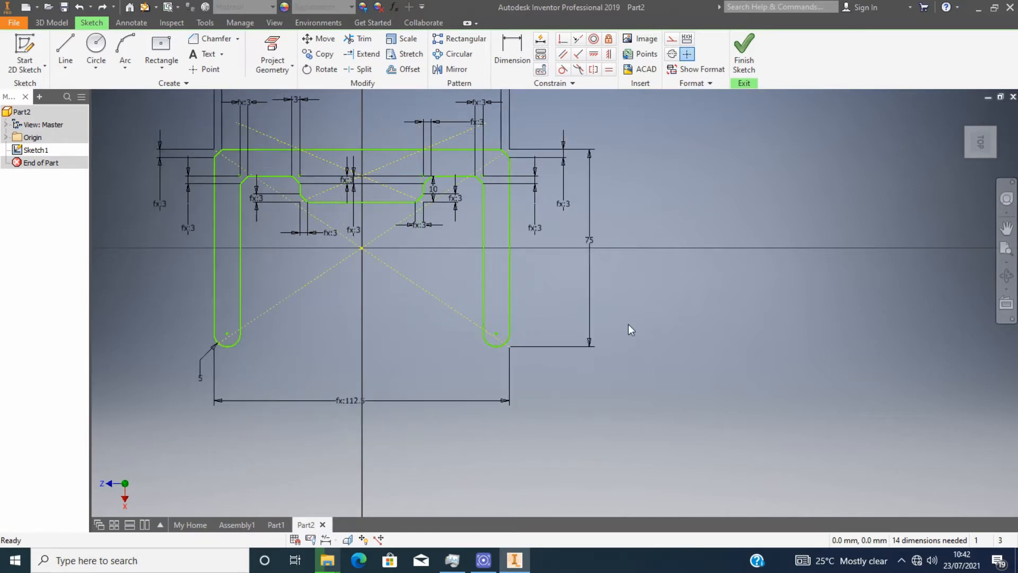
Step: Try to constrain the right leg's outer side and the profile's top line as parallel, and as perpendicular
{"action": "scroll", "coordinate": [546, 317], "scroll_direction": "up", "scroll_amount": 3}
{"action": "scroll", "coordinate": [547, 316], "scroll_direction": "down", "scroll_amount": 4}
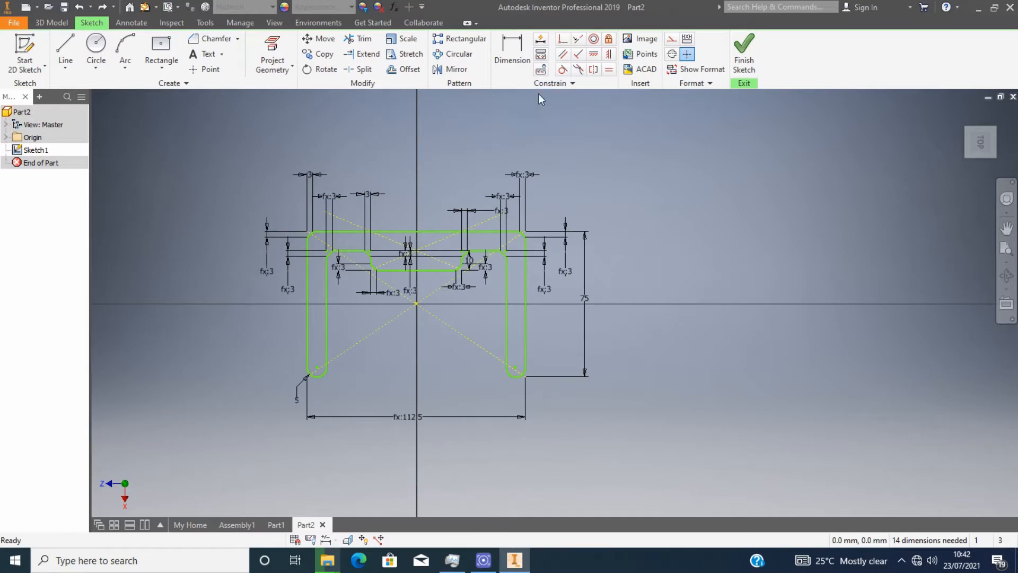
{"action": "left_click", "coordinate": [562, 54]}
{"action": "left_click", "coordinate": [526, 310]}
{"action": "left_click", "coordinate": [421, 231]}
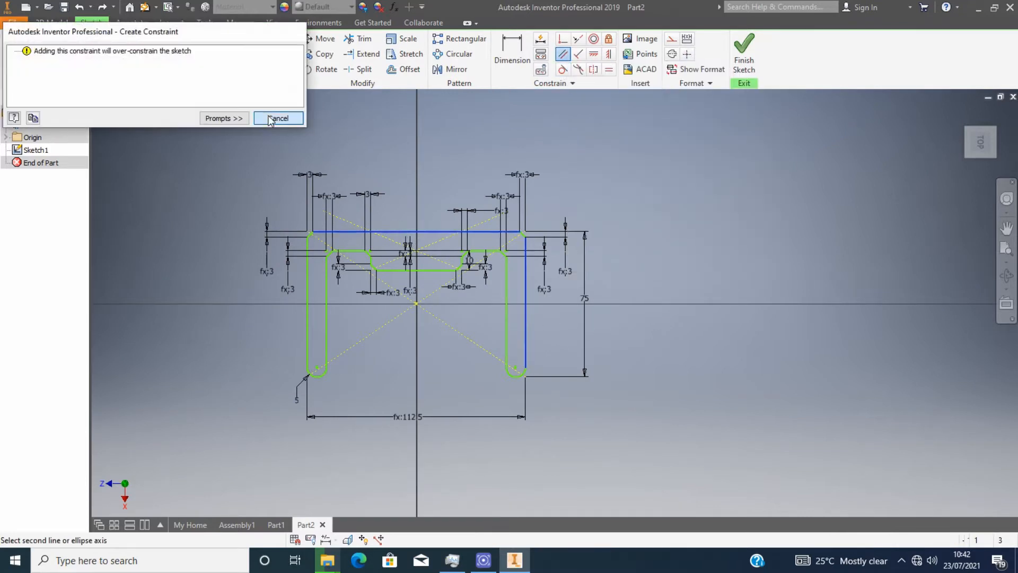
{"action": "left_click", "coordinate": [269, 118]}
{"action": "left_click", "coordinate": [578, 54]}
{"action": "left_click", "coordinate": [526, 279]}
{"action": "left_click", "coordinate": [467, 231]}
{"action": "left_click", "coordinate": [268, 119]}
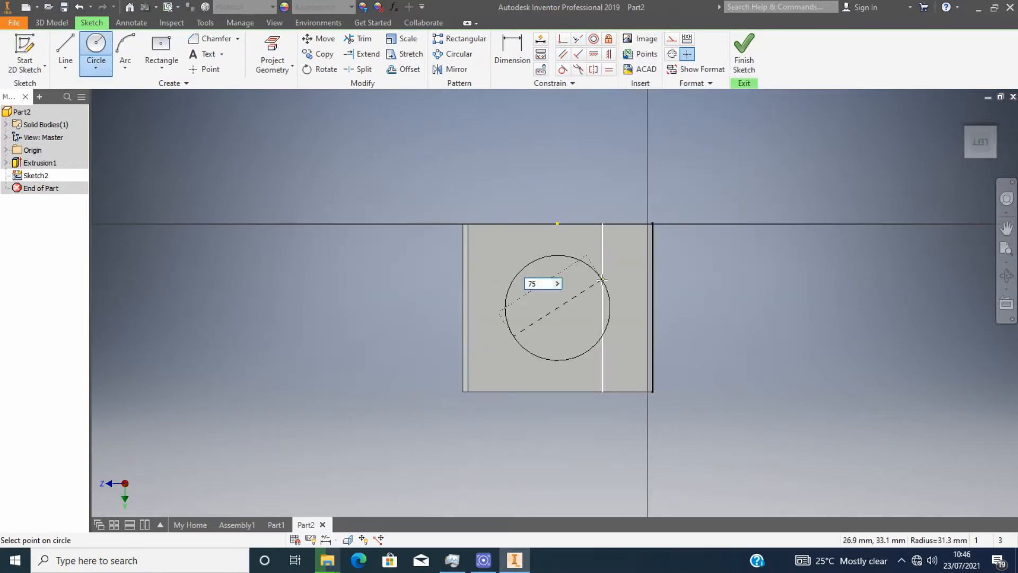
Step: Draw a 75 mm circle on the bracket's outer top face and dimension its centre 50 mm from the upper edge's midpoint
{"action": "key", "text": "Return"}
{"action": "scroll", "coordinate": [534, 332], "scroll_direction": "up", "scroll_amount": 2}
{"action": "key", "text": "d"}
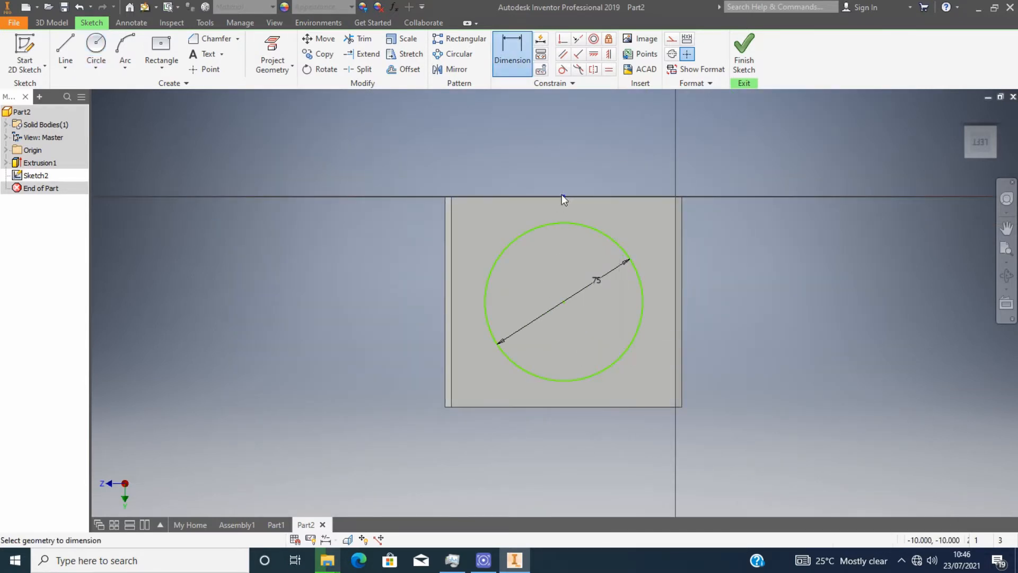
{"action": "left_click", "coordinate": [565, 301]}
{"action": "left_click", "coordinate": [754, 268]}
{"action": "key", "text": "Return"}
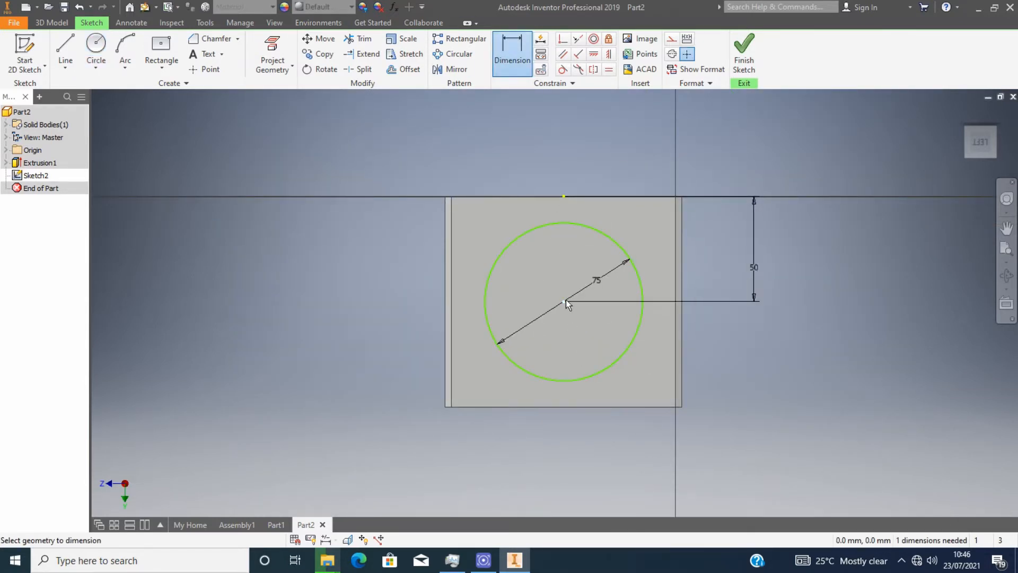
Step: Dimension the distance between the circle's centre and the face's opposite edge
{"action": "left_click", "coordinate": [564, 301]}
{"action": "left_click", "coordinate": [636, 406]}
{"action": "left_click", "coordinate": [760, 314]}
{"action": "scroll", "coordinate": [573, 310], "scroll_direction": "up", "scroll_amount": 1}
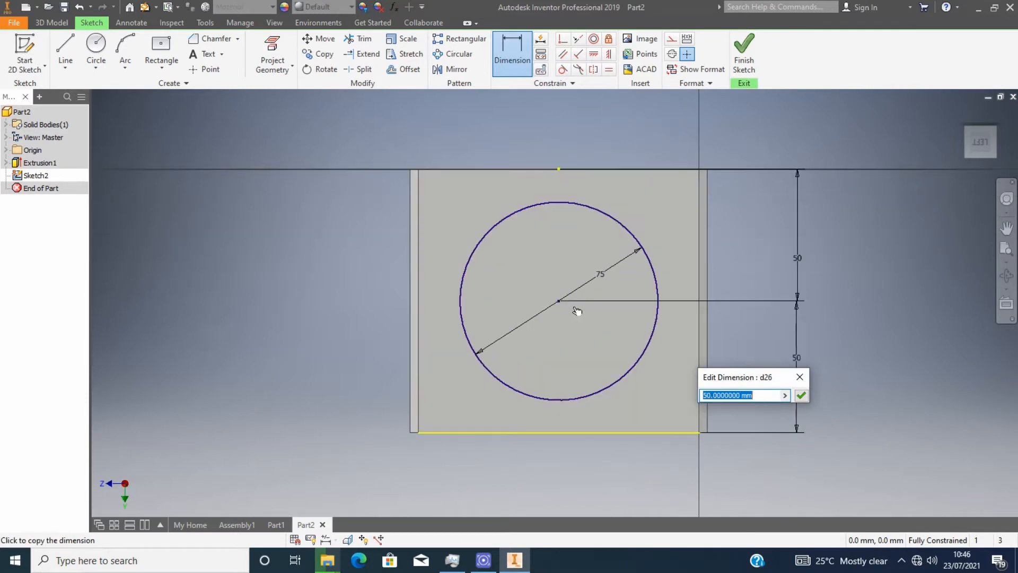
{"action": "key", "text": "Return"}
Step: Draw a 55 mm circle from the same centre as the 75 mm circle
{"action": "left_click", "coordinate": [559, 301]}
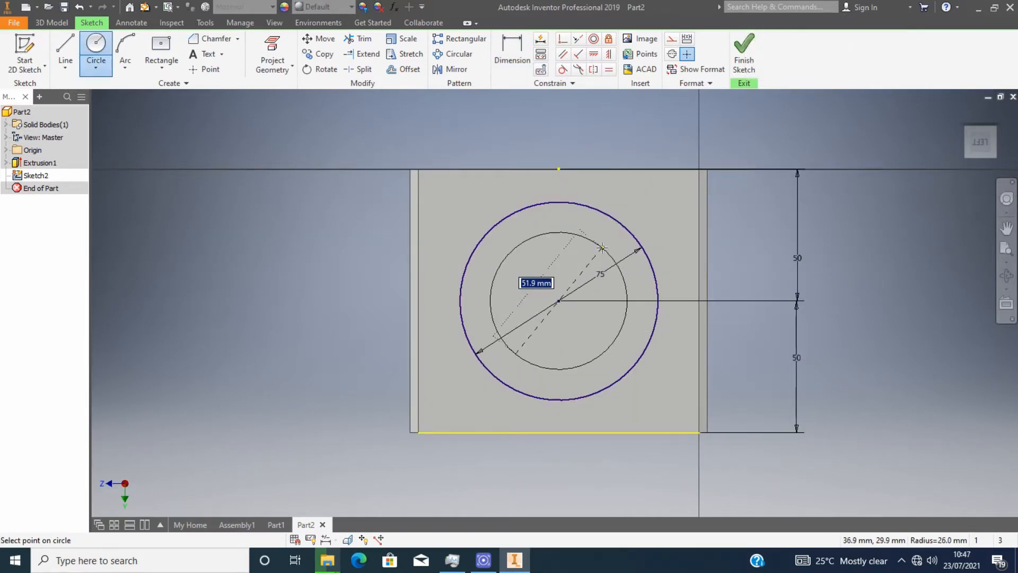
{"action": "type", "text": "55"}
{"action": "key", "text": "Return"}
Step: Try to add a concentric constraint between the 55 mm and 75 mm circles
{"action": "left_click", "coordinate": [593, 39]}
{"action": "left_click", "coordinate": [577, 231]}
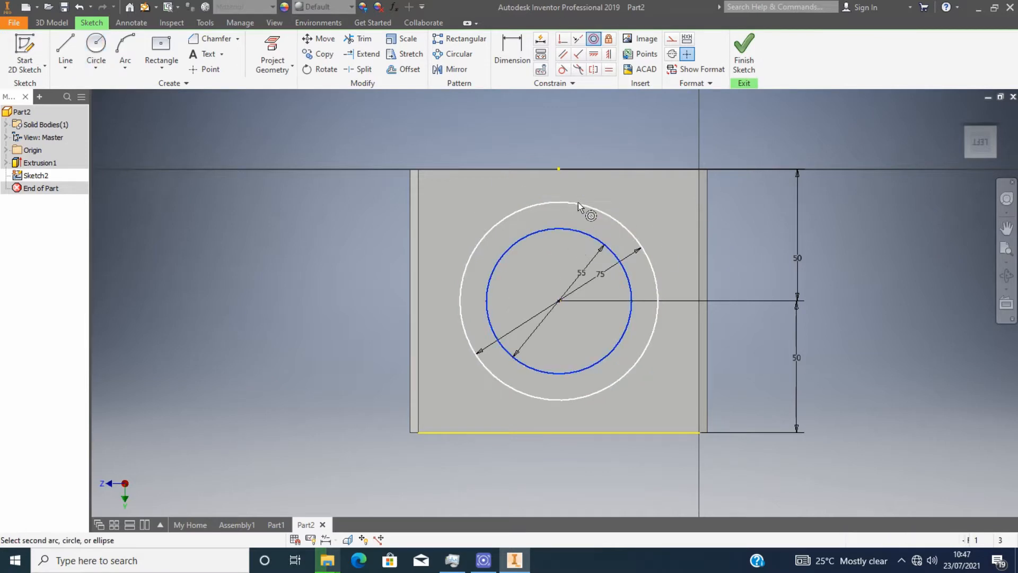
{"action": "left_click", "coordinate": [578, 203]}
{"action": "left_click", "coordinate": [278, 118]}
Step: Draw a third circle of 35 mm diameter from the same centre point
{"action": "left_click", "coordinate": [96, 53]}
{"action": "left_click", "coordinate": [559, 301]}
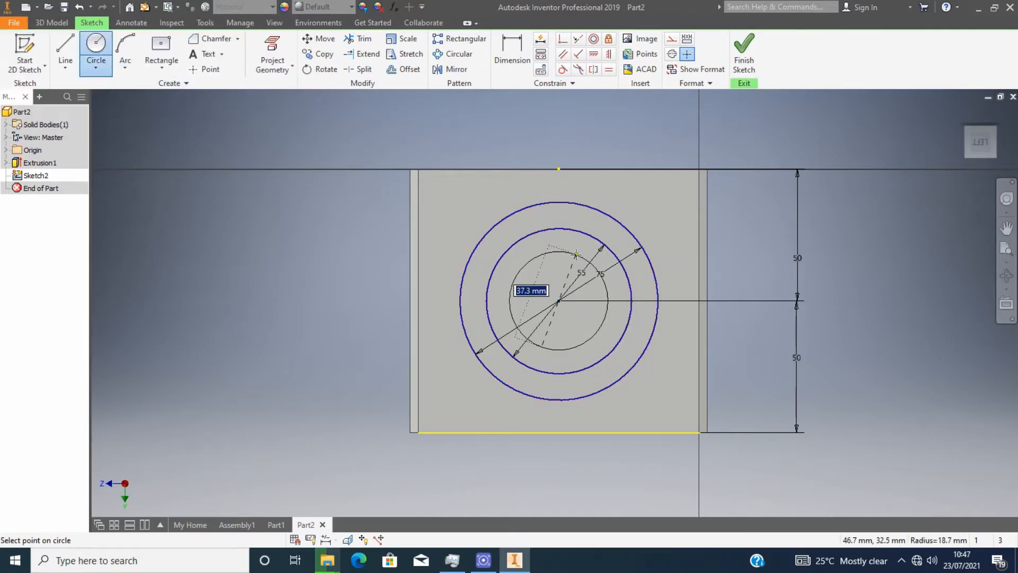
{"action": "type", "text": "35"}
{"action": "key", "text": "Return"}
{"action": "scroll", "coordinate": [600, 183], "scroll_direction": "up", "scroll_amount": 2}
{"action": "scroll", "coordinate": [598, 204], "scroll_direction": "down", "scroll_amount": 3}
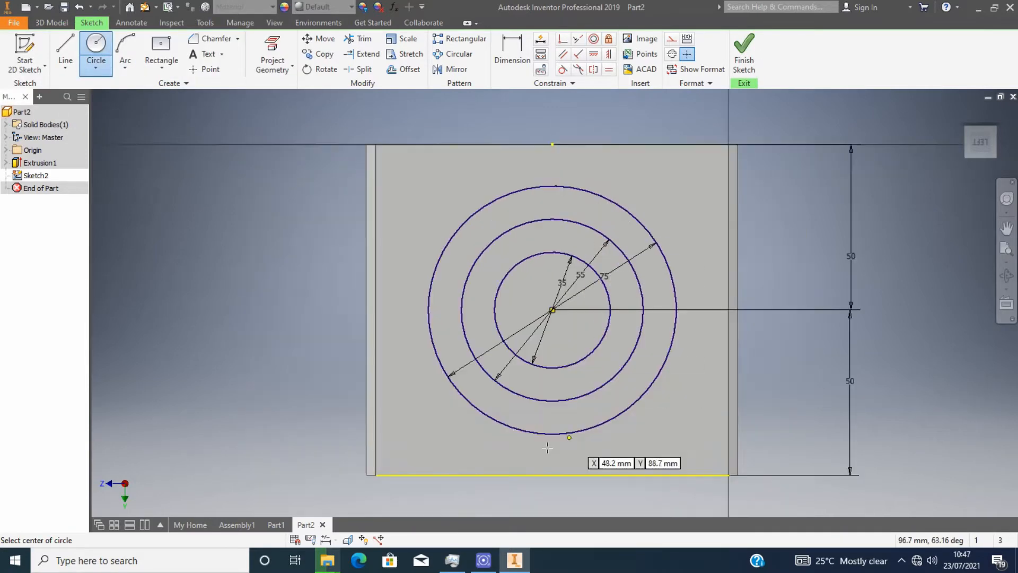
{"action": "left_click", "coordinate": [961, 117]}
{"action": "left_click", "coordinate": [981, 142]}
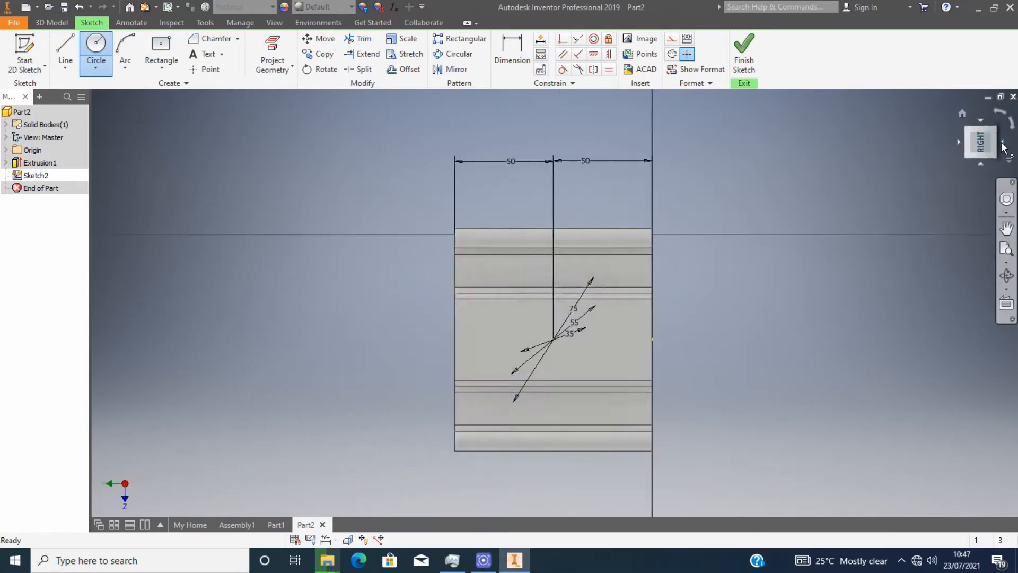
{"action": "left_click", "coordinate": [1001, 145]}
{"action": "scroll", "coordinate": [556, 361], "scroll_direction": "down", "scroll_amount": 4}
{"action": "left_click", "coordinate": [741, 61]}
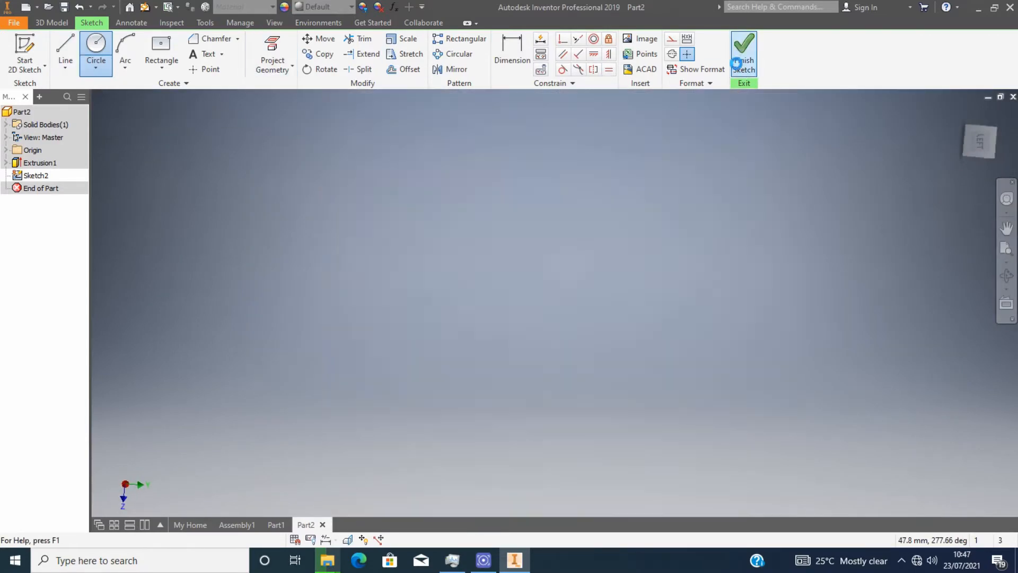
{"action": "key", "text": "e"}
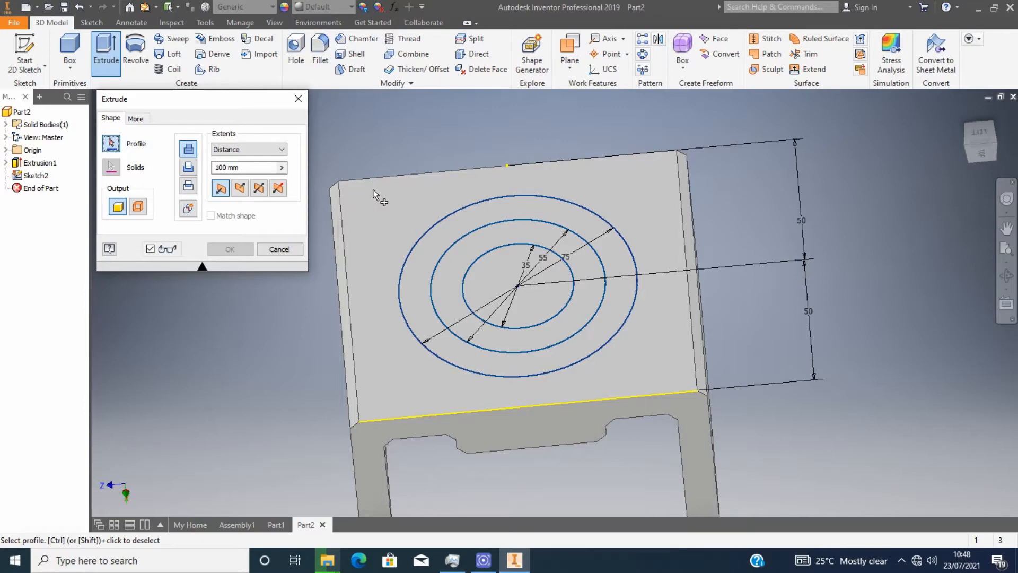
{"action": "key", "text": "Escape"}
Step: Reopen the circle sketch, try a 25 mm diameter for the innermost circle, and undo that change
{"action": "double_click", "coordinate": [36, 175]}
{"action": "double_click", "coordinate": [481, 271]}
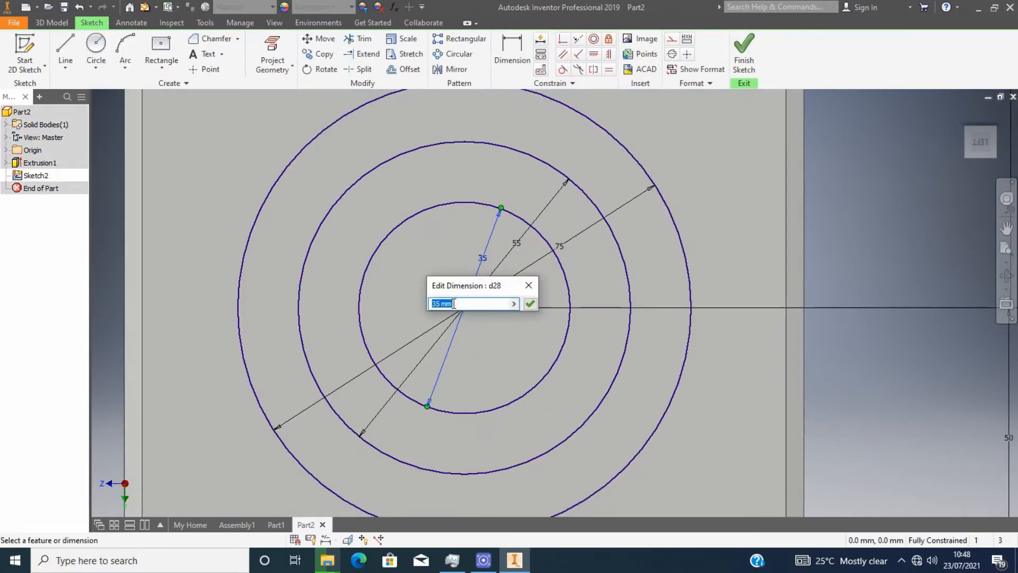
{"action": "type", "text": "25"}
{"action": "key", "text": "Return"}
{"action": "scroll", "coordinate": [371, 294], "scroll_direction": "down", "scroll_amount": 2}
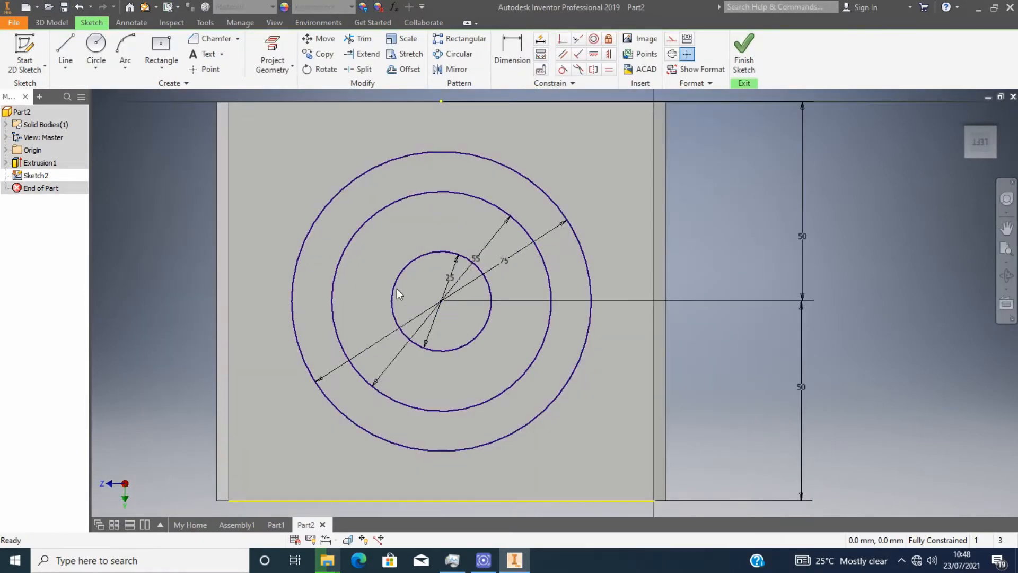
{"action": "key", "text": "ctrl+z"}
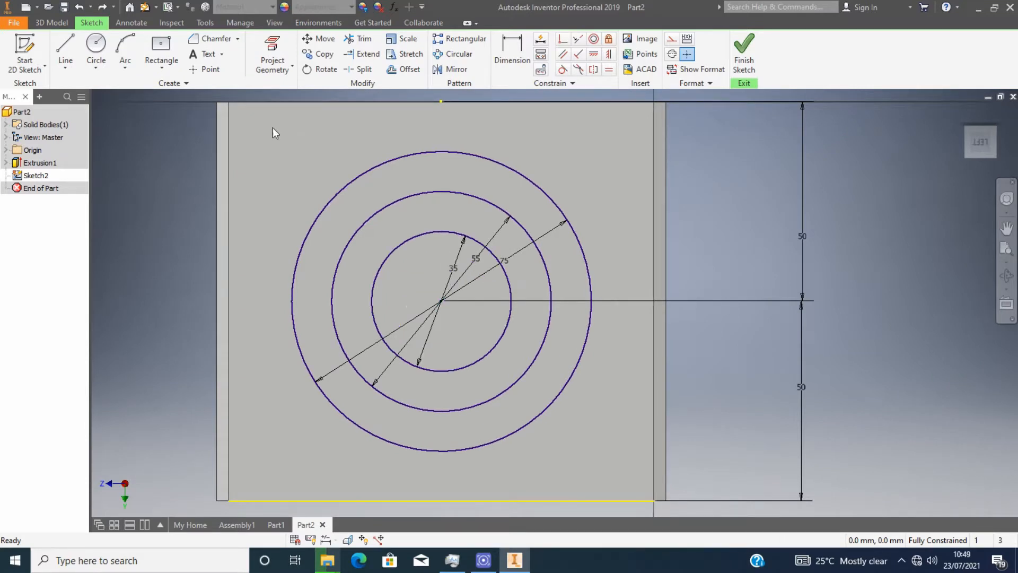
Step: Draw a fourth circle of 25 mm diameter from the shared centre, inside the 35 mm circle
{"action": "left_click", "coordinate": [96, 53]}
{"action": "left_click", "coordinate": [441, 301]}
{"action": "type", "text": "25"}
{"action": "key", "text": "Return"}
{"action": "key", "text": "Escape"}
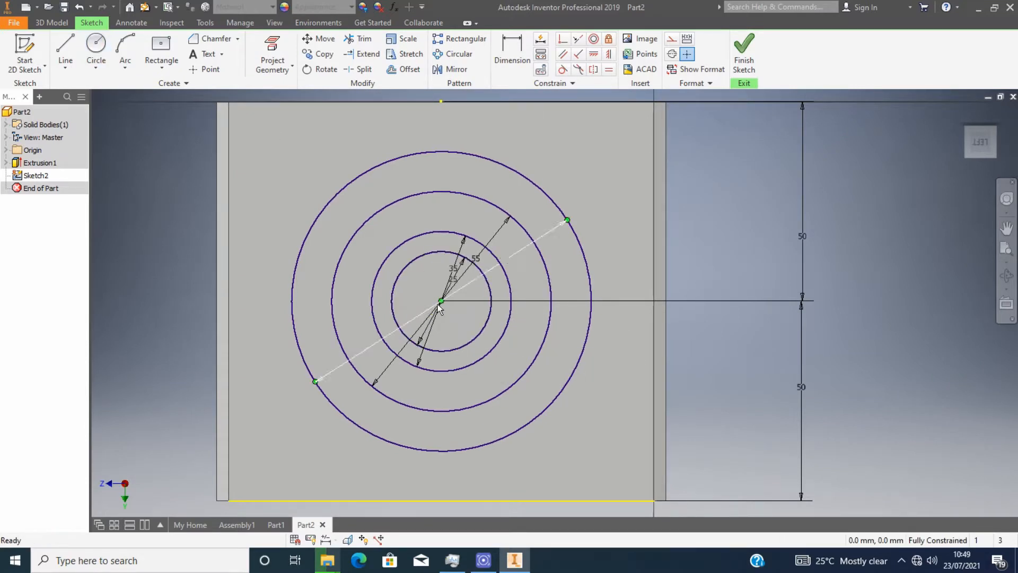
Step: Set the innermost circle's diameter to 15 mm
{"action": "scroll", "coordinate": [452, 279], "scroll_direction": "up", "scroll_amount": 3}
{"action": "double_click", "coordinate": [453, 277]}
{"action": "key", "text": "Return"}
{"action": "scroll", "coordinate": [426, 302], "scroll_direction": "down", "scroll_amount": 2}
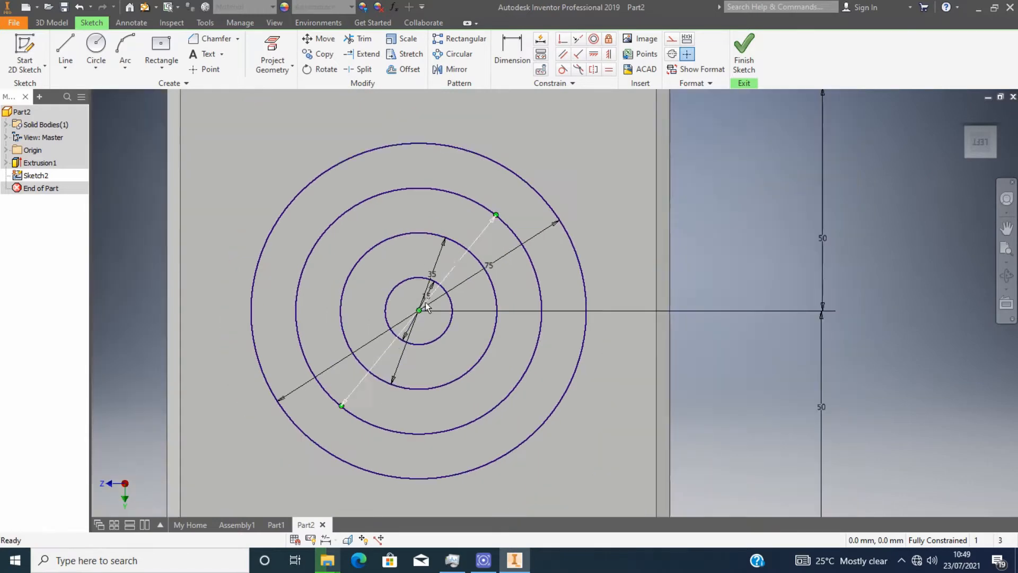
Step: Extrude the ring between the 55 mm and 75 mm circles as a cut 3 mm deep into the bracket
{"action": "key", "text": "e"}
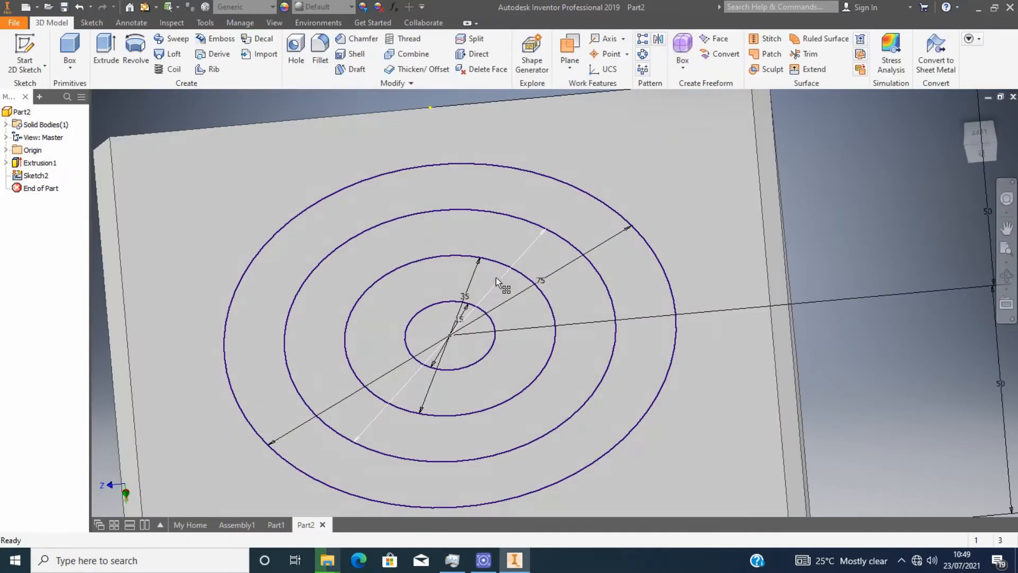
{"action": "left_click", "coordinate": [410, 191]}
{"action": "scroll", "coordinate": [904, 216], "scroll_direction": "down", "scroll_amount": 3}
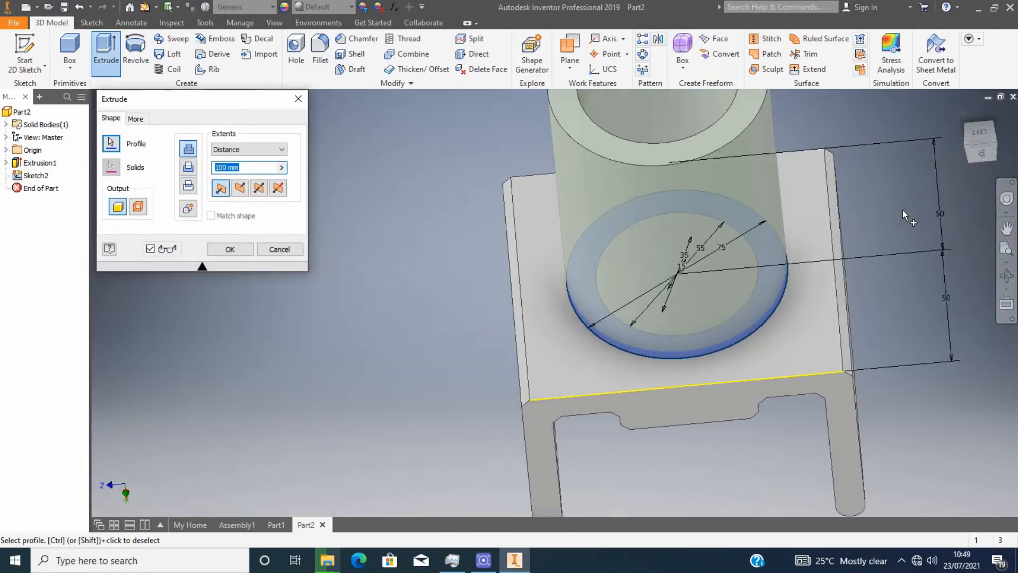
{"action": "left_click", "coordinate": [188, 167]}
{"action": "left_click", "coordinate": [226, 167]}
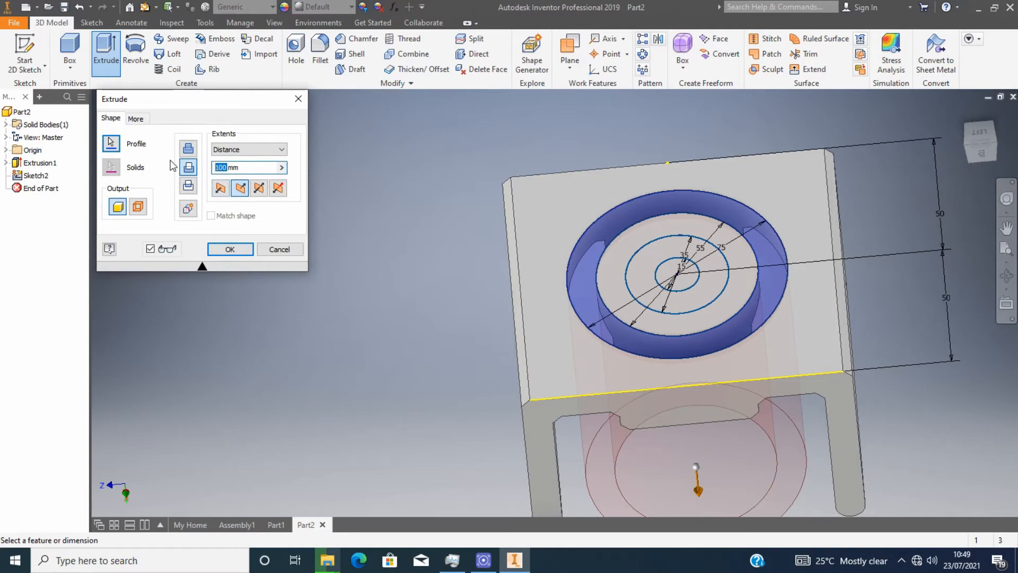
{"action": "type", "text": "3"}
{"action": "left_click", "coordinate": [237, 249]}
{"action": "scroll", "coordinate": [818, 291], "scroll_direction": "up", "scroll_amount": 3}
{"action": "scroll", "coordinate": [426, 208], "scroll_direction": "down", "scroll_amount": 4}
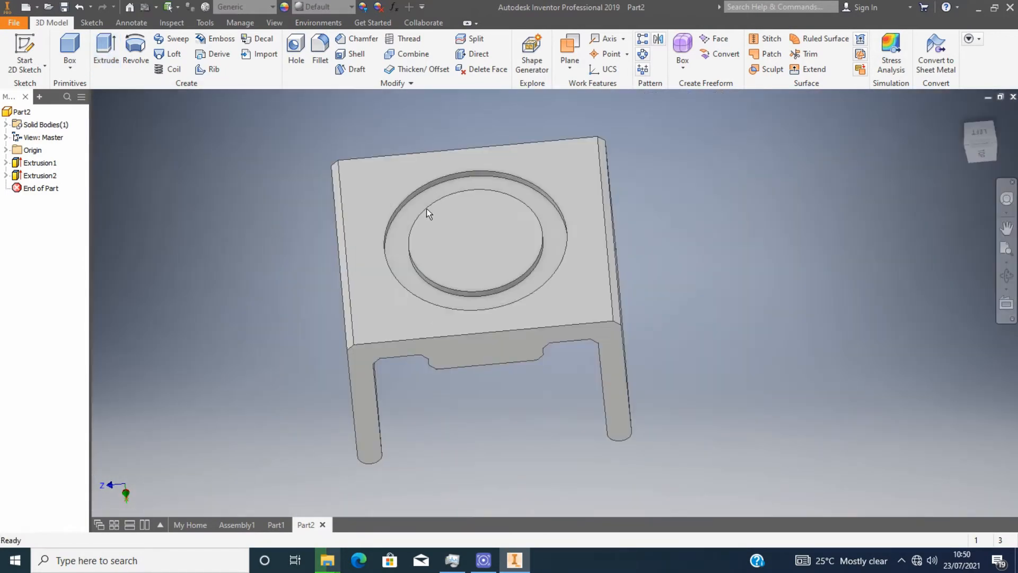
Step: Expand the ring cut's feature in the model browser and select the sketch it uses
{"action": "left_click", "coordinate": [92, 22]}
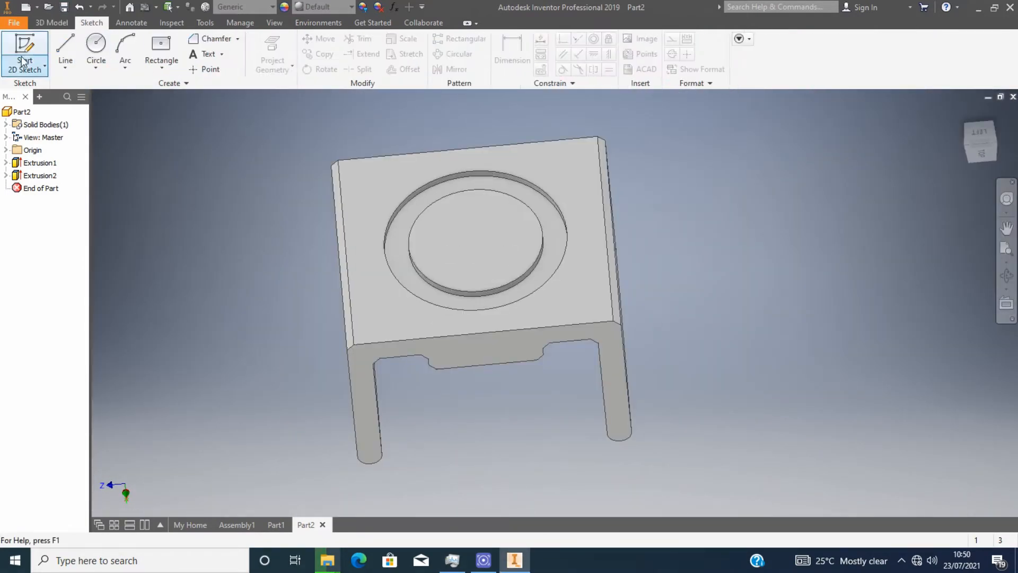
{"action": "left_click", "coordinate": [24, 66]}
{"action": "left_click", "coordinate": [40, 175]}
{"action": "left_click", "coordinate": [5, 175]}
{"action": "left_click", "coordinate": [46, 188]}
{"action": "scroll", "coordinate": [446, 228], "scroll_direction": "down", "scroll_amount": 3}
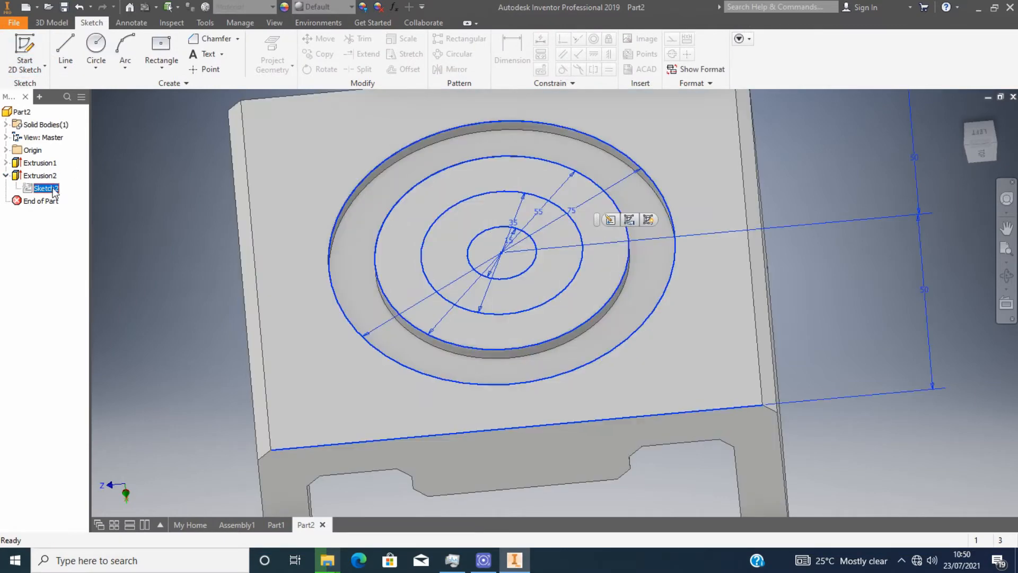
{"action": "scroll", "coordinate": [552, 240], "scroll_direction": "down", "scroll_amount": 3}
{"action": "scroll", "coordinate": [552, 240], "scroll_direction": "up", "scroll_amount": 3}
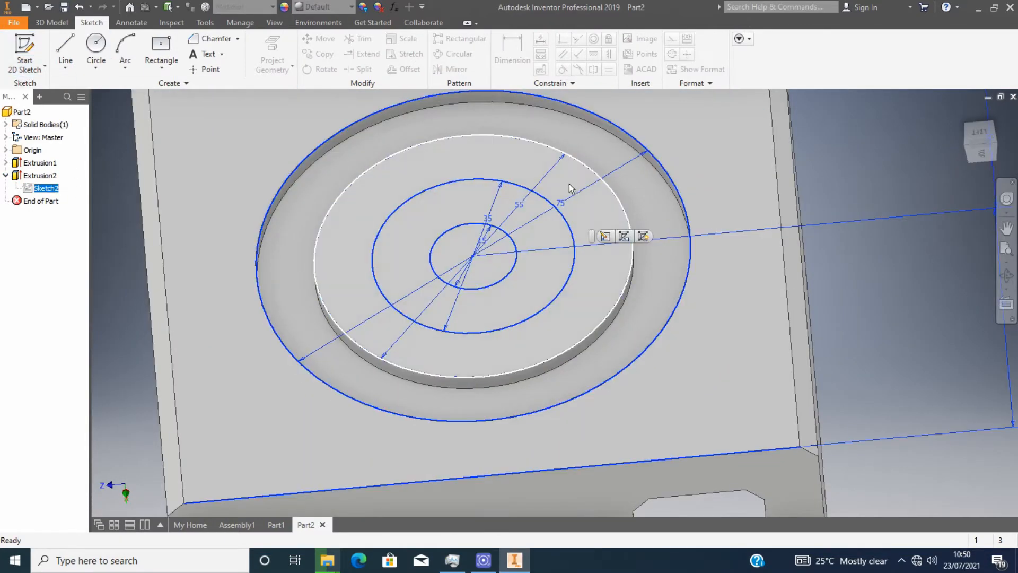
Step: Try to start another extrusion without creating a new sketch
{"action": "left_click", "coordinate": [980, 132]}
{"action": "scroll", "coordinate": [588, 334], "scroll_direction": "down", "scroll_amount": 3}
{"action": "middle_click_drag", "start_coordinate": [588, 334], "coordinate": [602, 364], "text": "shift"}
{"action": "scroll", "coordinate": [602, 365], "scroll_direction": "up", "scroll_amount": 3}
{"action": "scroll", "coordinate": [512, 263], "scroll_direction": "down", "scroll_amount": 3}
{"action": "left_click", "coordinate": [52, 22]}
{"action": "left_click", "coordinate": [106, 53]}
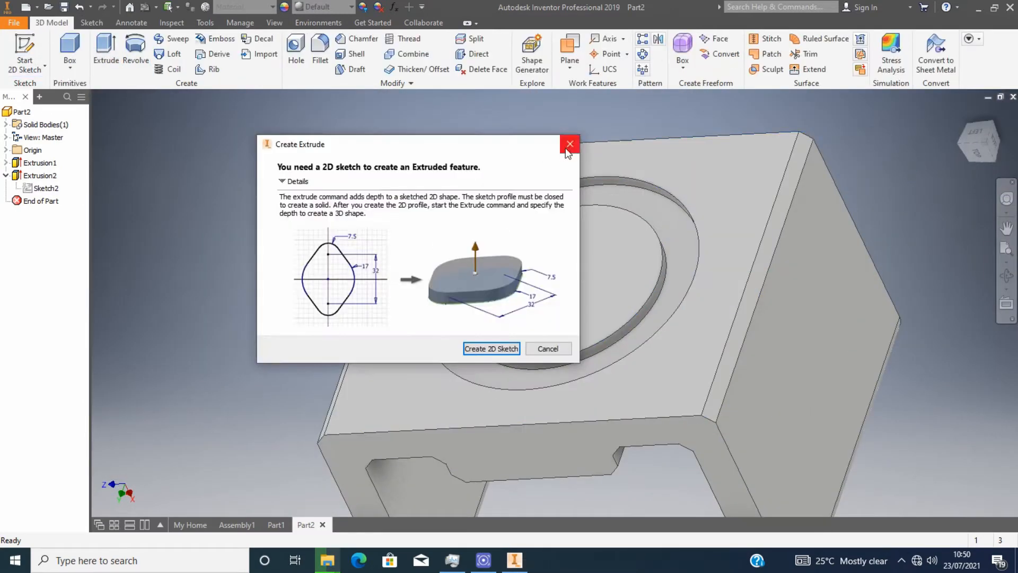
{"action": "left_click", "coordinate": [569, 146]}
Step: Look straight at the grooved face and start a new 2D sketch on the central disc
{"action": "left_click", "coordinate": [1006, 302]}
{"action": "scroll", "coordinate": [394, 304], "scroll_direction": "up", "scroll_amount": 3}
{"action": "left_click", "coordinate": [121, 141]}
{"action": "left_click", "coordinate": [91, 23]}
{"action": "left_click", "coordinate": [24, 53]}
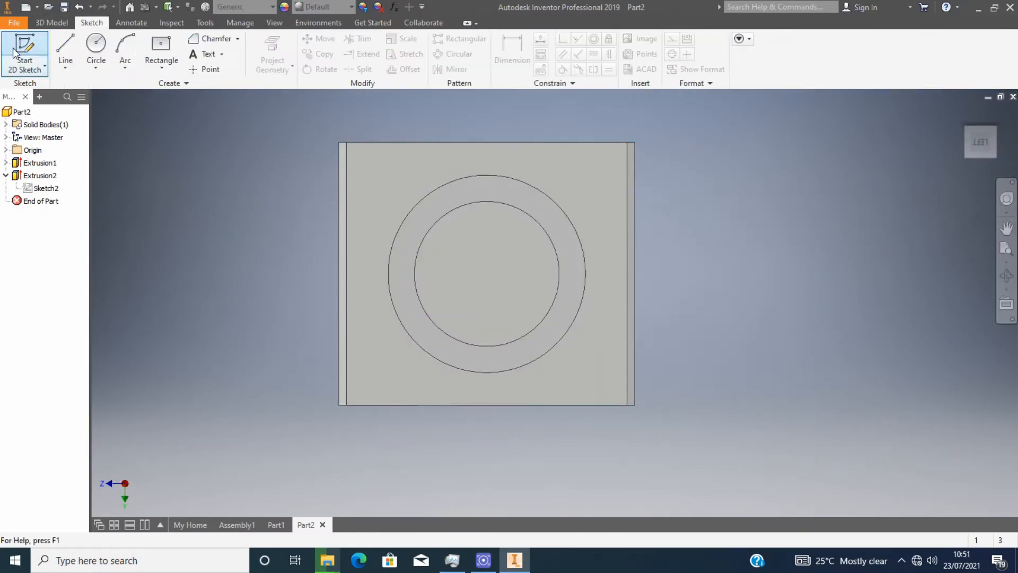
{"action": "left_click", "coordinate": [489, 278]}
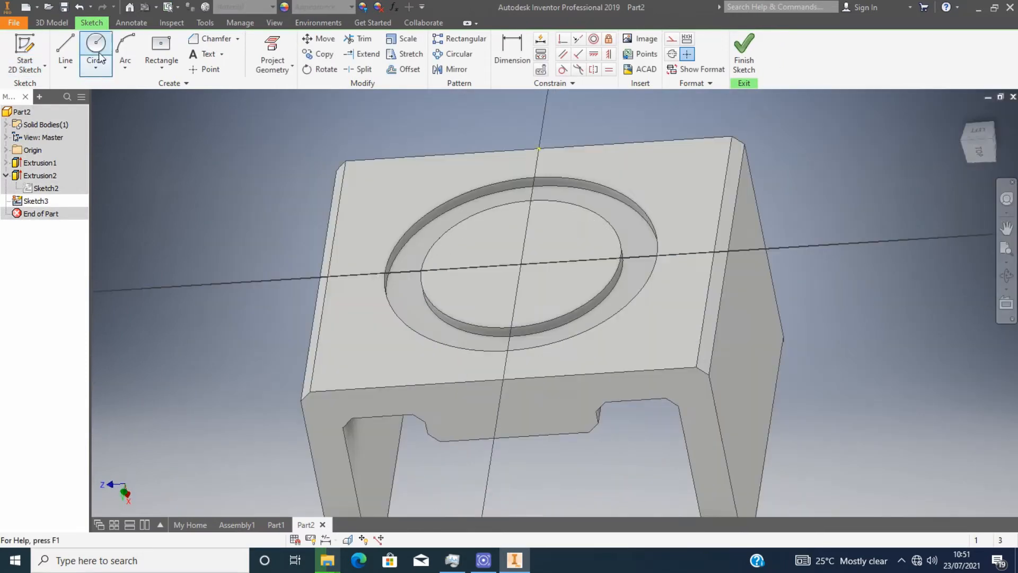
Step: Draw a 55 mm circle centred on the central disc
{"action": "left_click", "coordinate": [96, 45]}
{"action": "scroll", "coordinate": [519, 265], "scroll_direction": "down", "scroll_amount": 4}
{"action": "left_click", "coordinate": [525, 259]}
{"action": "scroll", "coordinate": [579, 257], "scroll_direction": "up", "scroll_amount": 5}
{"action": "type", "text": "55"}
{"action": "key", "text": "Return"}
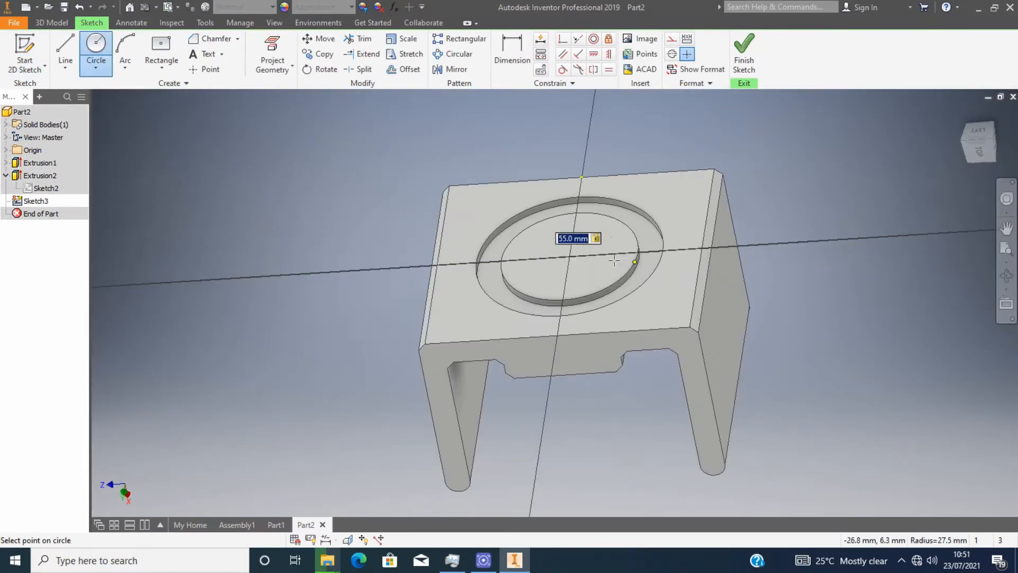
{"action": "left_click", "coordinate": [614, 259]}
{"action": "key", "text": "Escape"}
Step: Set the new circle's diameter to 35 mm
{"action": "double_click", "coordinate": [602, 259]}
{"action": "type", "text": "35"}
{"action": "left_click", "coordinate": [650, 305]}
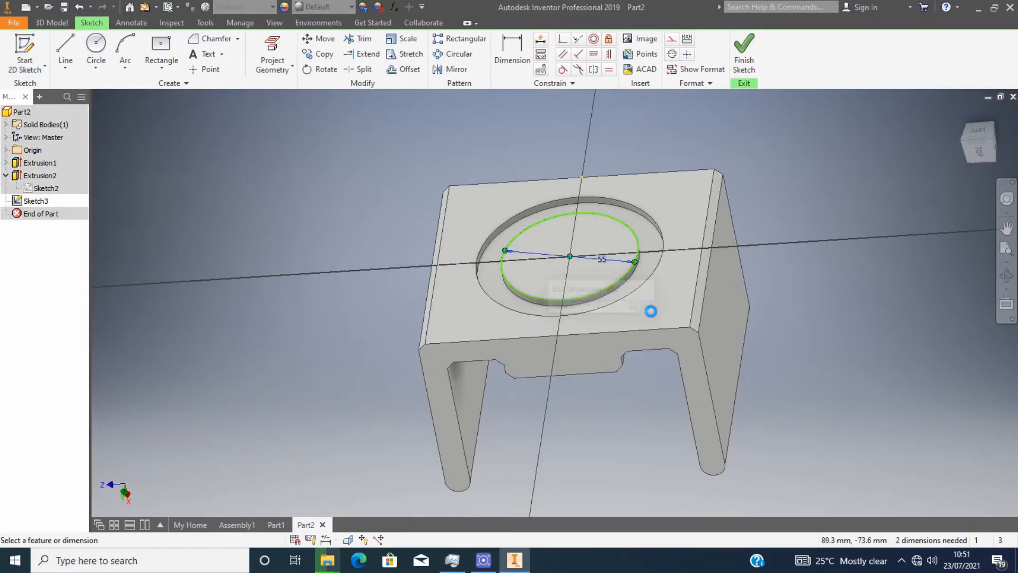
Step: Draw a 55 mm circle around the 35 mm one from the same centre and finish the sketch
{"action": "scroll", "coordinate": [595, 257], "scroll_direction": "down", "scroll_amount": 3}
{"action": "left_click", "coordinate": [96, 45]}
{"action": "left_click", "coordinate": [548, 256]}
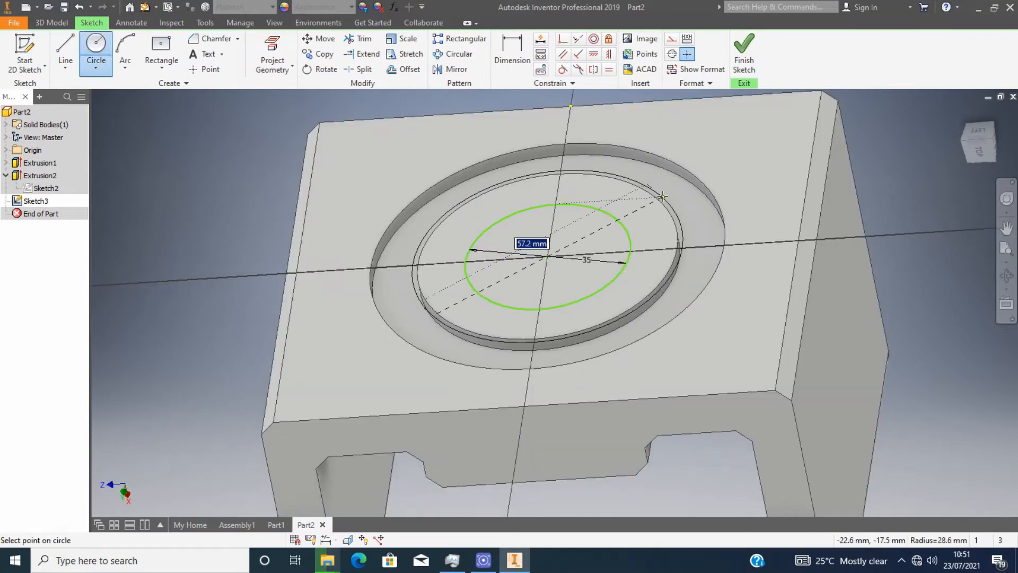
{"action": "left_click", "coordinate": [457, 203]}
{"action": "key", "text": "Escape"}
{"action": "left_click", "coordinate": [744, 69]}
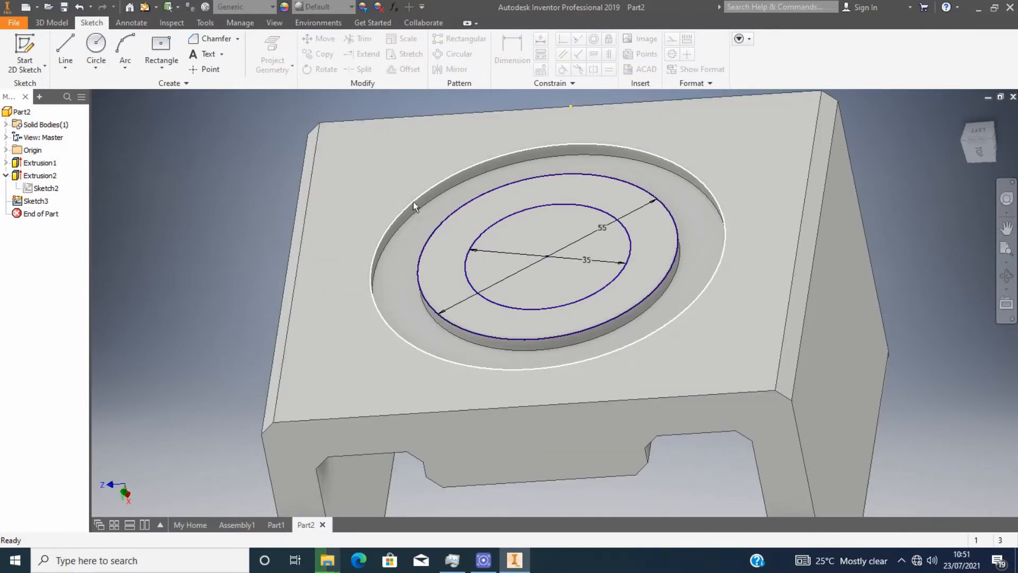
Step: Try to cut the ring between the 35 mm and 55 mm circles 3 mm deep into the central disc
{"action": "left_click", "coordinate": [97, 45]}
{"action": "left_click", "coordinate": [587, 199]}
{"action": "left_click", "coordinate": [239, 188]}
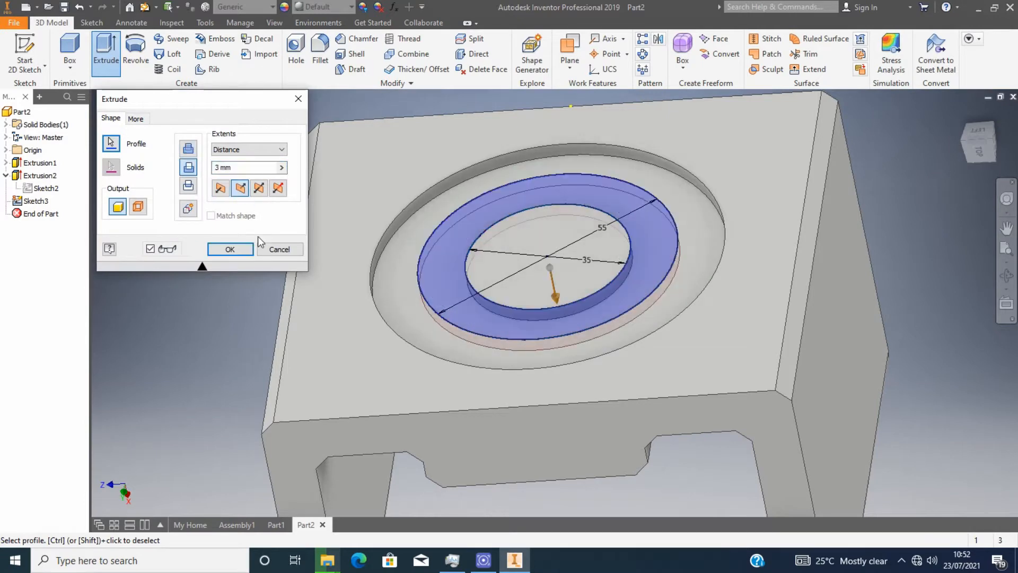
{"action": "left_click", "coordinate": [229, 249]}
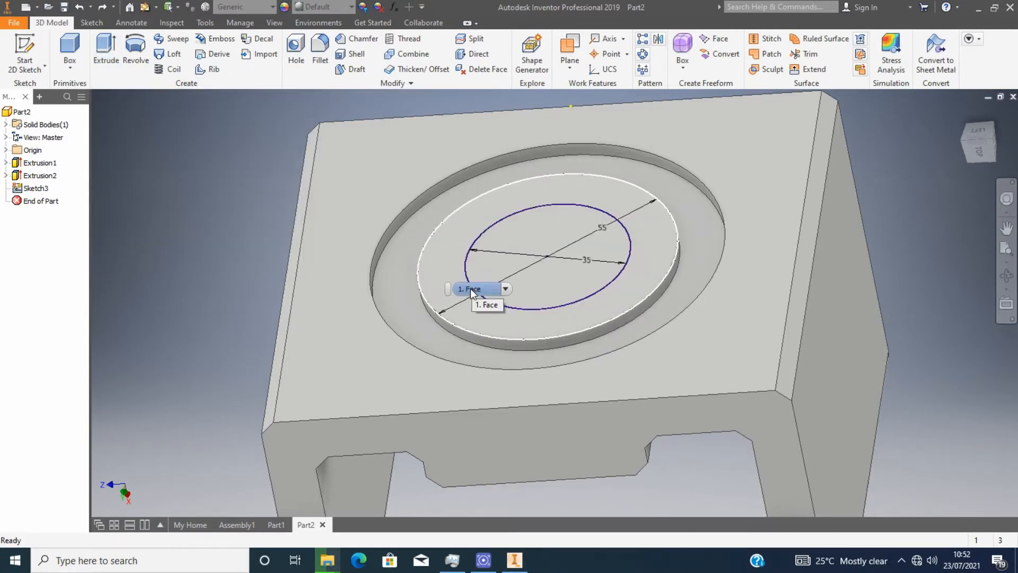
Step: Try to extrude the ring between the two circles 6 mm into the body, and undo the attempt
{"action": "key", "text": "e"}
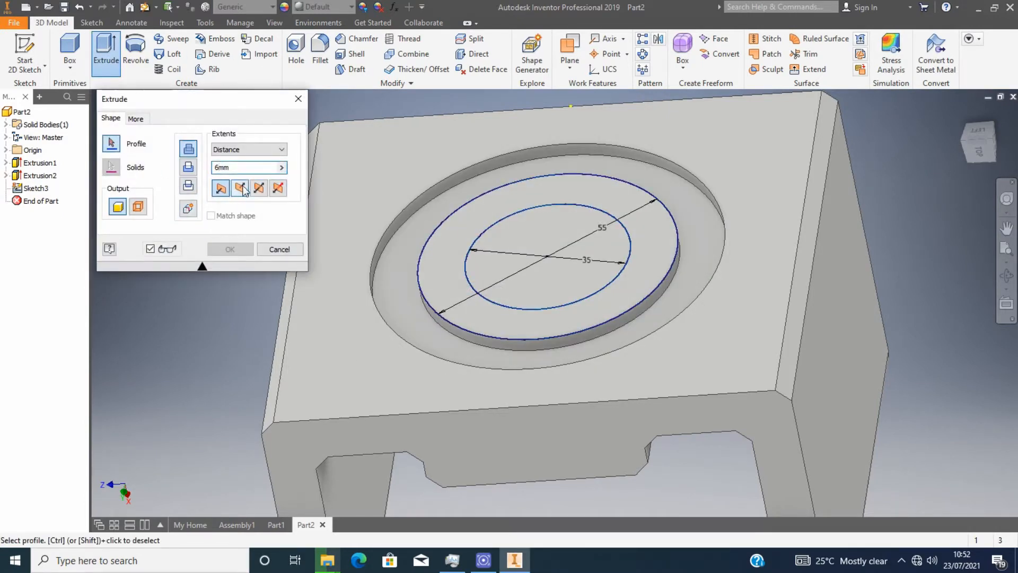
{"action": "left_click", "coordinate": [448, 280]}
{"action": "left_click", "coordinate": [237, 248]}
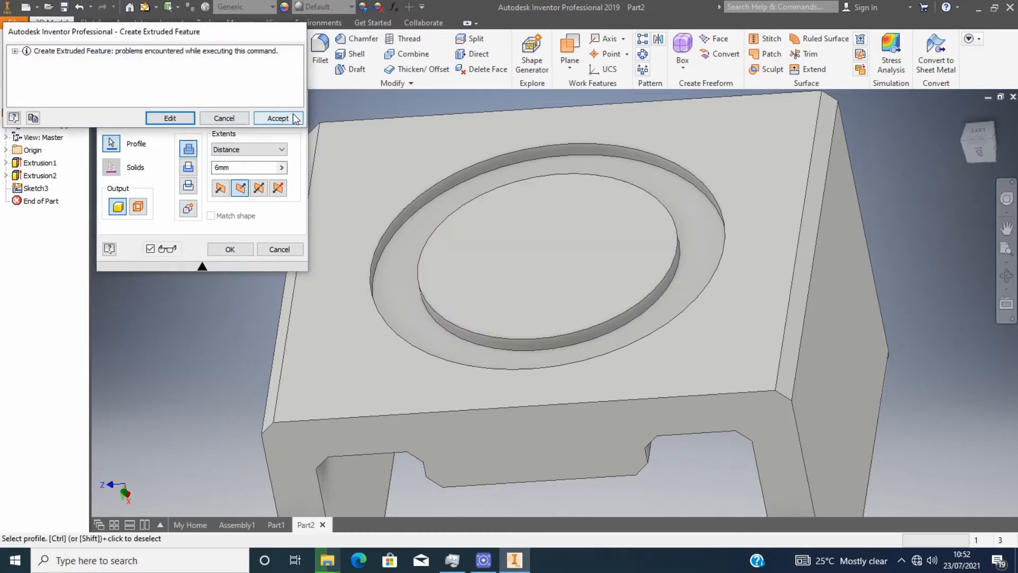
{"action": "key", "text": "Return"}
{"action": "key", "text": "ctrl+z"}
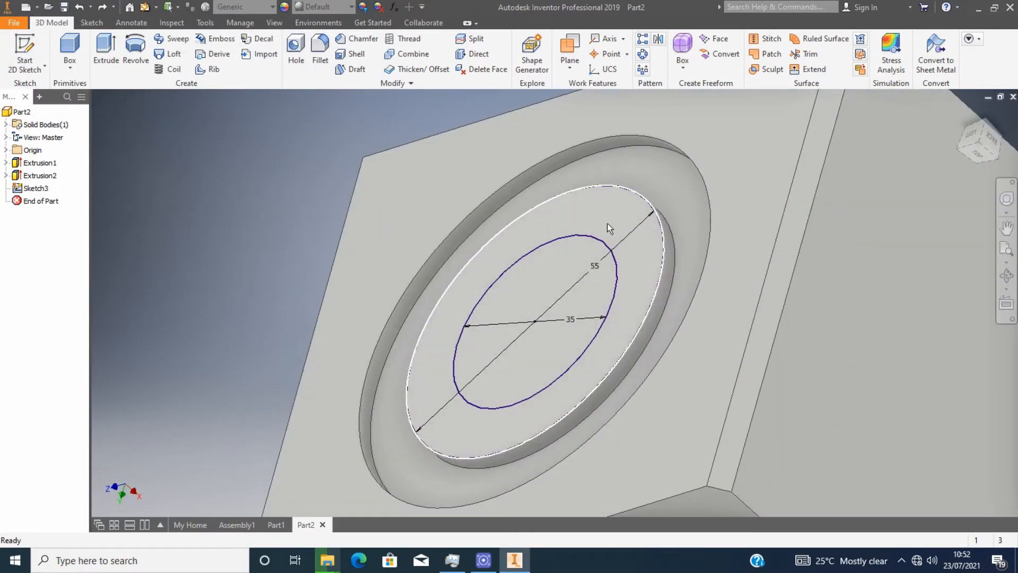
Step: Try to extrude the same ring 9 mm into the body and abandon the extrusion
{"action": "key", "text": "e"}
{"action": "left_click", "coordinate": [629, 238]}
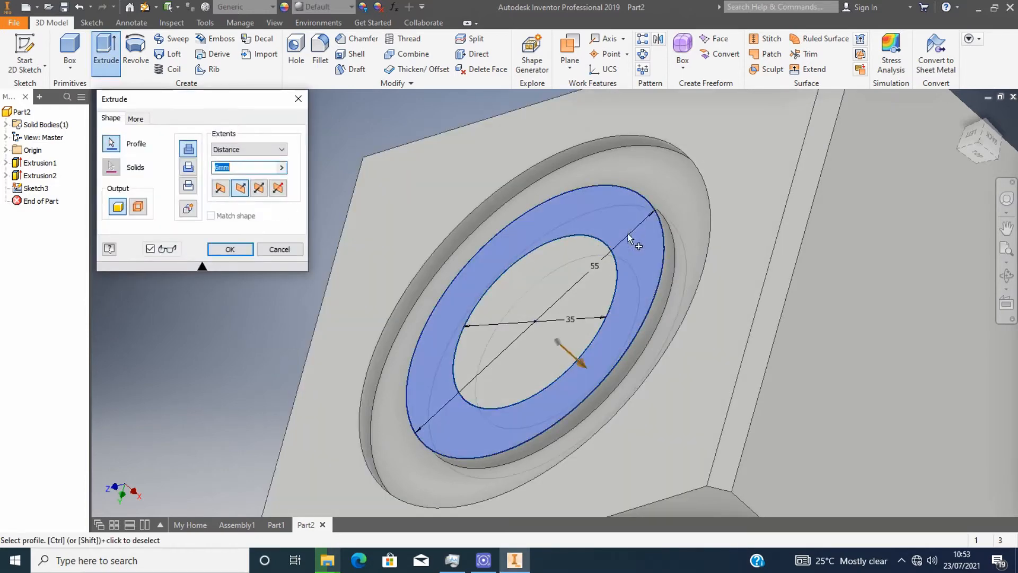
{"action": "type", "text": "9mm"}
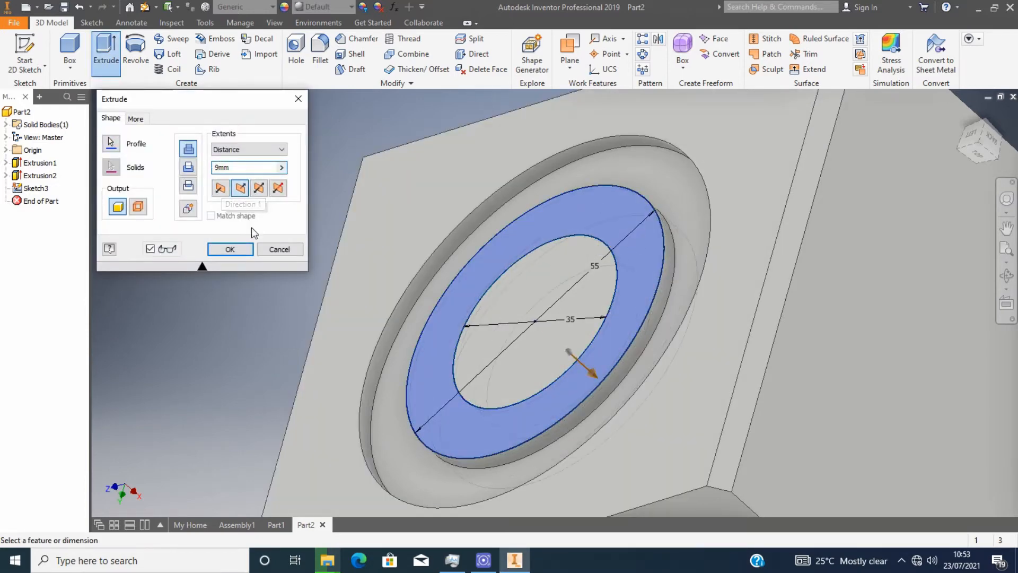
{"action": "key", "text": "Return"}
{"action": "left_click", "coordinate": [169, 119]}
{"action": "left_click", "coordinate": [296, 100]}
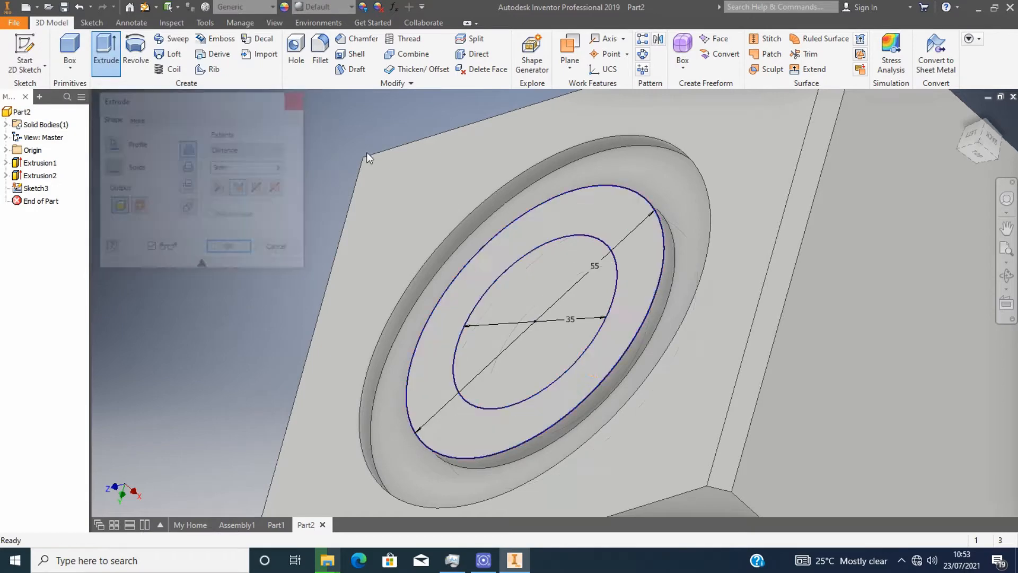
Step: Cut the inner 35 mm circle 200 mm deep, straight through the bracket's top plate
{"action": "scroll", "coordinate": [603, 360], "scroll_direction": "down", "scroll_amount": 4}
{"action": "scroll", "coordinate": [572, 297], "scroll_direction": "up", "scroll_amount": 2}
{"action": "scroll", "coordinate": [578, 348], "scroll_direction": "up", "scroll_amount": 2}
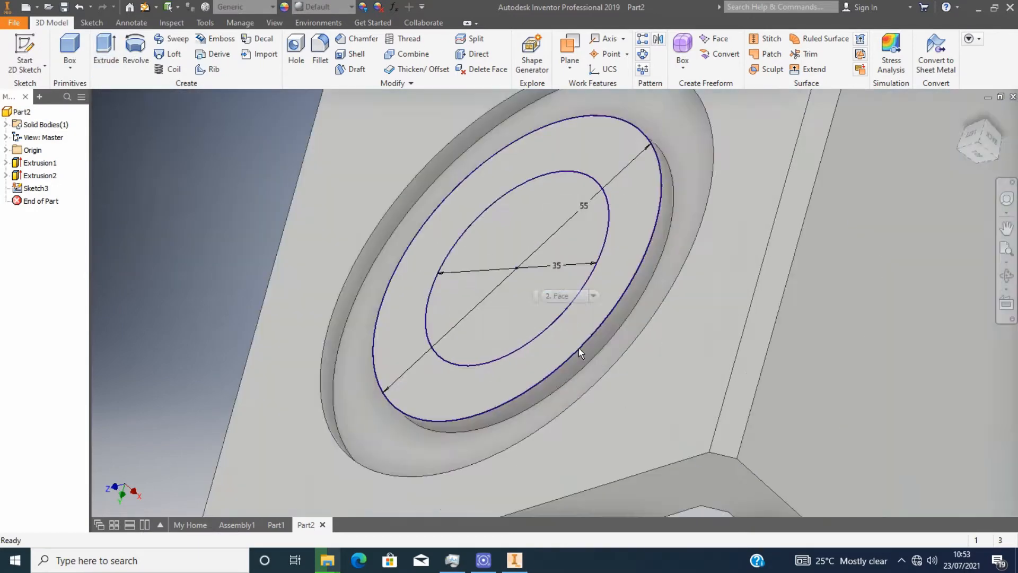
{"action": "scroll", "coordinate": [578, 348], "scroll_direction": "down", "scroll_amount": 3}
{"action": "mouse_move", "coordinate": [599, 348]}
{"action": "scroll", "coordinate": [599, 349], "scroll_direction": "down", "scroll_amount": 1}
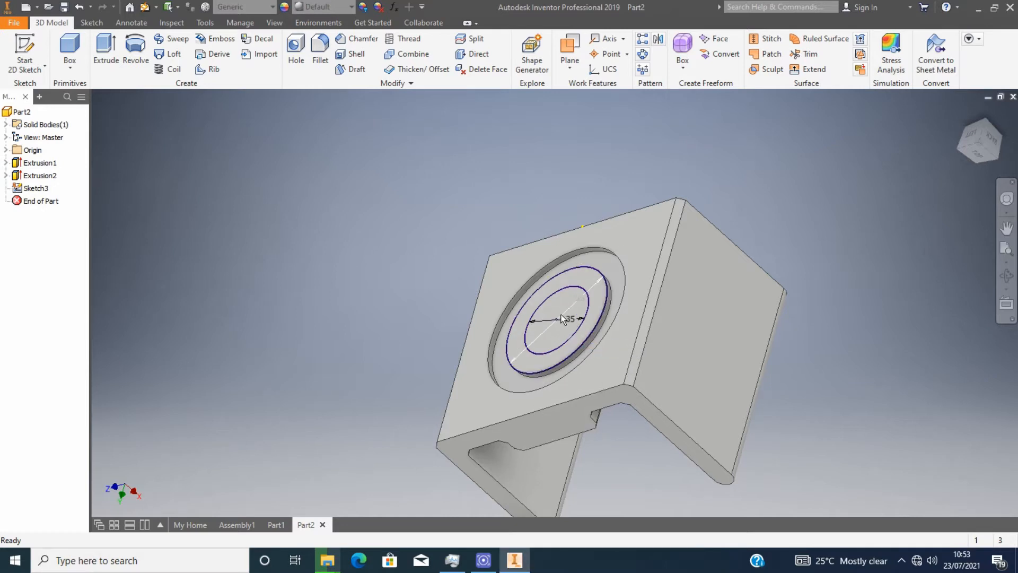
{"action": "scroll", "coordinate": [546, 354], "scroll_direction": "up", "scroll_amount": 2}
{"action": "mouse_move", "coordinate": [564, 373]}
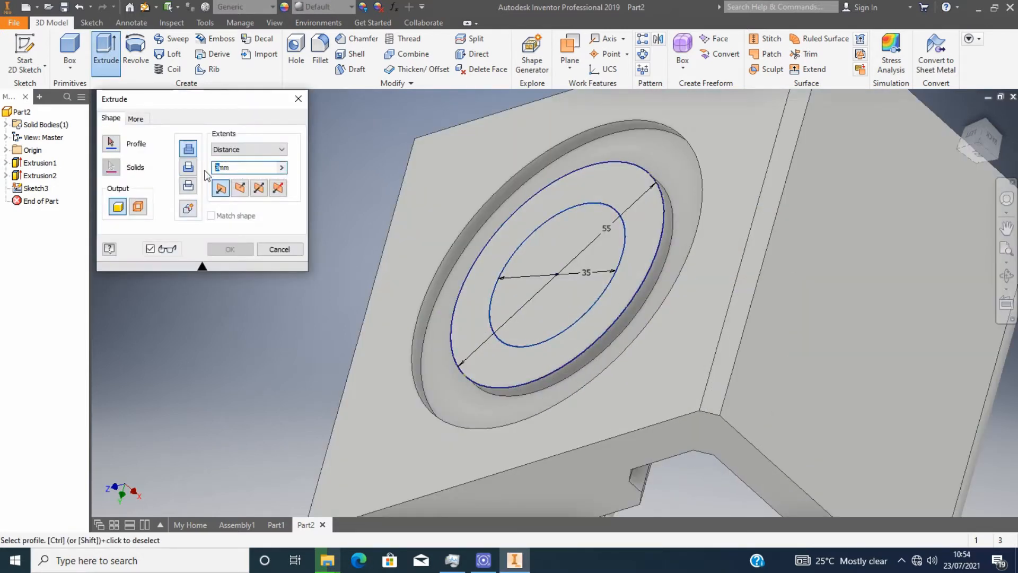
{"action": "type", "text": "200"}
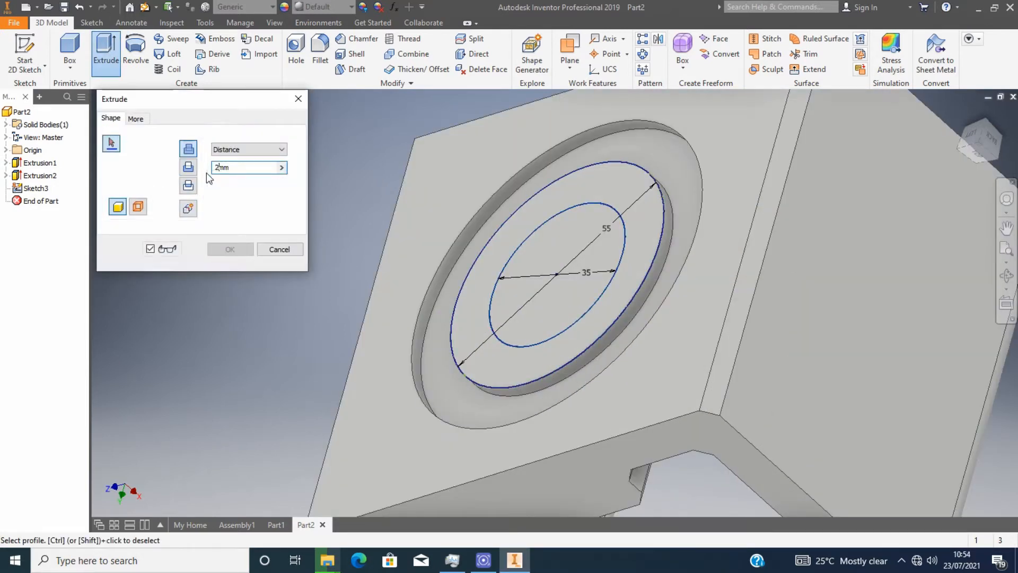
{"action": "left_click", "coordinate": [548, 254]}
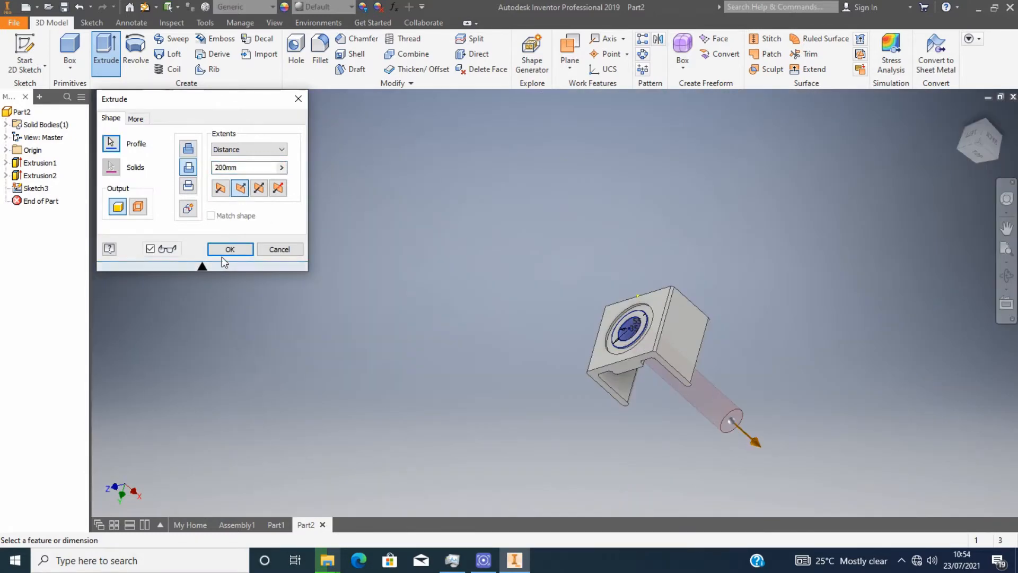
{"action": "left_click", "coordinate": [230, 249]}
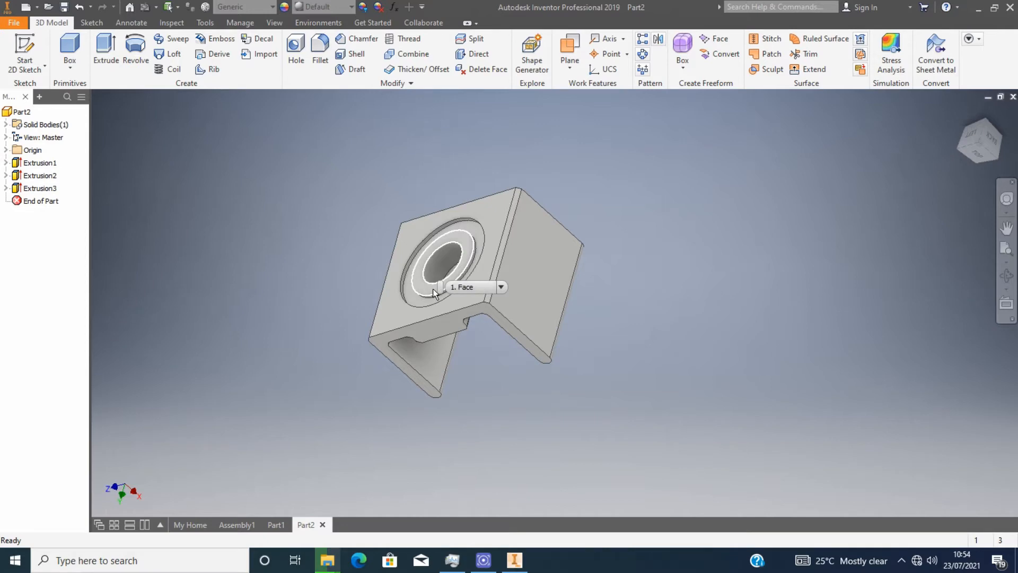
Step: Start a new 2D sketch on the U-shaped end face of the bracket
{"action": "scroll", "coordinate": [443, 295], "scroll_direction": "down", "scroll_amount": 3}
{"action": "scroll", "coordinate": [528, 239], "scroll_direction": "up", "scroll_amount": 3}
{"action": "middle_click_drag", "start_coordinate": [528, 239], "coordinate": [402, 287], "text": "shift"}
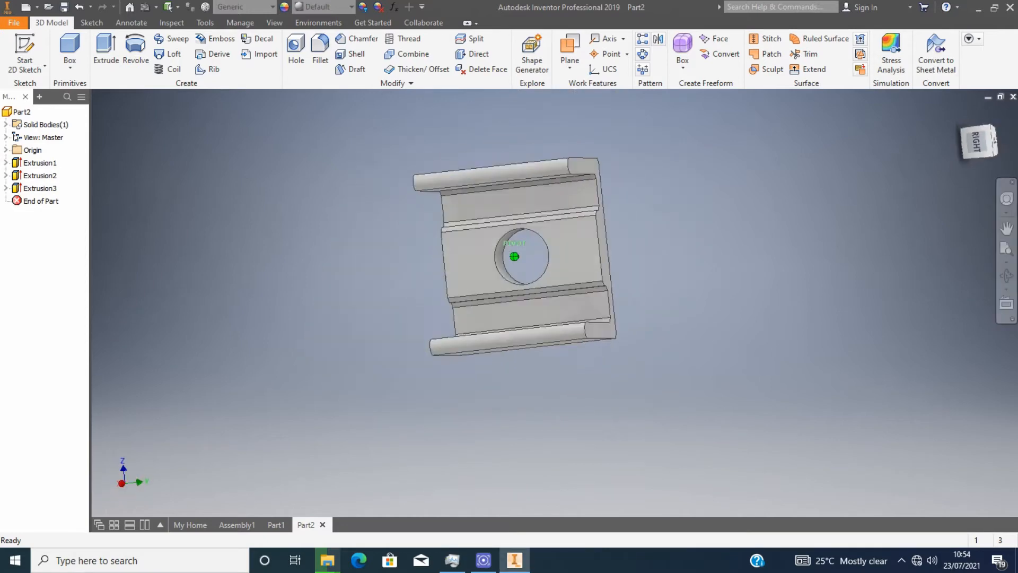
{"action": "mouse_move", "coordinate": [514, 256]}
{"action": "middle_mouse_down", "text": "shift"}
{"action": "mouse_move", "coordinate": [403, 260]}
{"action": "mouse_move", "coordinate": [318, 302]}
{"action": "mouse_move", "coordinate": [292, 270]}
{"action": "mouse_move", "coordinate": [323, 297]}
{"action": "mouse_move", "coordinate": [513, 250]}
{"action": "mouse_move", "coordinate": [499, 297]}
{"action": "middle_mouse_up", "text": "shift"}
{"action": "left_click", "coordinate": [25, 53]}
{"action": "left_click", "coordinate": [469, 259]}
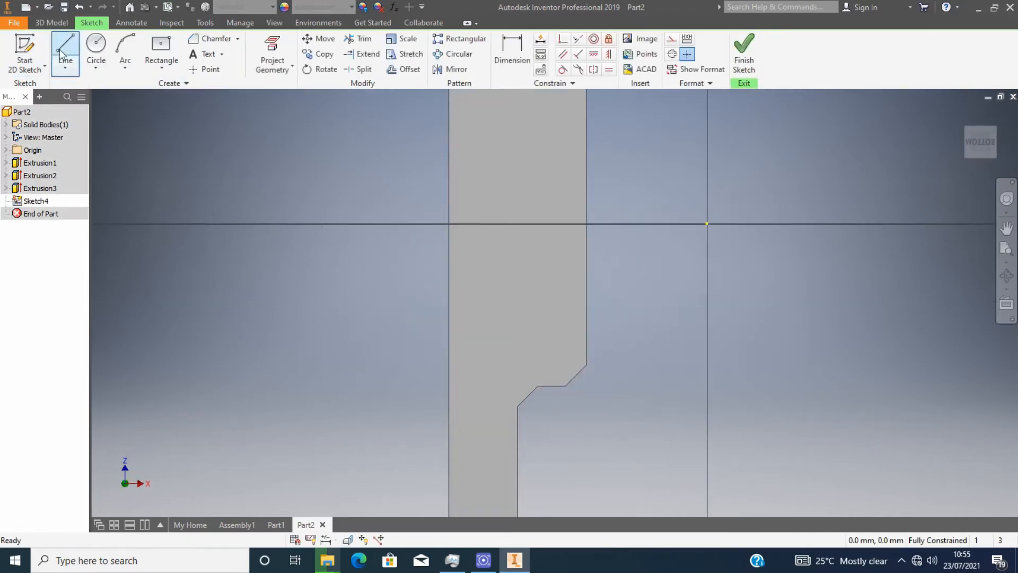
Step: Draw a 15 mm circle centred on the end face of the central step and finish the sketch
{"action": "left_click", "coordinate": [96, 48]}
{"action": "scroll", "coordinate": [438, 233], "scroll_direction": "down", "scroll_amount": 4}
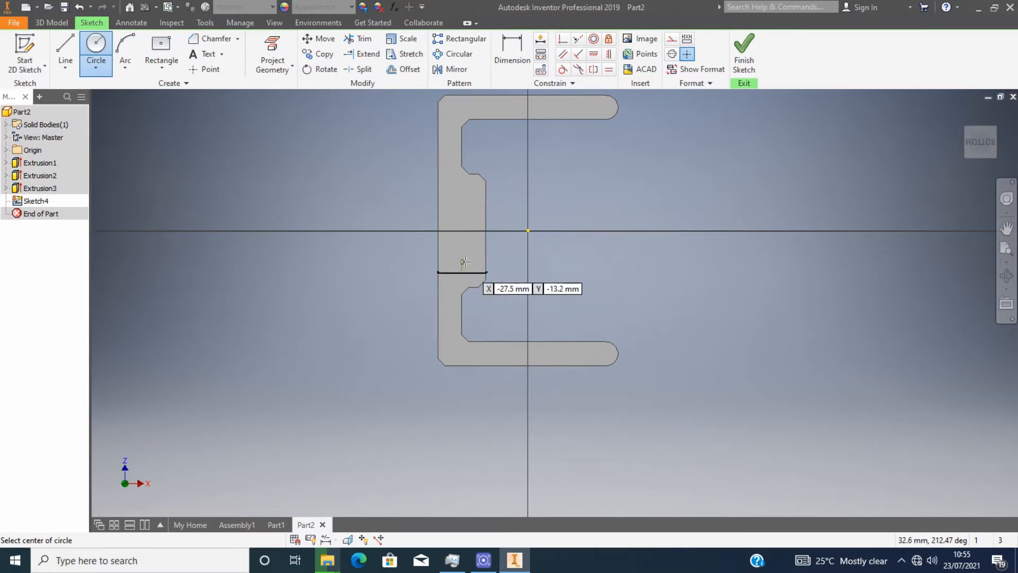
{"action": "left_click", "coordinate": [460, 230]}
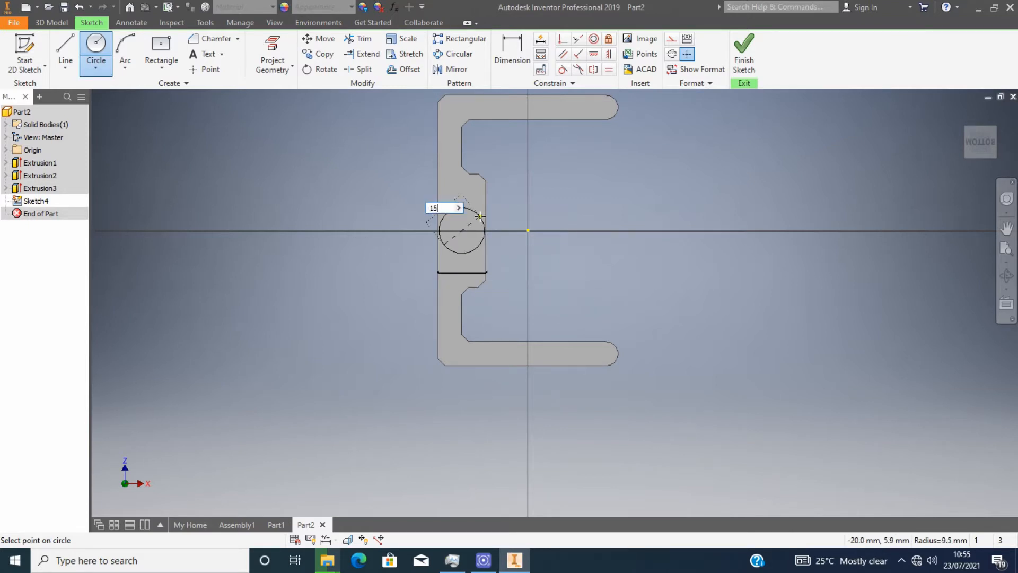
{"action": "type", "text": "15"}
{"action": "key", "text": "Return"}
{"action": "scroll", "coordinate": [610, 260], "scroll_direction": "up", "scroll_amount": 4}
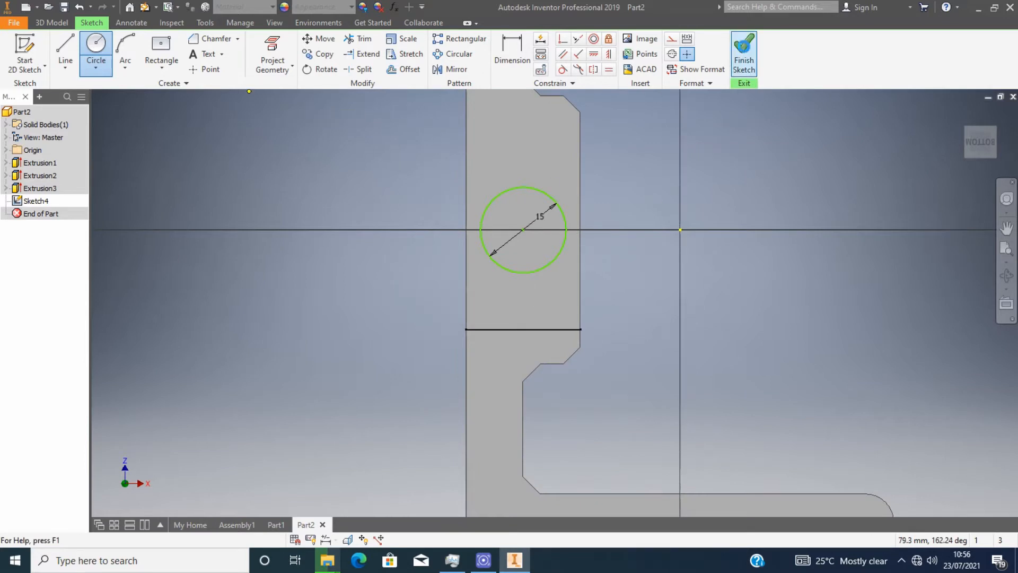
{"action": "left_click", "coordinate": [743, 45]}
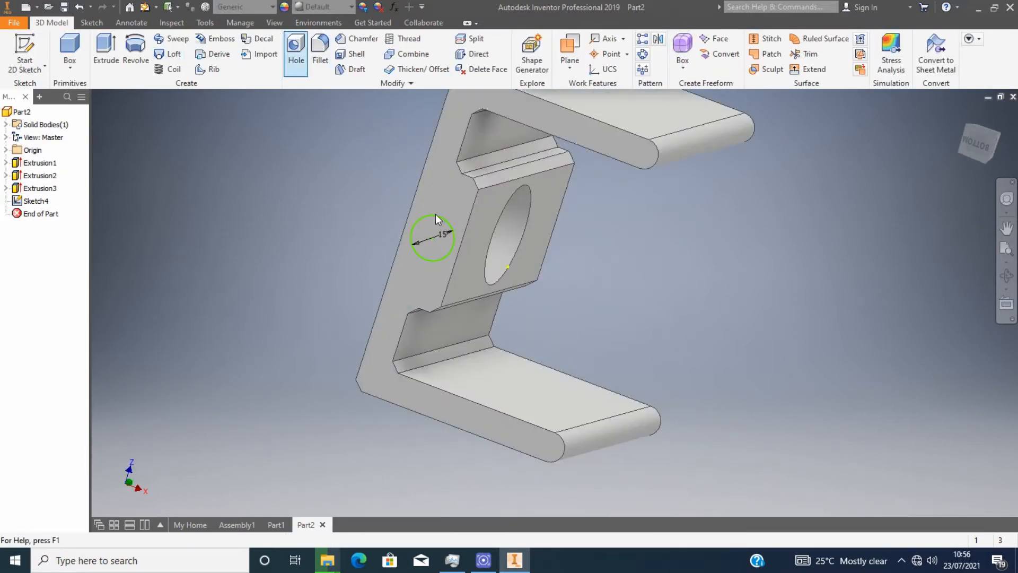
Step: Make a simple 15 mm through-all hole at the centre of the 15 mm circle
{"action": "scroll", "coordinate": [438, 233], "scroll_direction": "up", "scroll_amount": 3}
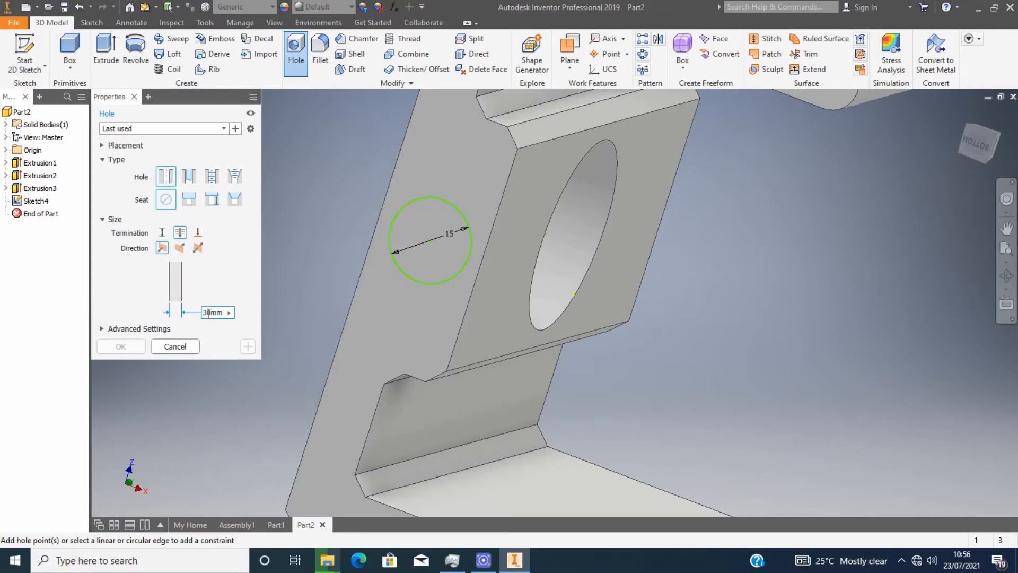
{"action": "left_click", "coordinate": [429, 241]}
{"action": "left_click", "coordinate": [118, 349]}
Step: Start a new 2D sketch on the outer flat face of one bracket leg
{"action": "scroll", "coordinate": [504, 261], "scroll_direction": "up", "scroll_amount": 4}
{"action": "middle_click_drag", "start_coordinate": [560, 266], "coordinate": [737, 175], "text": "shift"}
{"action": "scroll", "coordinate": [737, 175], "scroll_direction": "up", "scroll_amount": 3}
{"action": "middle_click_drag", "start_coordinate": [955, 161], "coordinate": [877, 180], "text": "shift"}
{"action": "mouse_move", "coordinate": [981, 142]}
{"action": "left_mouse_down"}
{"action": "mouse_move", "coordinate": [933, 191]}
{"action": "mouse_move", "coordinate": [954, 132]}
{"action": "mouse_move", "coordinate": [976, 154]}
{"action": "mouse_move", "coordinate": [984, 148]}
{"action": "left_mouse_up"}
{"action": "left_click", "coordinate": [982, 153]}
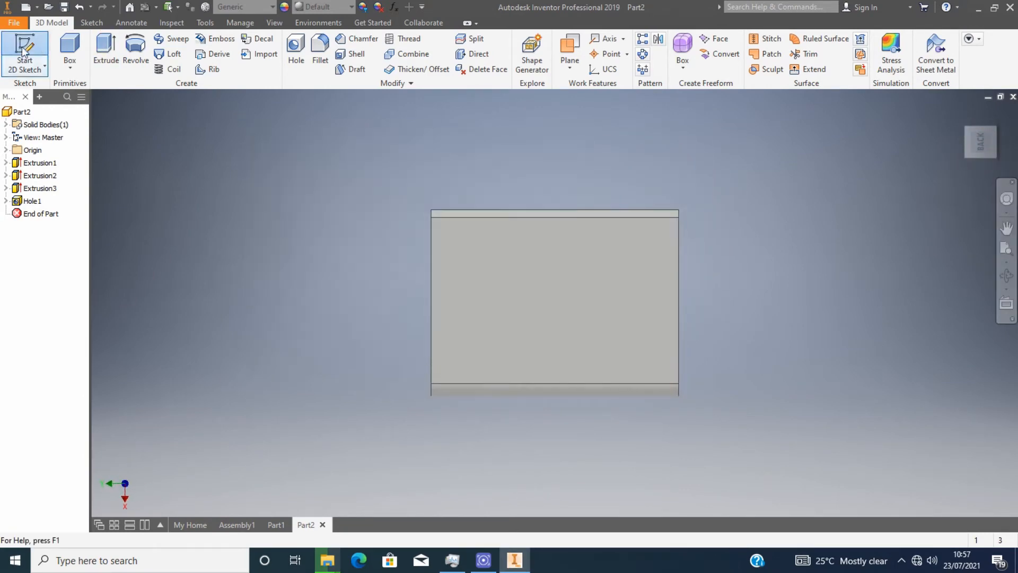
{"action": "left_click", "coordinate": [25, 53]}
{"action": "left_click", "coordinate": [549, 298]}
{"action": "middle_click_drag", "start_coordinate": [549, 298], "coordinate": [477, 323], "text": "shift"}
{"action": "left_click_drag", "start_coordinate": [980, 143], "coordinate": [1010, 141]}
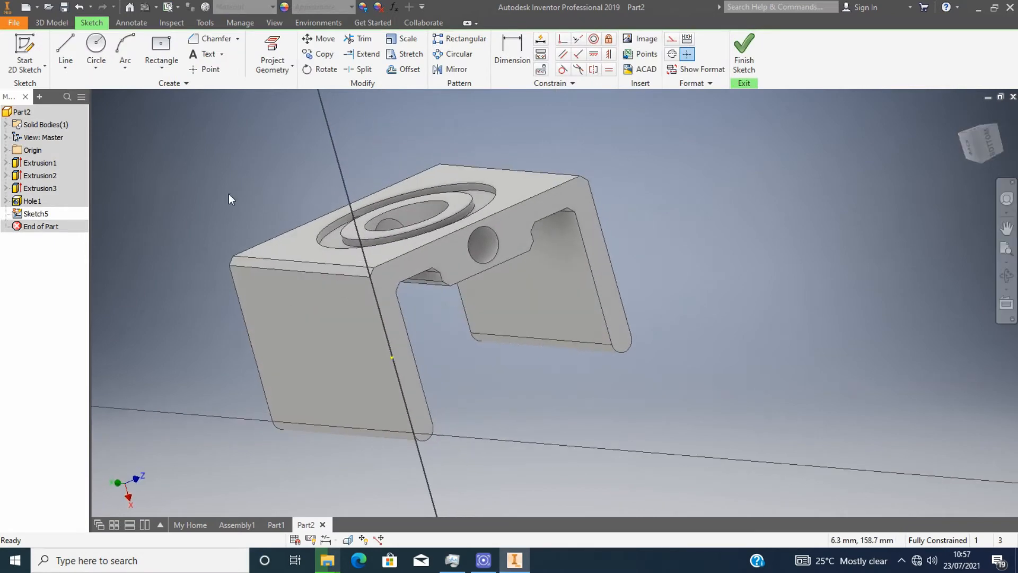
Step: Draw concentric 35 mm and 55 mm circles around the middle of the leg's outer face and finish the sketch
{"action": "left_click", "coordinate": [96, 51]}
{"action": "middle_click_drag", "start_coordinate": [422, 302], "coordinate": [393, 239], "text": "shift"}
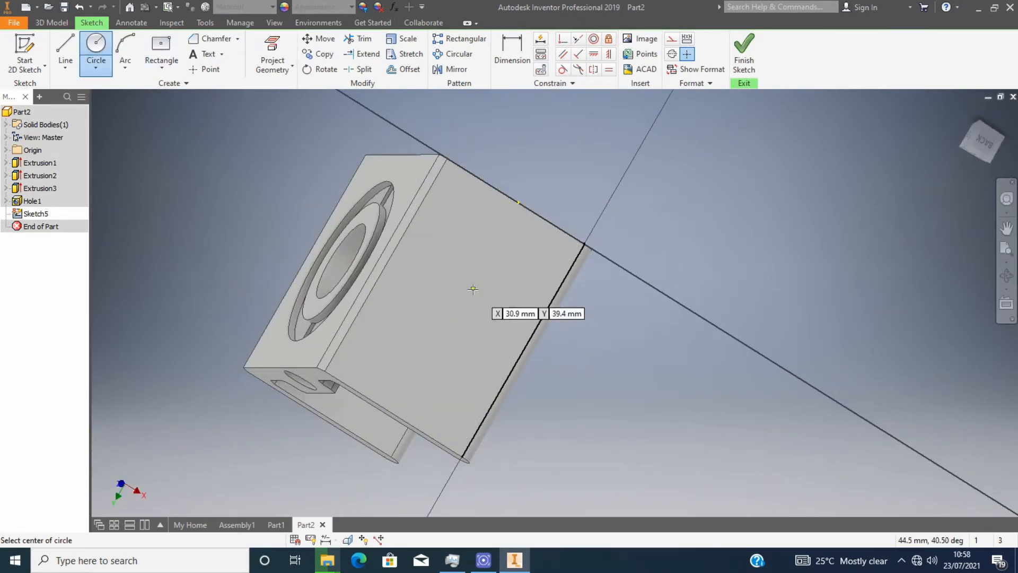
{"action": "left_click", "coordinate": [459, 309]}
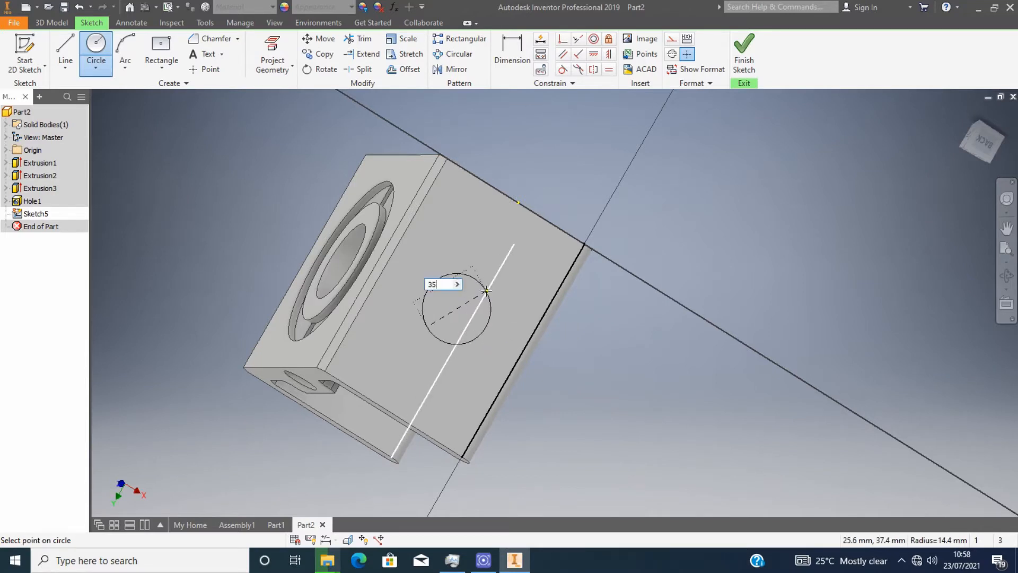
{"action": "left_click", "coordinate": [87, 59]}
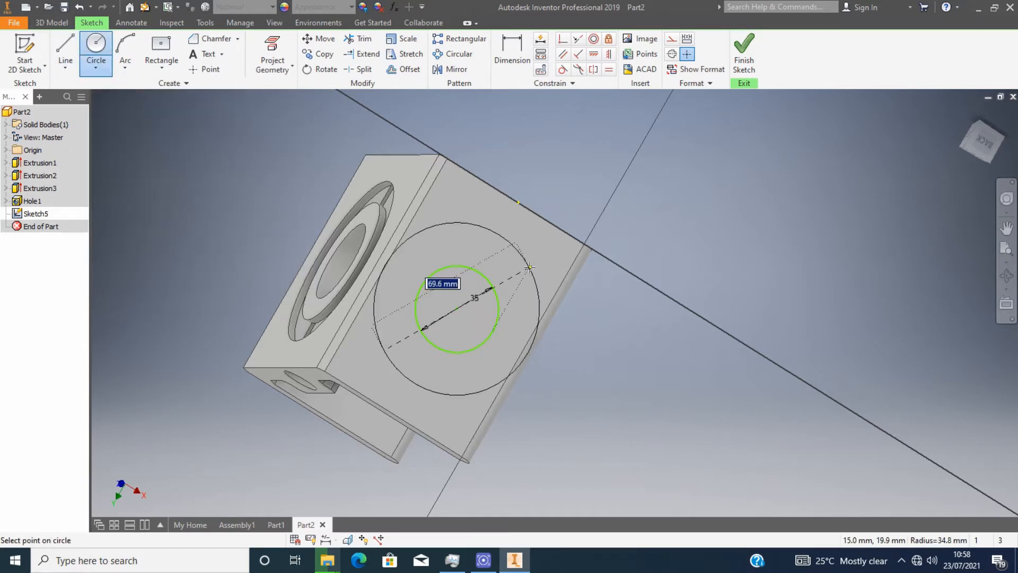
{"action": "type", "text": "55"}
{"action": "key", "text": "Return"}
{"action": "left_click", "coordinate": [744, 53]}
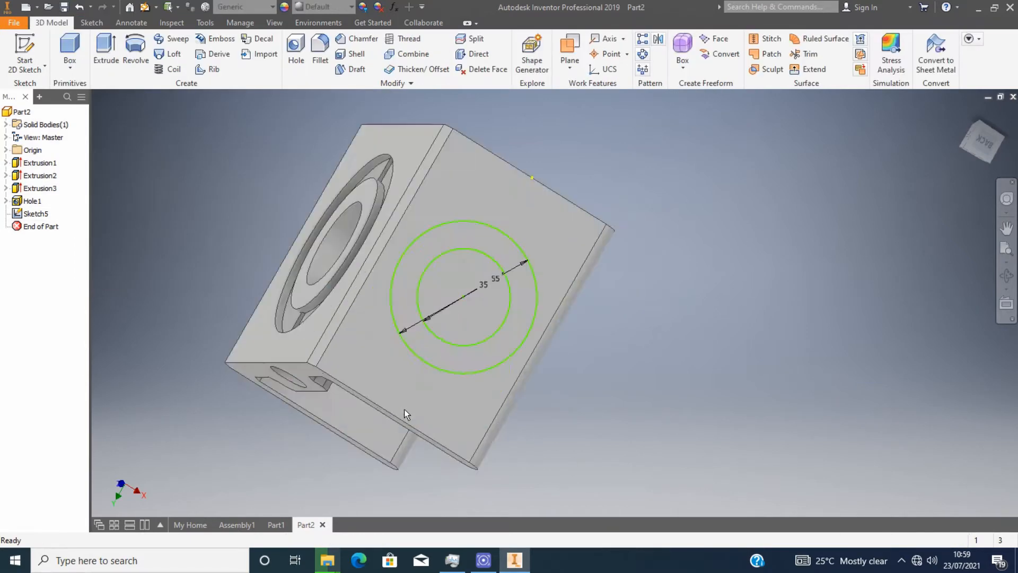
Step: Extrude the ring between the two circles as an asymmetric join, 20 mm outward and 20 mm inward from the leg
{"action": "key", "text": "e"}
{"action": "scroll", "coordinate": [302, 411], "scroll_direction": "up", "scroll_amount": 2}
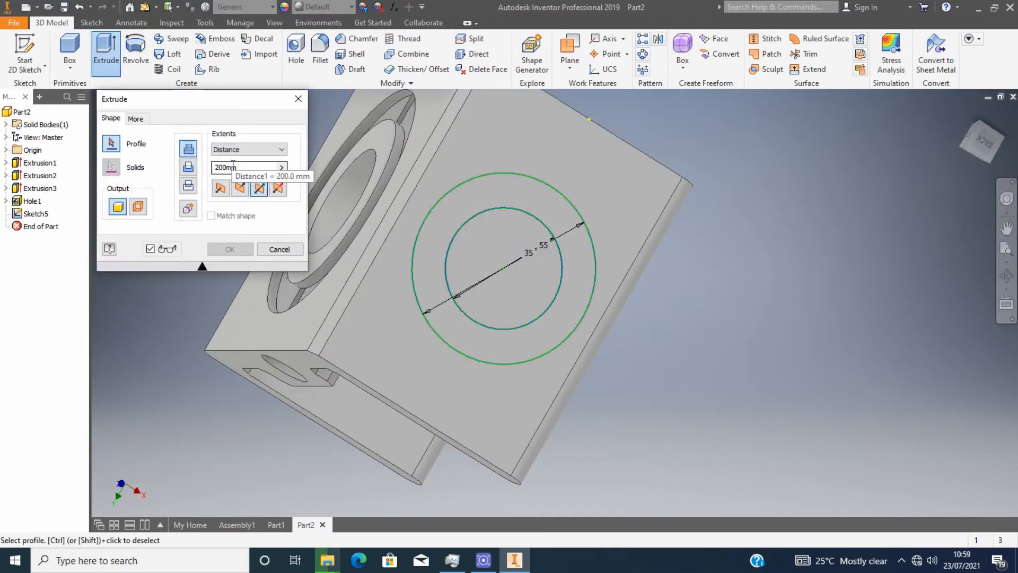
{"action": "left_click", "coordinate": [277, 188]}
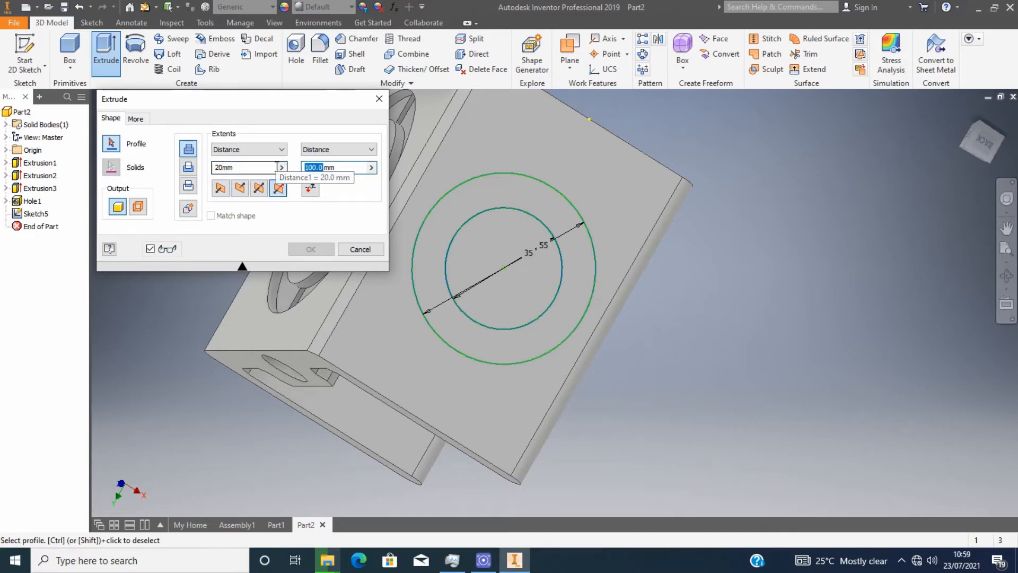
{"action": "left_click", "coordinate": [466, 213]}
{"action": "middle_click_drag", "start_coordinate": [459, 268], "coordinate": [742, 328], "text": "shift"}
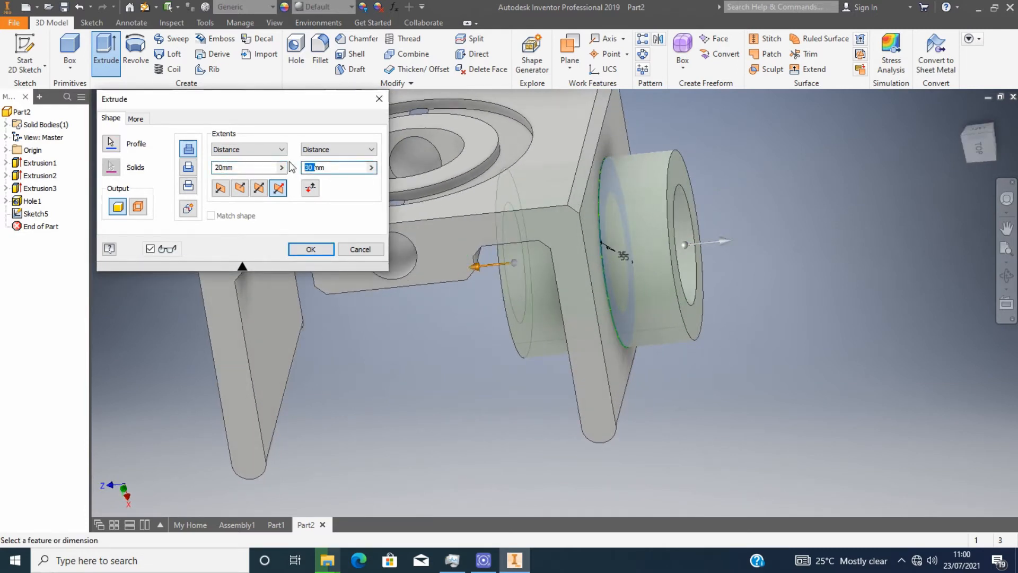
{"action": "type", "text": "20"}
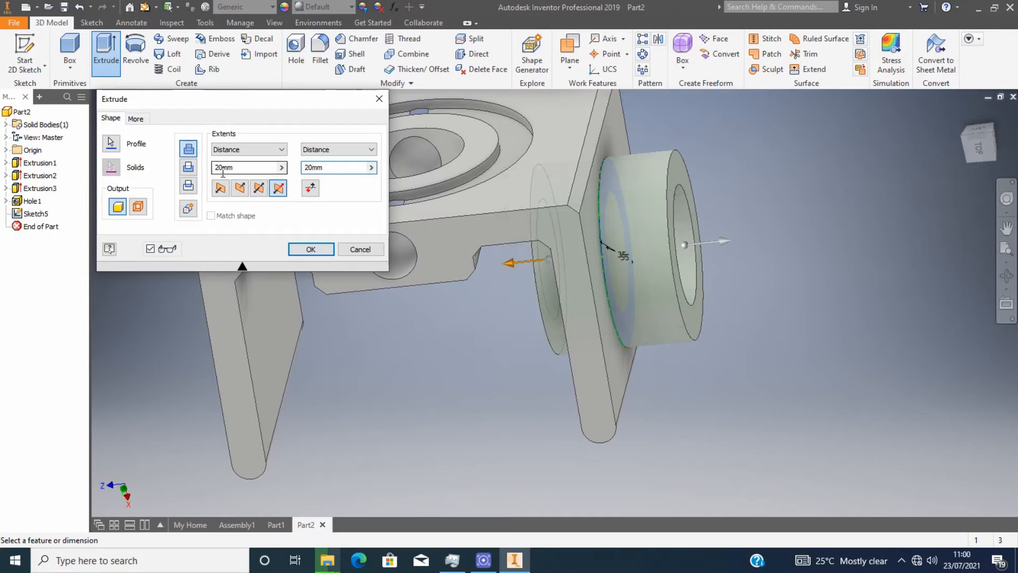
{"action": "left_click", "coordinate": [310, 249]}
{"action": "middle_click_drag", "start_coordinate": [670, 263], "coordinate": [445, 91], "text": "shift"}
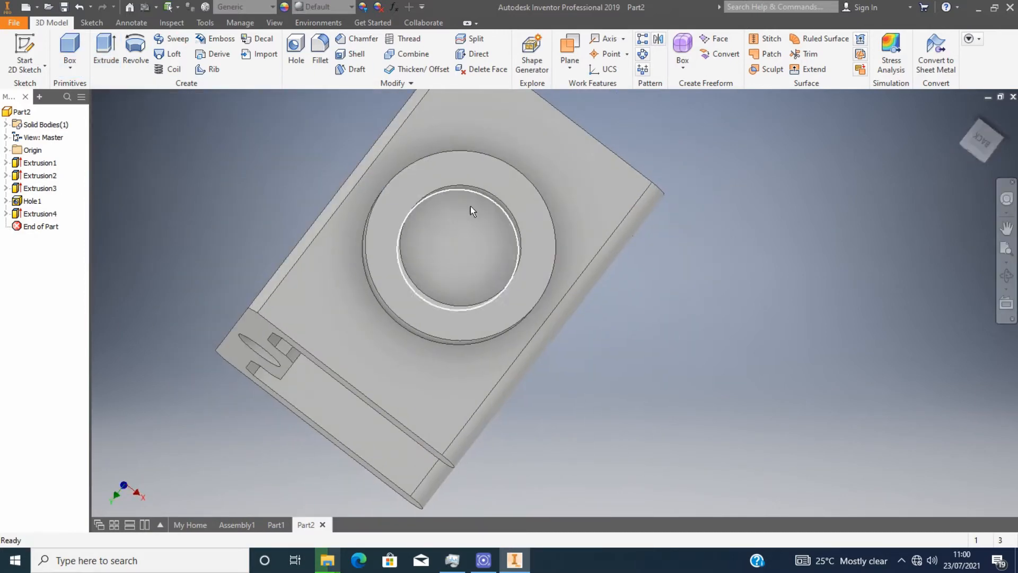
{"action": "left_click", "coordinate": [981, 140]}
{"action": "scroll", "coordinate": [558, 316], "scroll_direction": "down", "scroll_amount": 3}
{"action": "left_click", "coordinate": [580, 219]}
{"action": "left_click", "coordinate": [91, 23]}
{"action": "left_click", "coordinate": [337, 129]}
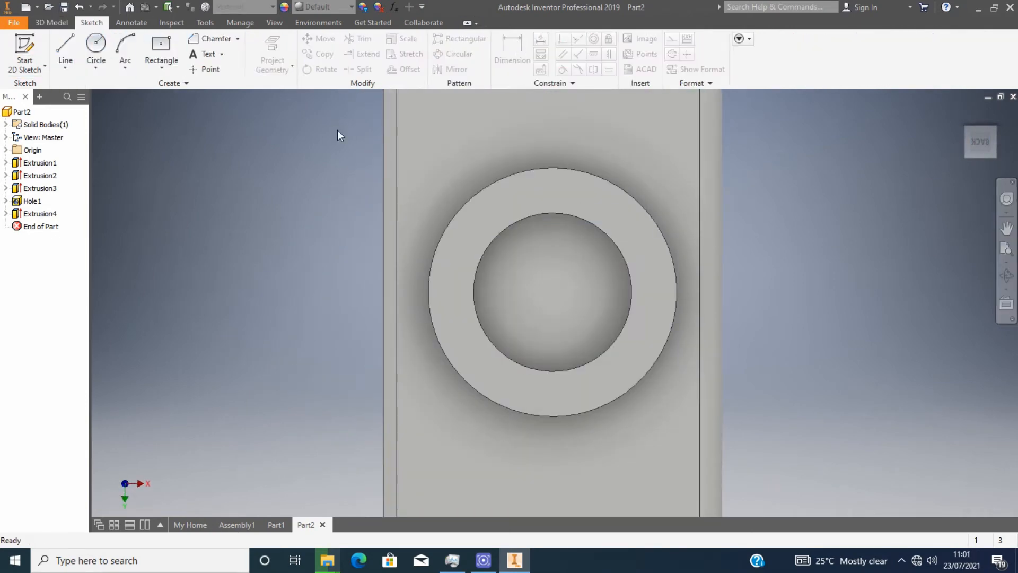
{"action": "key", "text": "h"}
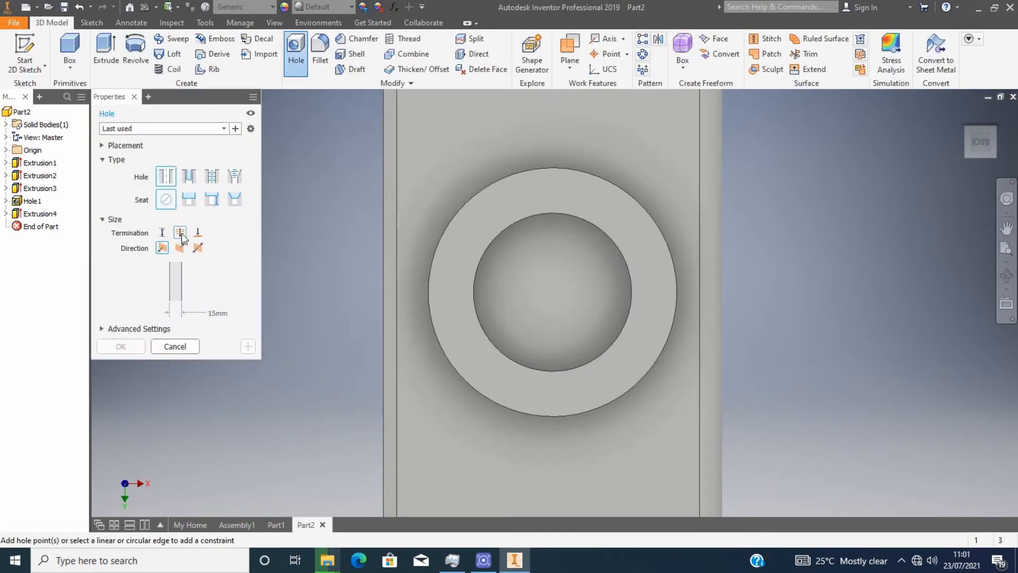
{"action": "left_click", "coordinate": [568, 300]}
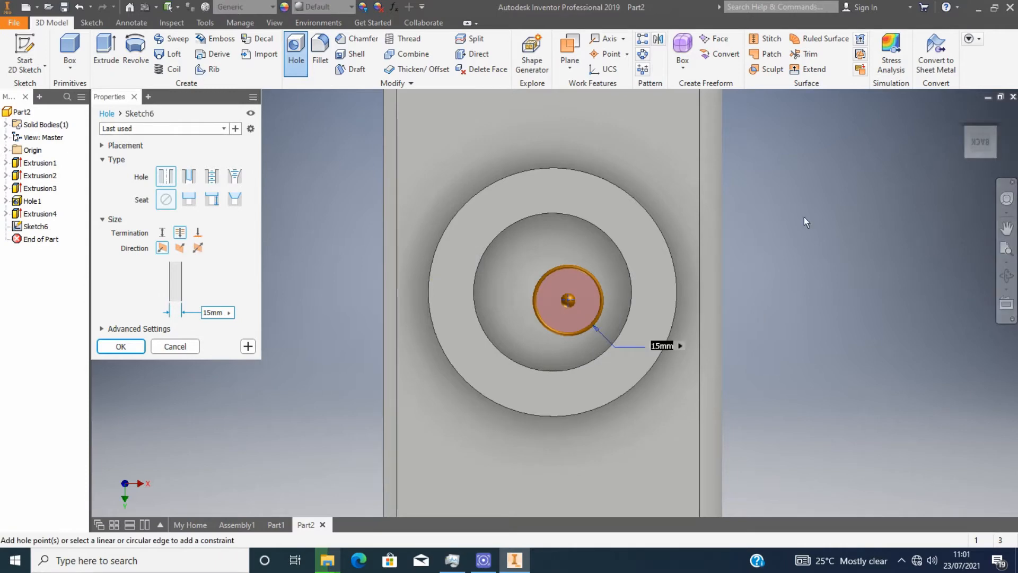
{"action": "key", "text": "BackSpace"}
{"action": "left_click", "coordinate": [175, 347]}
Step: Start a sketch on the outer face of the leg's ring boss and draw a circle close in size to its bore
{"action": "left_click", "coordinate": [91, 23]}
{"action": "left_click", "coordinate": [96, 50]}
{"action": "left_click", "coordinate": [524, 393]}
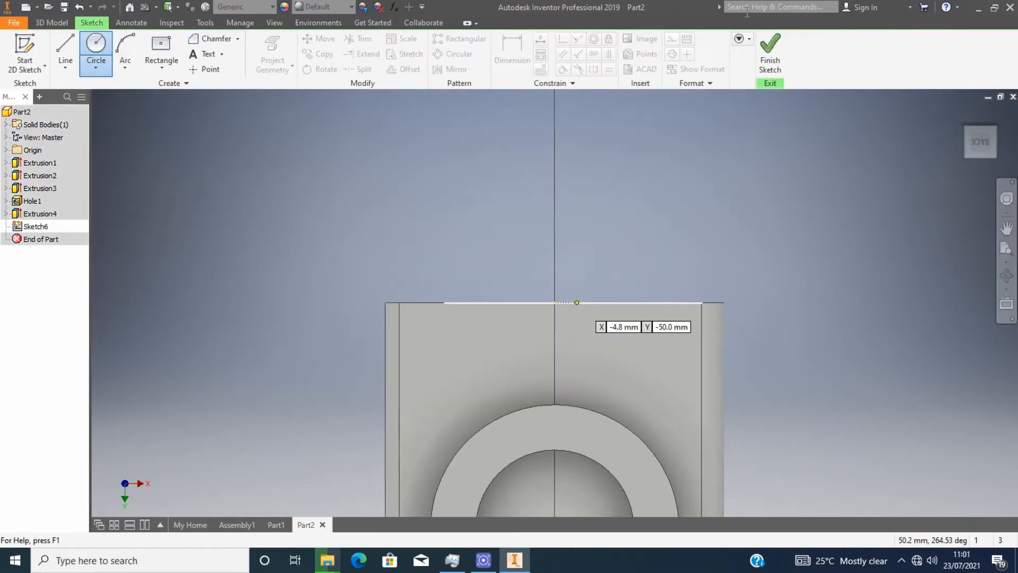
{"action": "scroll", "coordinate": [584, 227], "scroll_direction": "up", "scroll_amount": 7}
{"action": "scroll", "coordinate": [574, 276], "scroll_direction": "down", "scroll_amount": 5}
{"action": "left_click", "coordinate": [594, 271]}
{"action": "left_click", "coordinate": [639, 250]}
Step: Constrain the sketched circle to be concentric with the inner edge of the ring boss
{"action": "scroll", "coordinate": [583, 302], "scroll_direction": "down", "scroll_amount": 1}
{"action": "left_click", "coordinate": [593, 39]}
{"action": "left_click", "coordinate": [626, 225]}
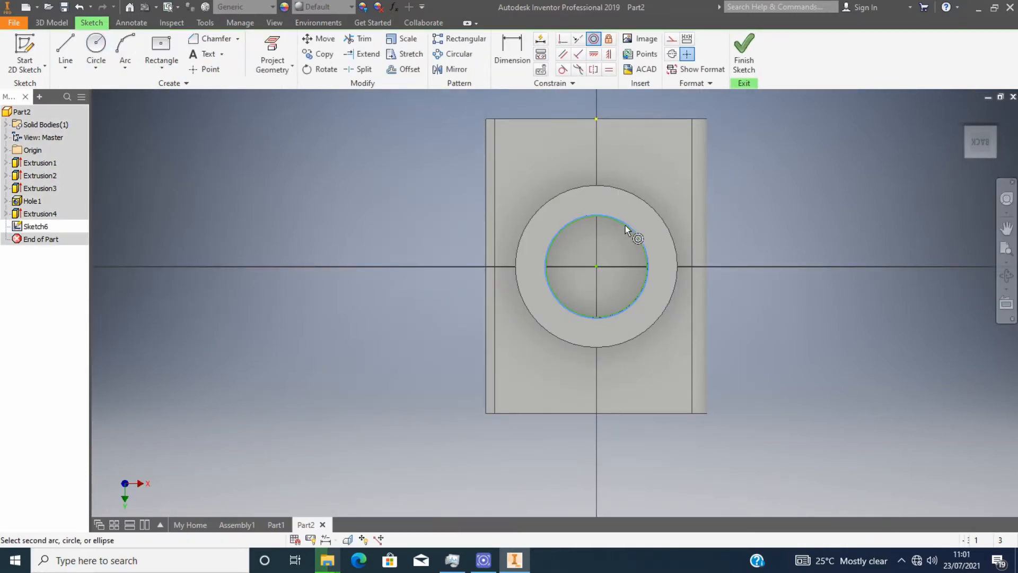
{"action": "scroll", "coordinate": [625, 225], "scroll_direction": "down", "scroll_amount": 8}
{"action": "scroll", "coordinate": [506, 217], "scroll_direction": "up", "scroll_amount": 8}
{"action": "scroll", "coordinate": [525, 203], "scroll_direction": "down", "scroll_amount": 6}
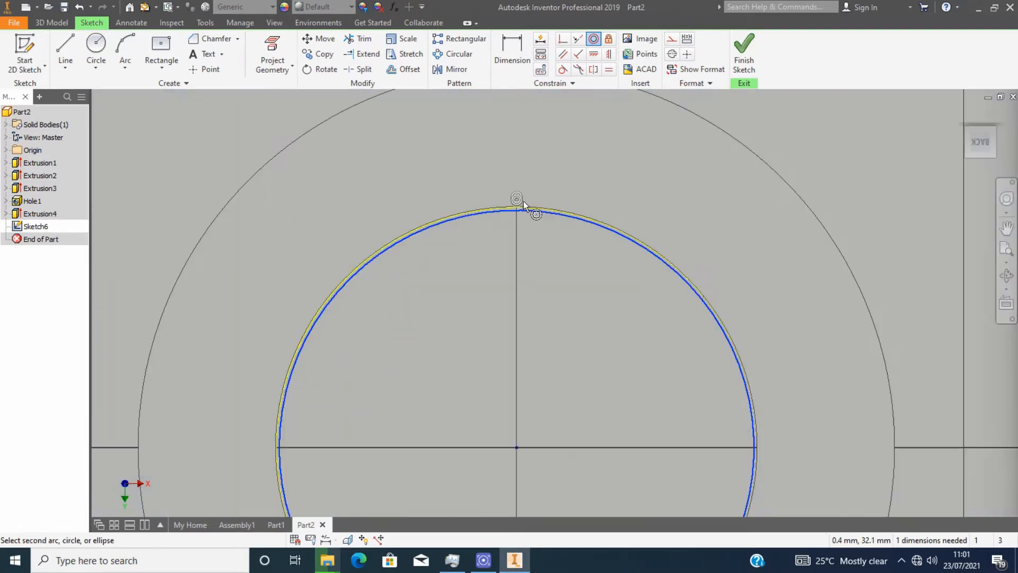
{"action": "left_click", "coordinate": [522, 204]}
{"action": "scroll", "coordinate": [537, 208], "scroll_direction": "up", "scroll_amount": 5}
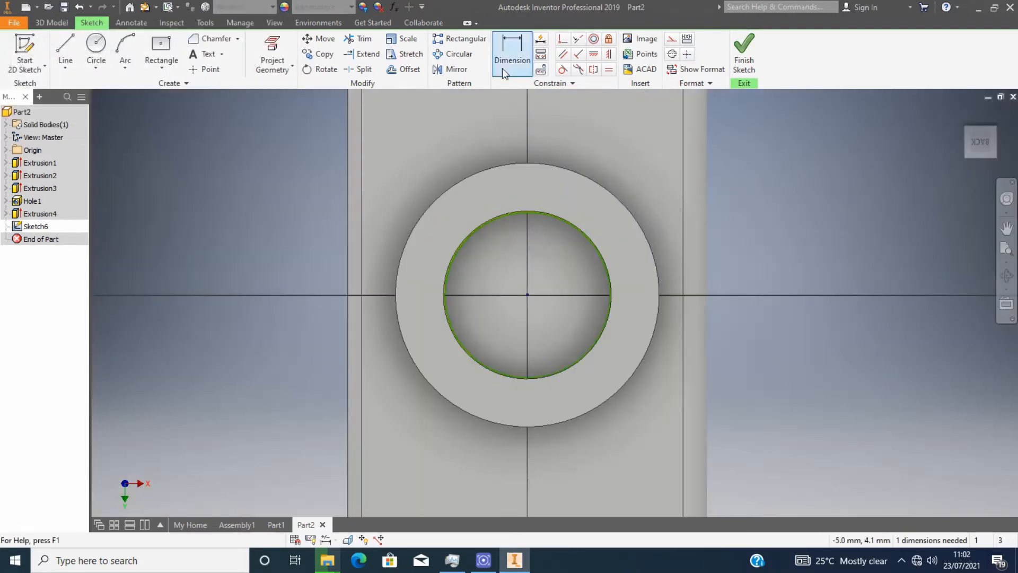
Step: Dimension the circle's diameter as 35 mm and finish the sketch
{"action": "left_click", "coordinate": [549, 193]}
{"action": "type", "text": "35"}
{"action": "left_click", "coordinate": [599, 241]}
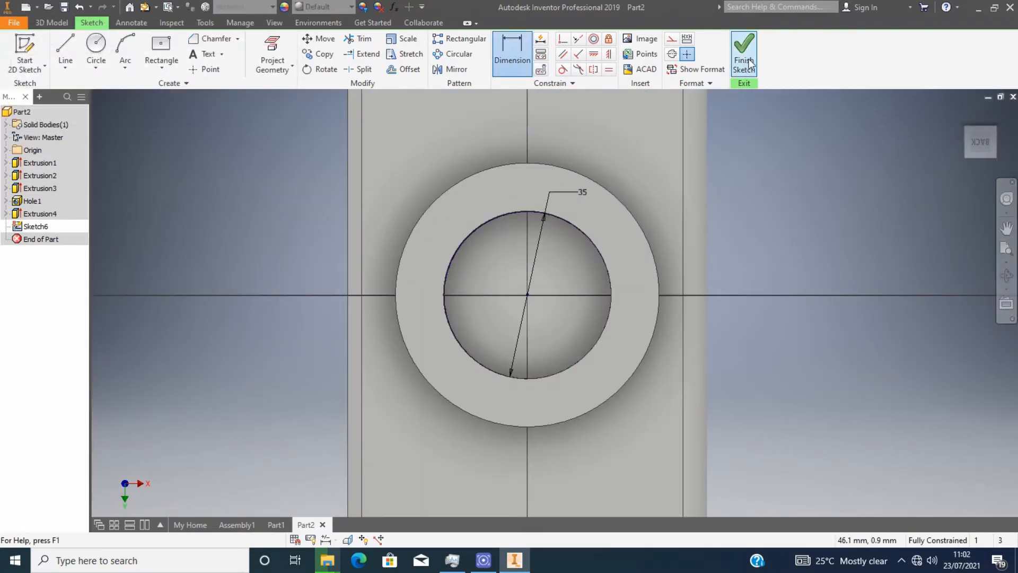
{"action": "left_click", "coordinate": [744, 53]}
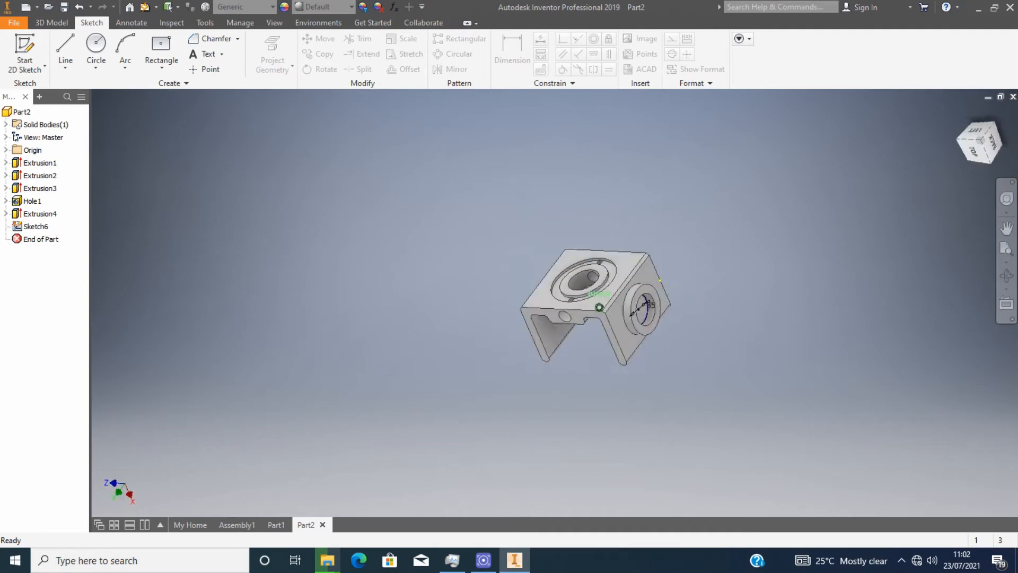
Step: Sketch two concentric circles around the middle of the opposite leg's outer face, matching the existing ring boss's inner and outer diameters
{"action": "left_click", "coordinate": [24, 53]}
{"action": "left_click", "coordinate": [615, 294]}
{"action": "key", "text": "c"}
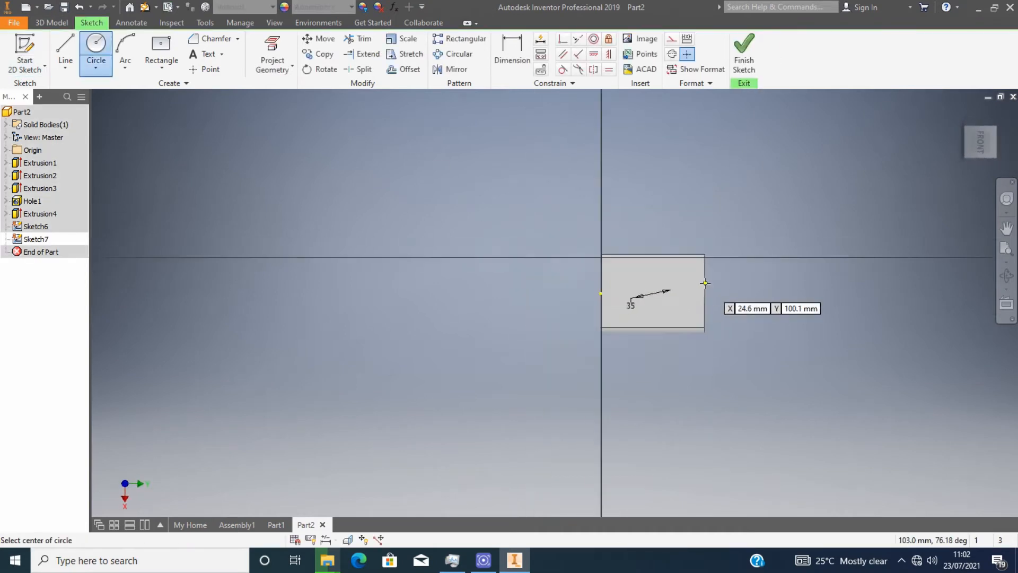
{"action": "scroll", "coordinate": [705, 283], "scroll_direction": "down", "scroll_amount": 5}
{"action": "left_click", "coordinate": [518, 321]}
{"action": "left_click", "coordinate": [518, 255]}
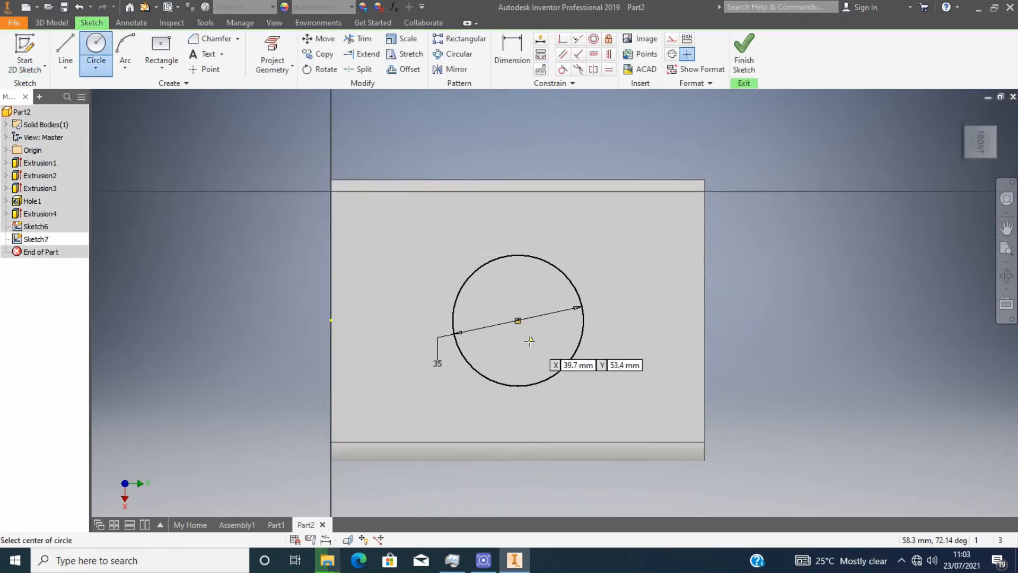
{"action": "left_click", "coordinate": [517, 320]}
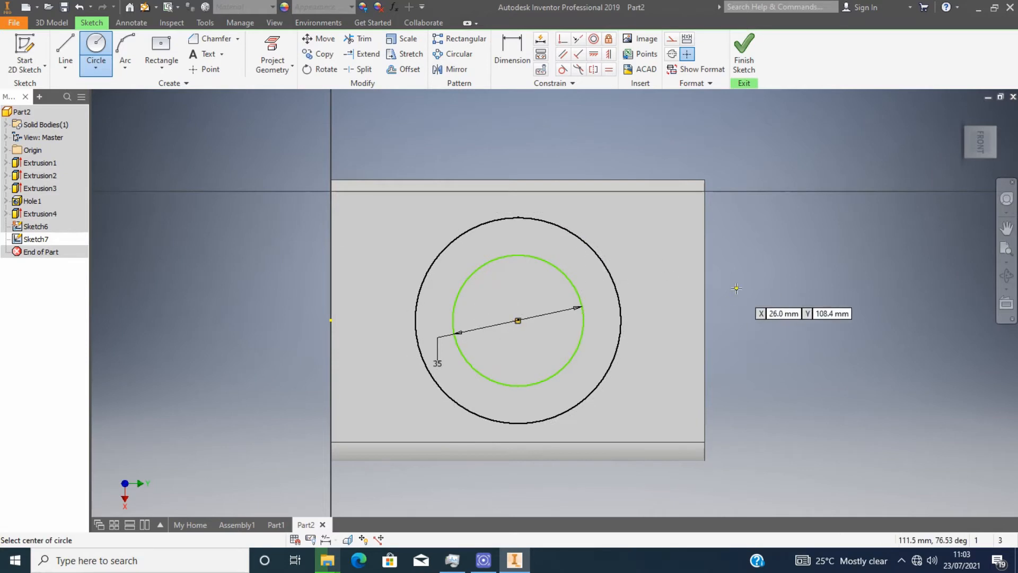
Step: Extrude the ring between the two circles as an asymmetric join, 20 mm outward and 10 mm inward
{"action": "key", "text": "e"}
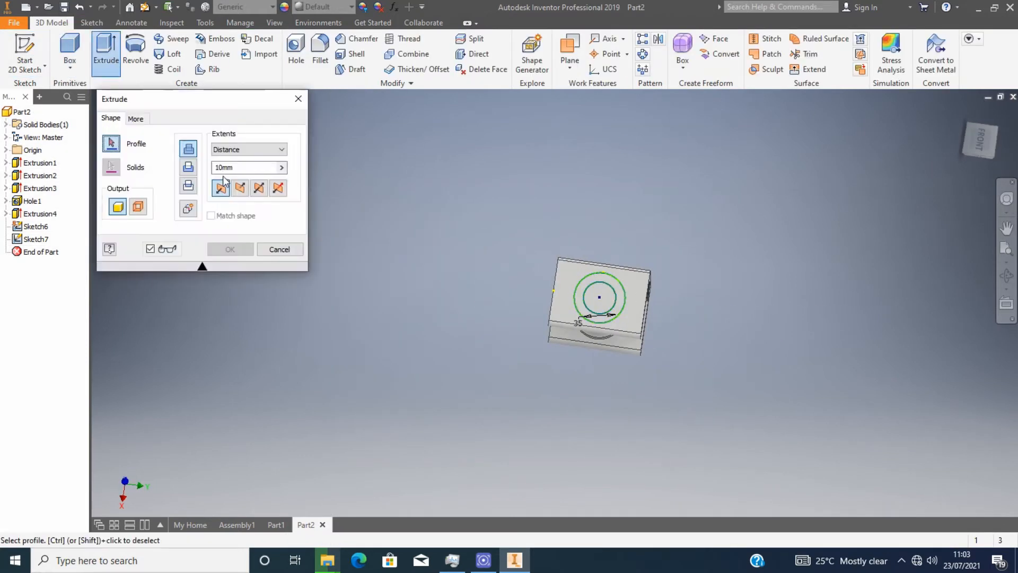
{"action": "type", "text": "20"}
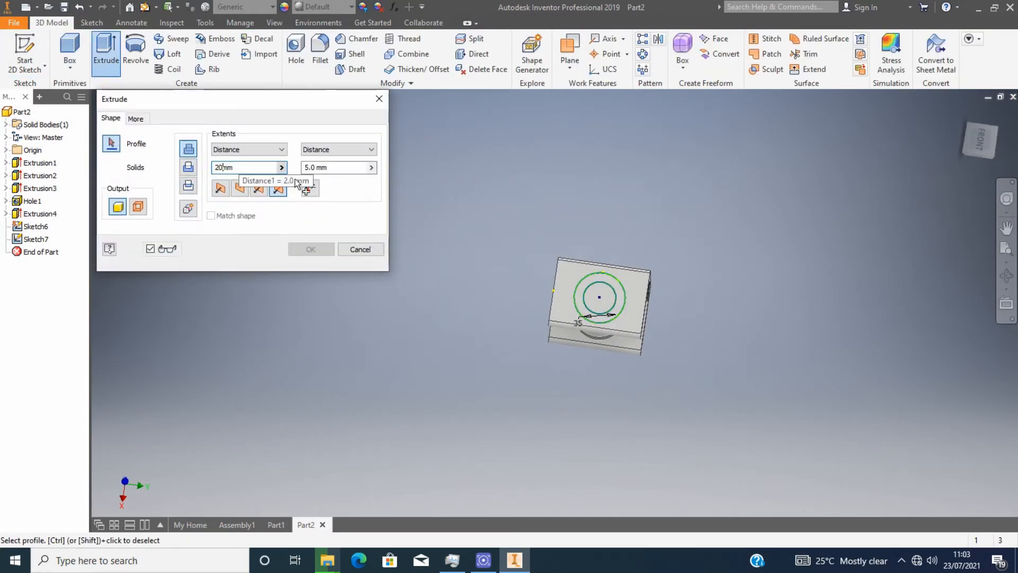
{"action": "key", "text": "Tab"}
{"action": "type", "text": "1"}
{"action": "left_click", "coordinate": [618, 303]}
{"action": "left_click", "coordinate": [311, 249]}
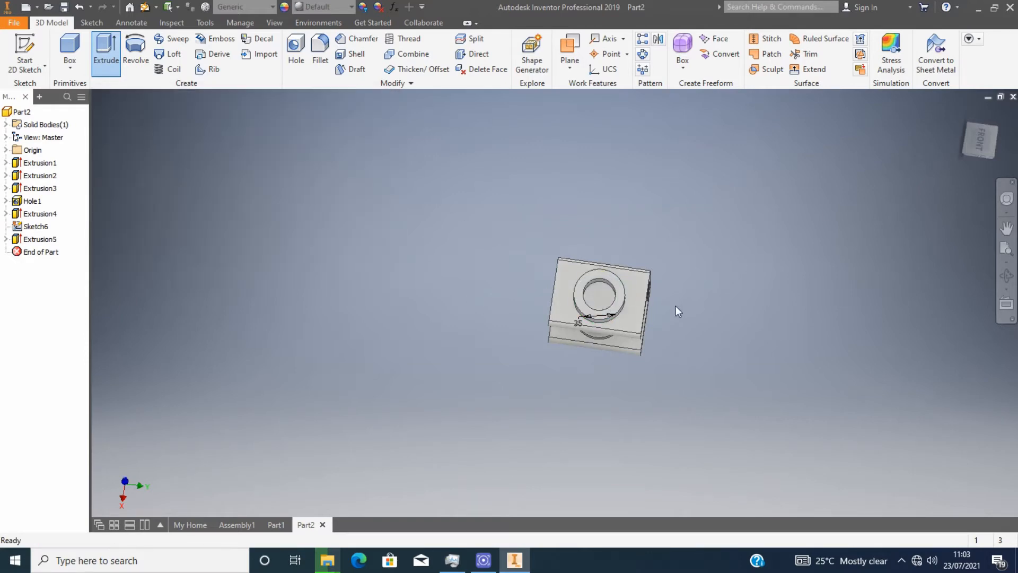
Step: Edit the new ring boss's extrusion so it extends 10 mm outward and 20 mm inward
{"action": "left_click_drag", "start_coordinate": [980, 140], "coordinate": [933, 148]}
{"action": "double_click", "coordinate": [41, 239]}
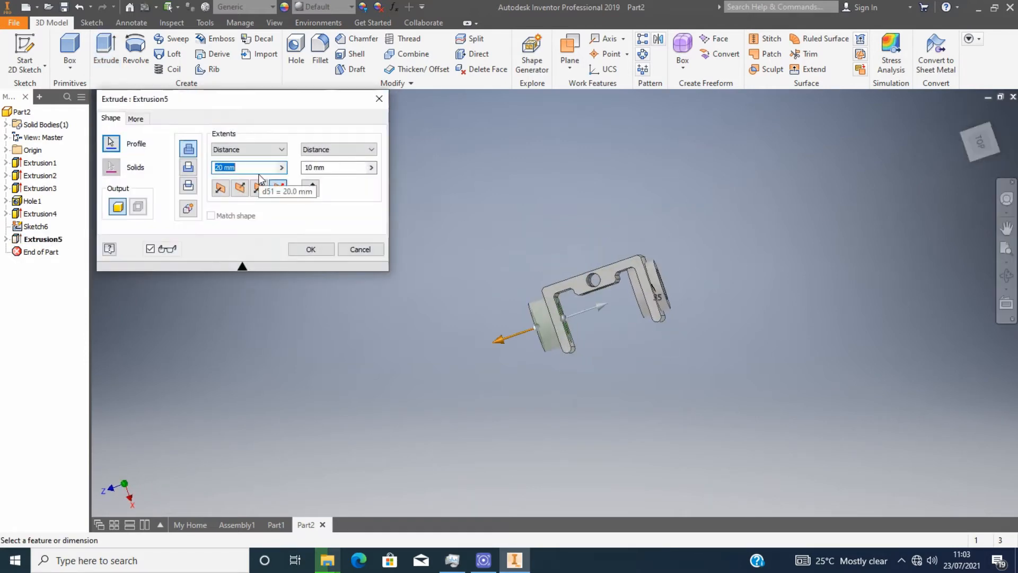
{"action": "scroll", "coordinate": [591, 329], "scroll_direction": "down", "scroll_amount": 4}
{"action": "scroll", "coordinate": [591, 329], "scroll_direction": "up", "scroll_amount": 4}
{"action": "scroll", "coordinate": [565, 322], "scroll_direction": "down", "scroll_amount": 6}
{"action": "middle_click_drag", "start_coordinate": [513, 275], "coordinate": [445, 260], "text": "shift"}
{"action": "scroll", "coordinate": [467, 260], "scroll_direction": "down", "scroll_amount": 2}
{"action": "scroll", "coordinate": [451, 231], "scroll_direction": "down", "scroll_amount": 6}
{"action": "scroll", "coordinate": [452, 231], "scroll_direction": "up", "scroll_amount": 2}
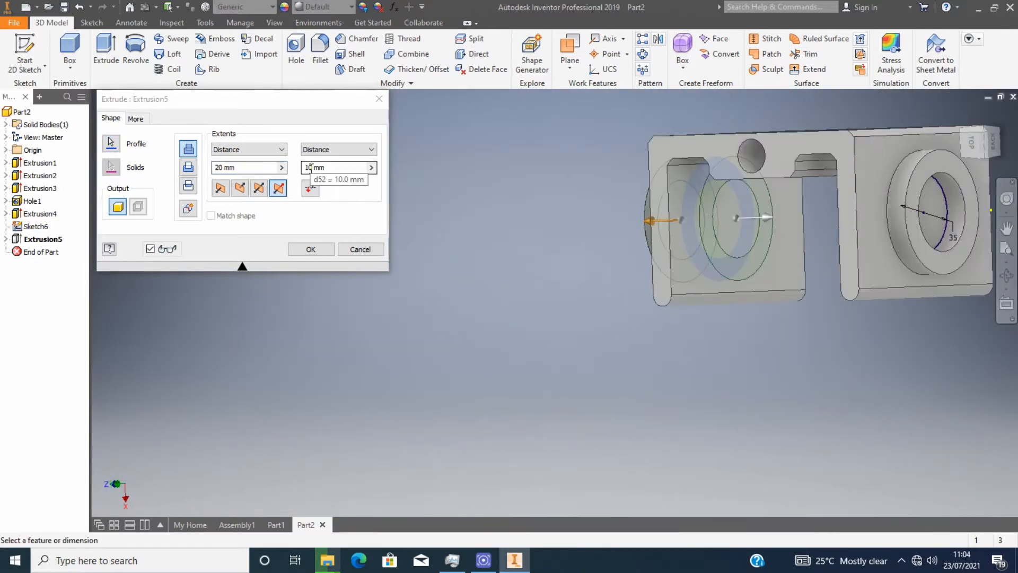
{"action": "left_click_drag", "start_coordinate": [225, 168], "coordinate": [176, 174]}
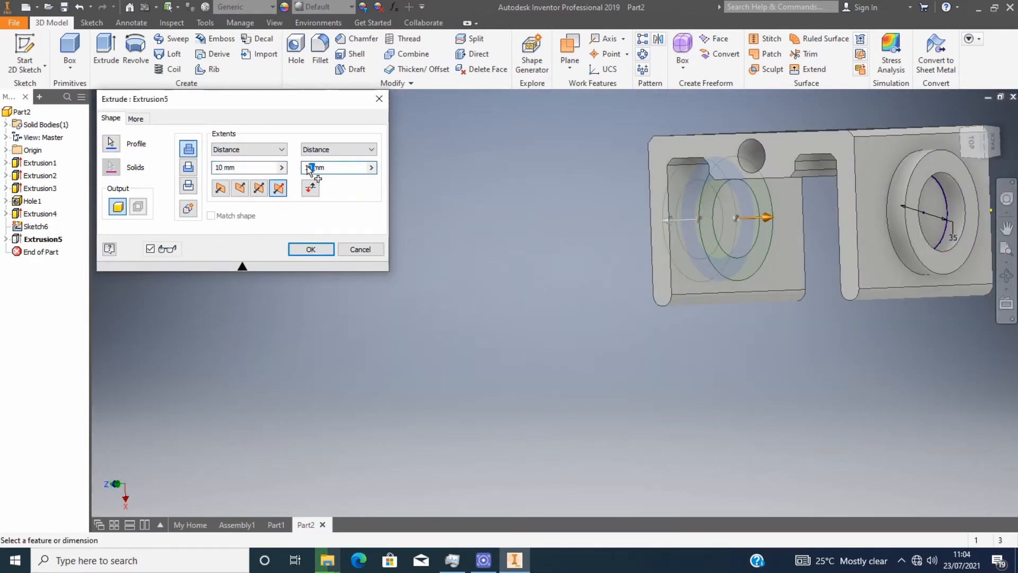
{"action": "left_click_drag", "start_coordinate": [307, 167], "coordinate": [301, 168]}
{"action": "type", "text": "20"}
{"action": "left_click", "coordinate": [317, 248]}
Step: Make a simple through-all hole at the centre of the new ring boss
{"action": "left_click_drag", "start_coordinate": [974, 141], "coordinate": [625, 262]}
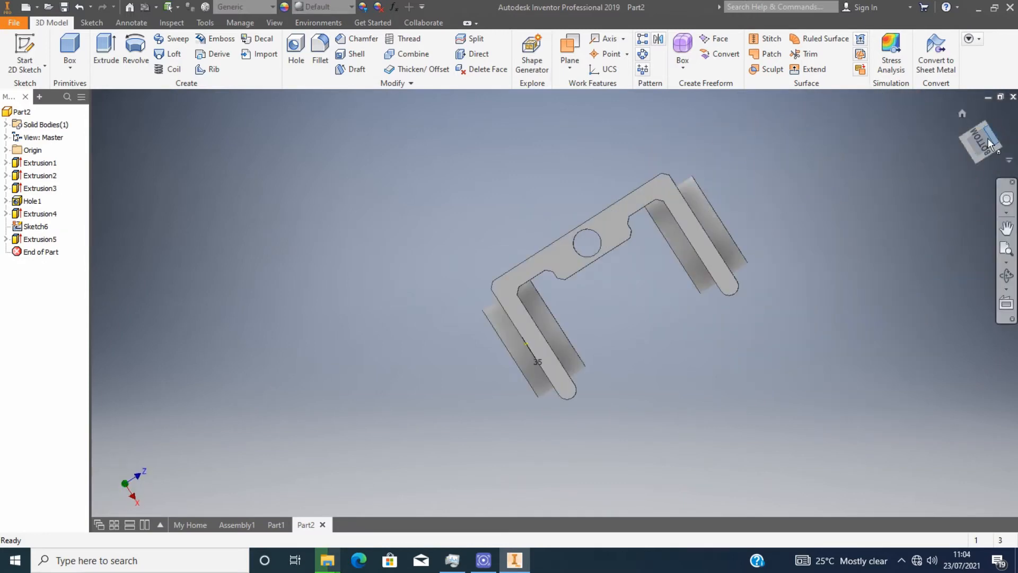
{"action": "left_click_drag", "start_coordinate": [987, 142], "coordinate": [965, 159]}
{"action": "key", "text": "h"}
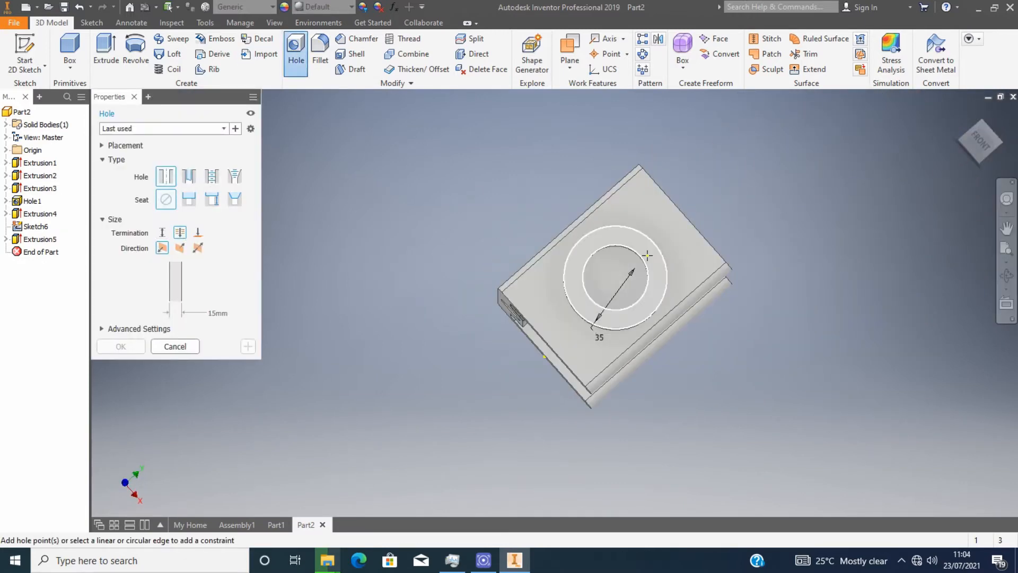
{"action": "scroll", "coordinate": [546, 329], "scroll_direction": "up", "scroll_amount": 5}
{"action": "left_click", "coordinate": [555, 331]}
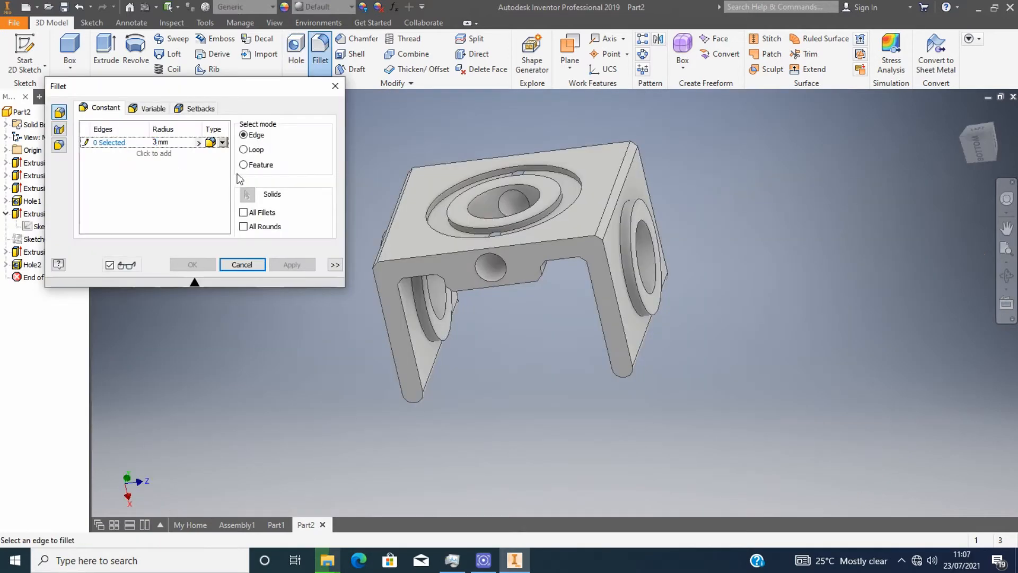
{"action": "left_click", "coordinate": [631, 235]}
{"action": "scroll", "coordinate": [637, 273], "scroll_direction": "down", "scroll_amount": 5}
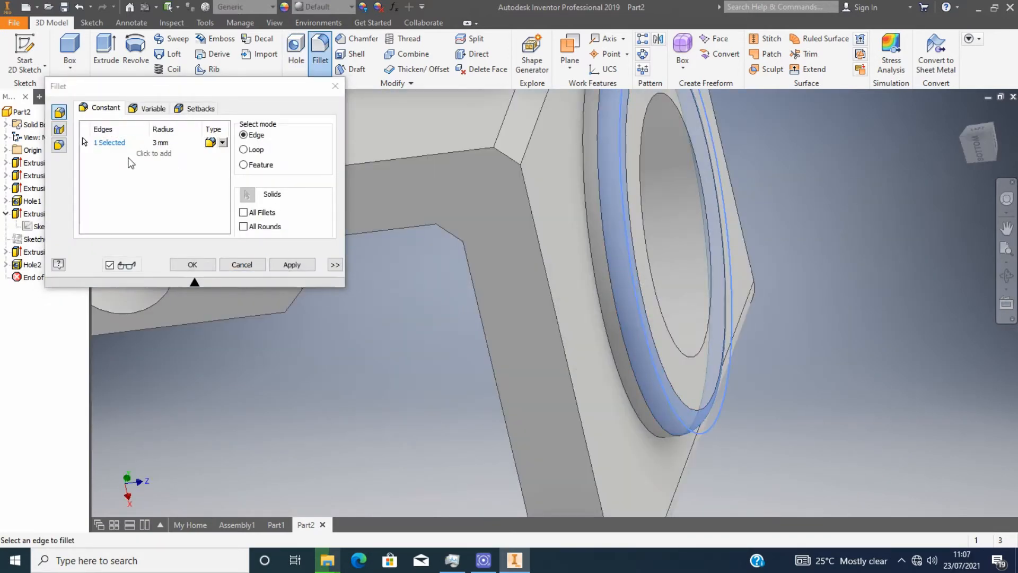
{"action": "left_click", "coordinate": [145, 108]}
{"action": "left_click", "coordinate": [103, 108]}
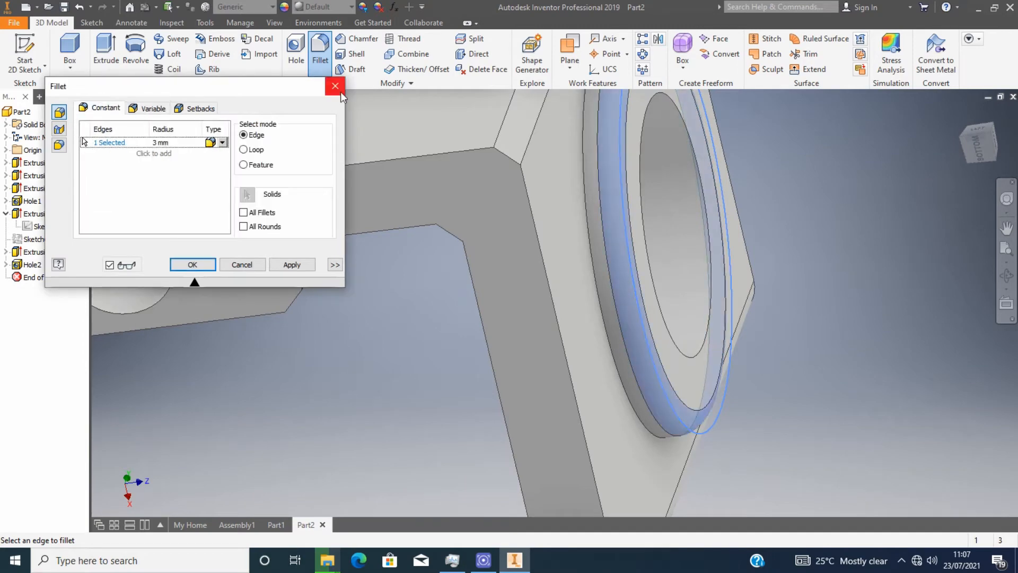
{"action": "left_click", "coordinate": [337, 87]}
{"action": "scroll", "coordinate": [726, 285], "scroll_direction": "up", "scroll_amount": 5}
Step: Start a 3 mm equal-distance chamfer and select the outer circular edges of the ring boss on both sides of one leg
{"action": "left_click", "coordinate": [356, 39]}
{"action": "left_click", "coordinate": [258, 158]}
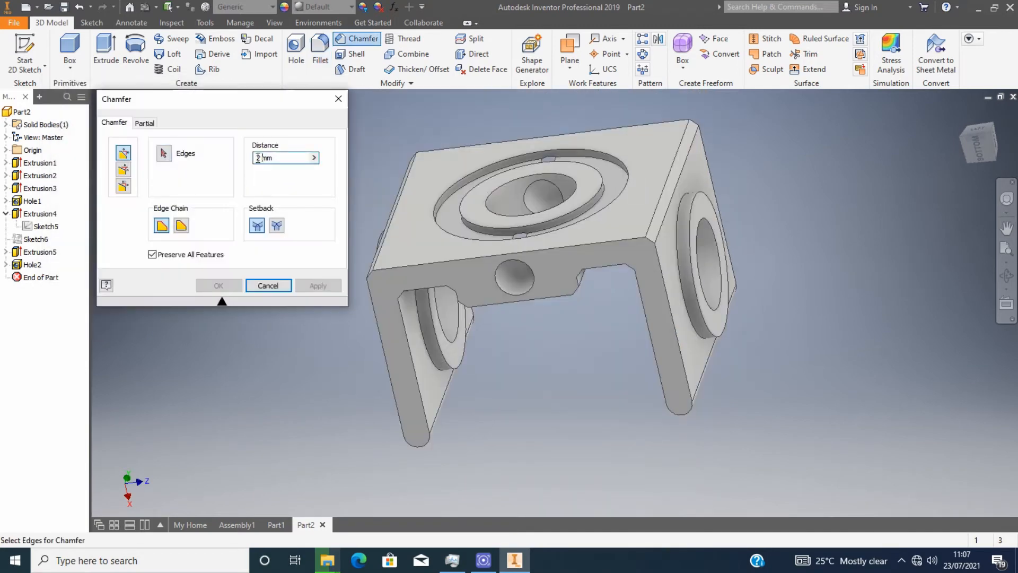
{"action": "left_click", "coordinate": [693, 265]}
{"action": "scroll", "coordinate": [710, 323], "scroll_direction": "down", "scroll_amount": 3}
{"action": "middle_click_drag", "start_coordinate": [448, 244], "coordinate": [430, 467], "text": "shift"}
{"action": "left_click", "coordinate": [429, 471]}
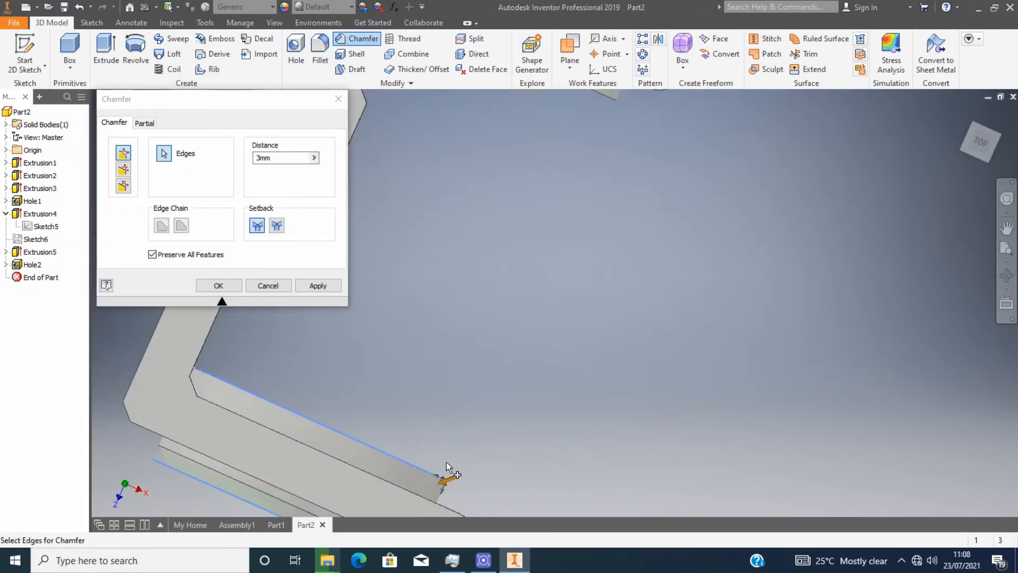
{"action": "middle_click_drag", "start_coordinate": [289, 400], "coordinate": [276, 450], "text": "shift"}
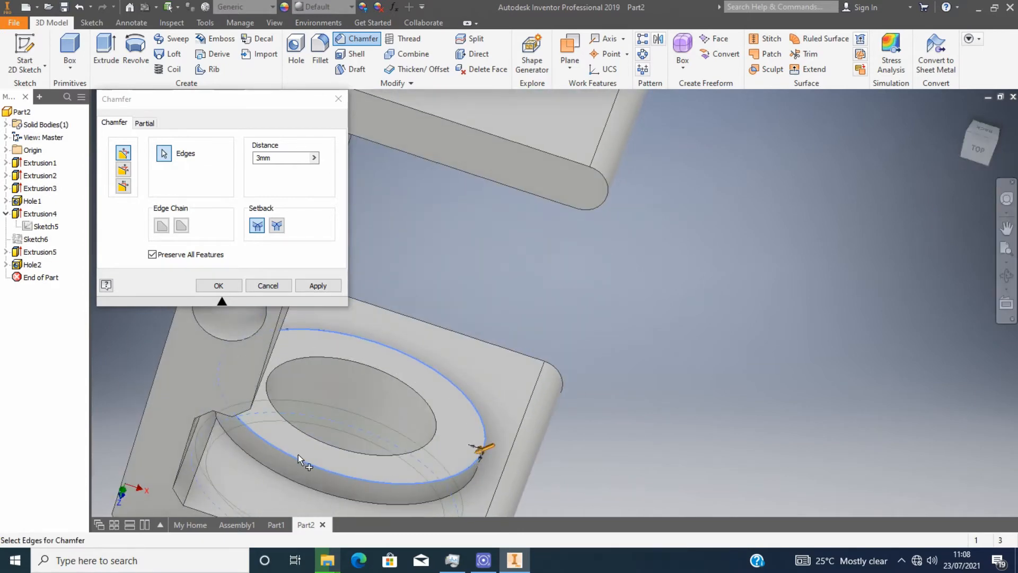
{"action": "left_click_drag", "start_coordinate": [980, 142], "coordinate": [940, 159]}
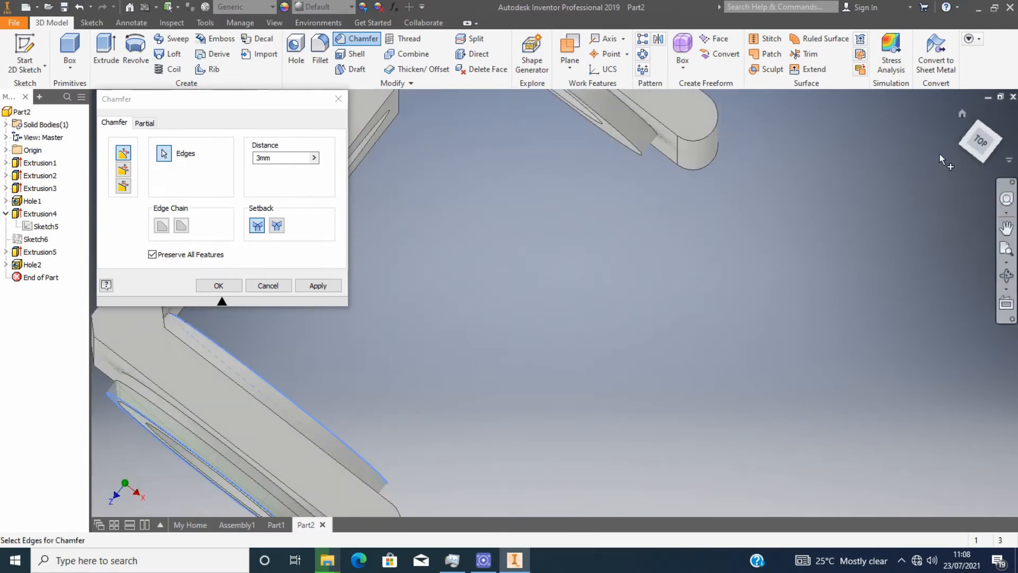
Step: Add the outer circular edge of the other leg's ring boss to the 3 mm chamfer and apply it
{"action": "scroll", "coordinate": [643, 154], "scroll_direction": "down", "scroll_amount": 5}
{"action": "left_click", "coordinate": [657, 150]}
{"action": "scroll", "coordinate": [639, 240], "scroll_direction": "up", "scroll_amount": 4}
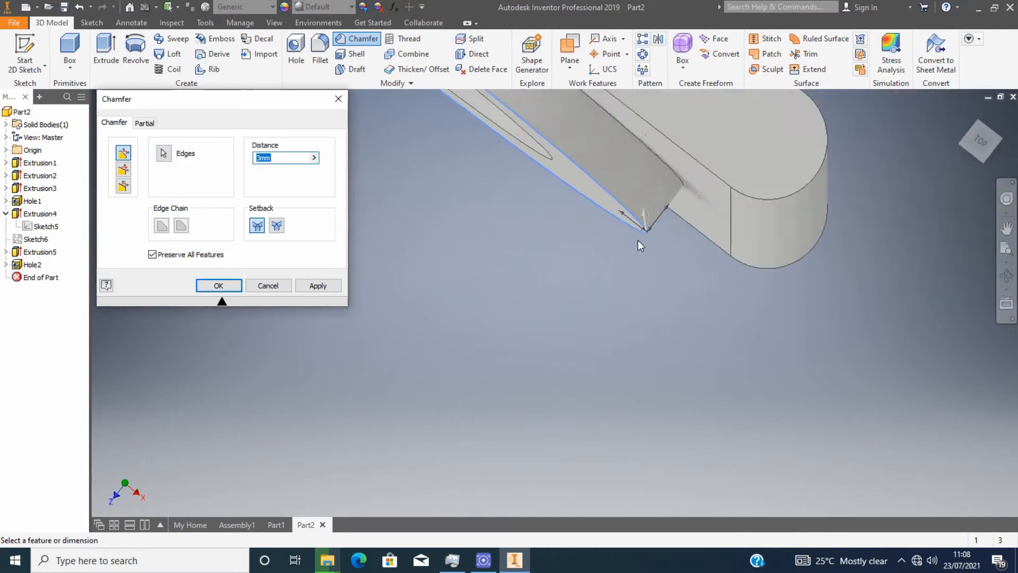
{"action": "left_click", "coordinate": [277, 227]}
{"action": "scroll", "coordinate": [614, 207], "scroll_direction": "up", "scroll_amount": 5}
{"action": "scroll", "coordinate": [616, 198], "scroll_direction": "down", "scroll_amount": 4}
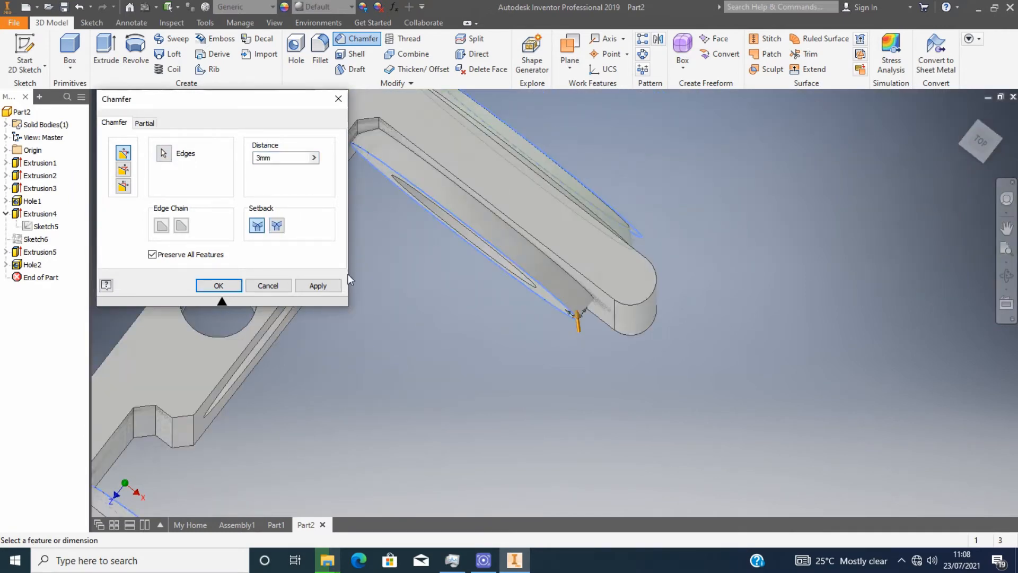
{"action": "scroll", "coordinate": [712, 304], "scroll_direction": "up", "scroll_amount": 3}
{"action": "left_click", "coordinate": [218, 285]}
{"action": "scroll", "coordinate": [406, 199], "scroll_direction": "down", "scroll_amount": 5}
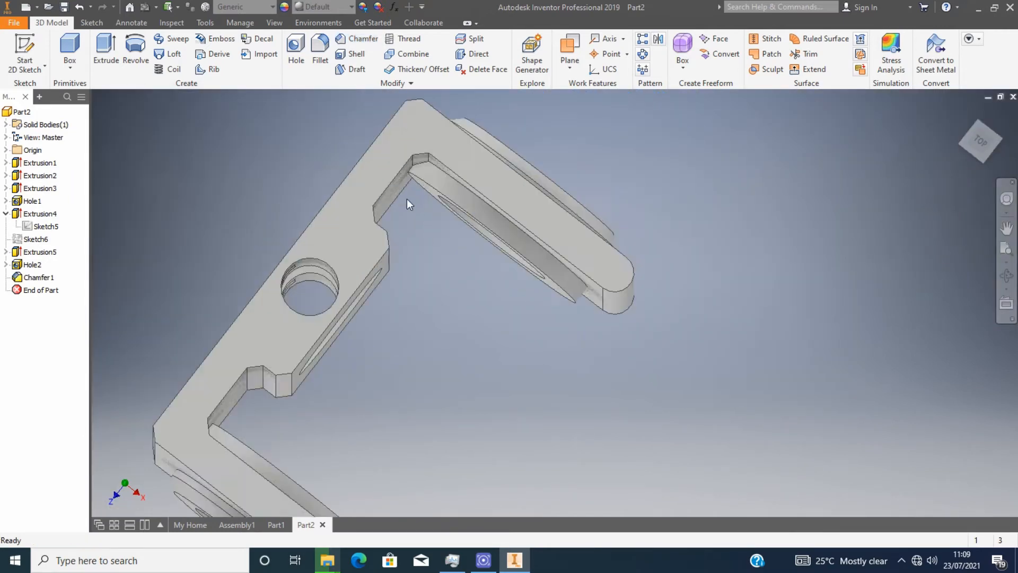
{"action": "scroll", "coordinate": [313, 345], "scroll_direction": "up", "scroll_amount": 4}
{"action": "middle_click_drag", "start_coordinate": [314, 346], "coordinate": [297, 360], "text": "shift"}
{"action": "left_click", "coordinate": [362, 41]}
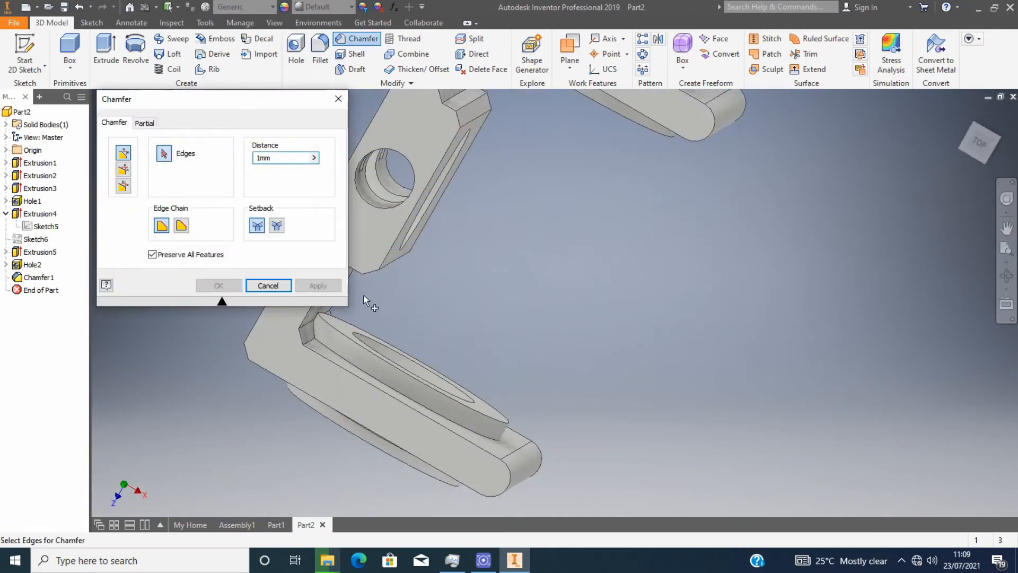
{"action": "left_click", "coordinate": [448, 396]}
{"action": "scroll", "coordinate": [448, 396], "scroll_direction": "down", "scroll_amount": 2}
{"action": "left_click_drag", "start_coordinate": [262, 157], "coordinate": [231, 155]}
{"action": "type", "text": "2"}
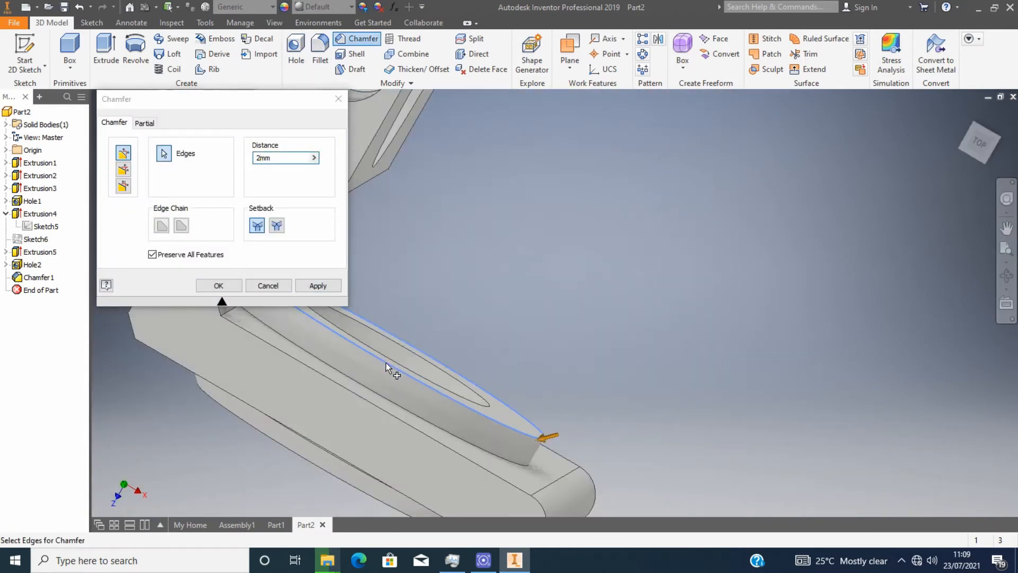
{"action": "scroll", "coordinate": [482, 420], "scroll_direction": "down", "scroll_amount": 1}
{"action": "scroll", "coordinate": [543, 377], "scroll_direction": "up", "scroll_amount": 2}
{"action": "left_click", "coordinate": [267, 286]}
{"action": "middle_click_drag", "start_coordinate": [603, 157], "coordinate": [536, 251]}
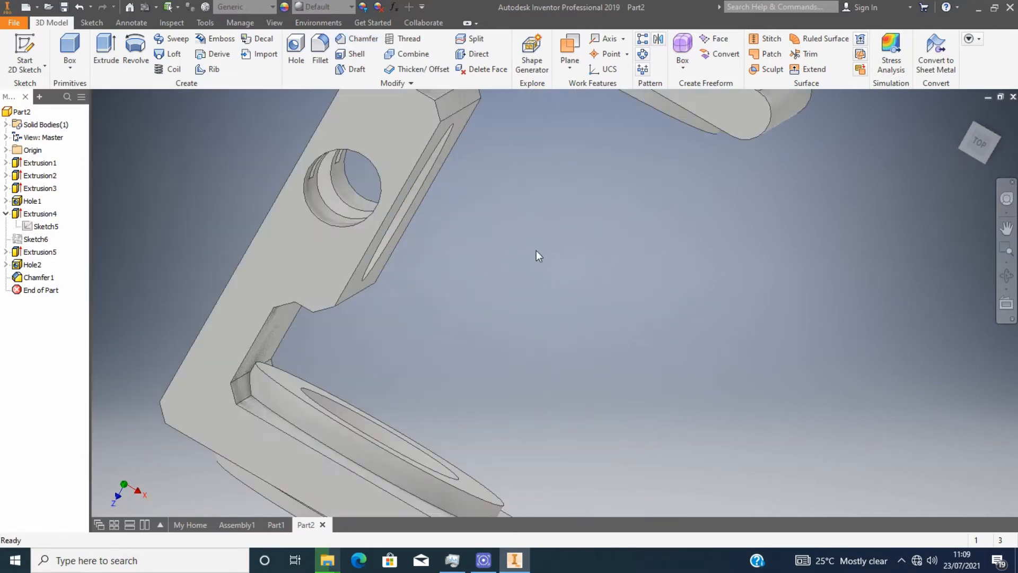
{"action": "scroll", "coordinate": [252, 419], "scroll_direction": "down", "scroll_amount": 4}
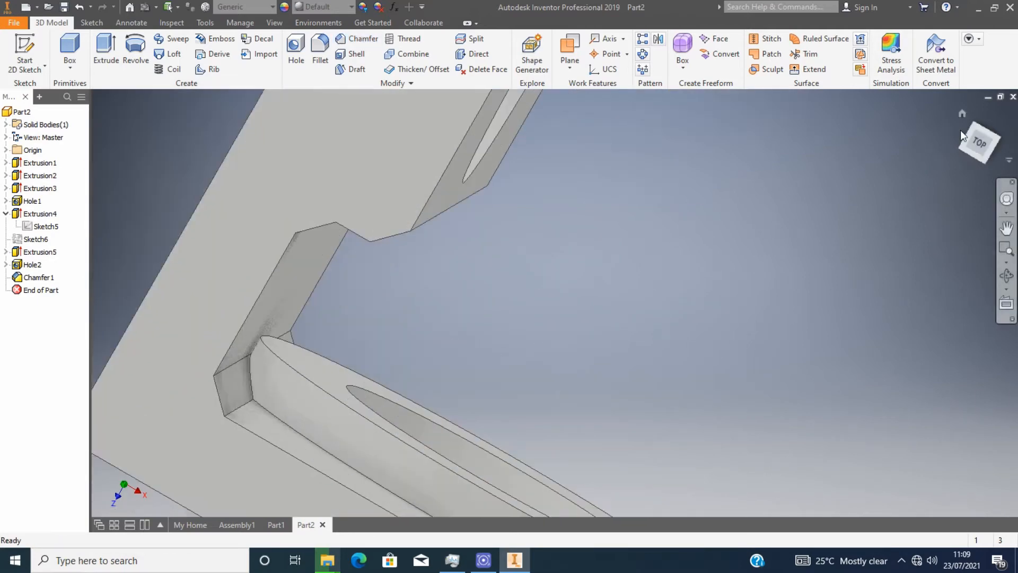
Step: Open the sketch of the new ring boss extrusion for editing and view its circles face on
{"action": "scroll", "coordinate": [869, 193], "scroll_direction": "up", "scroll_amount": 4}
{"action": "left_click", "coordinate": [6, 252]}
{"action": "double_click", "coordinate": [47, 264]}
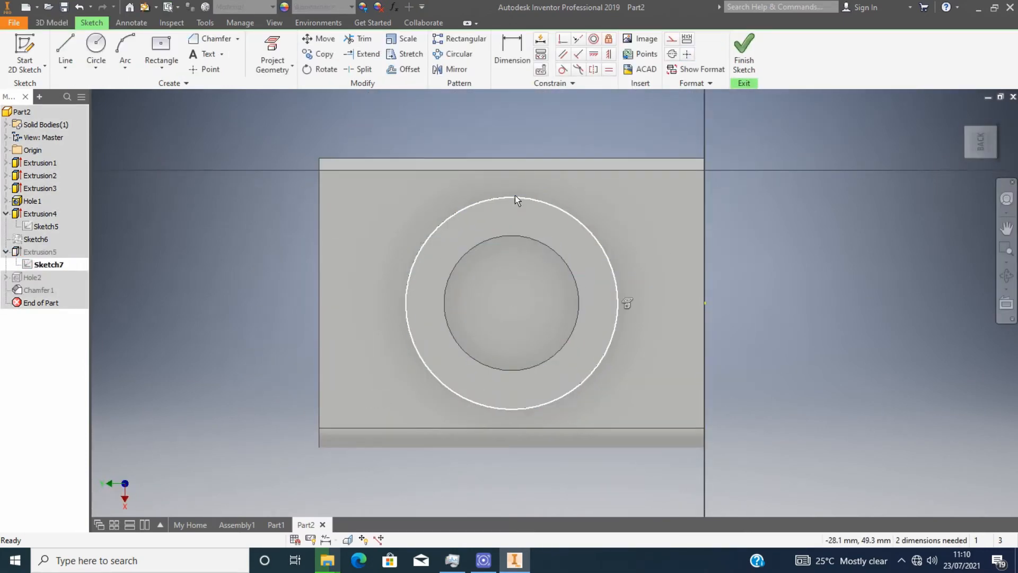
{"action": "scroll", "coordinate": [521, 251], "scroll_direction": "up", "scroll_amount": 2}
{"action": "middle_click_drag", "start_coordinate": [517, 280], "coordinate": [371, 376], "text": "shift"}
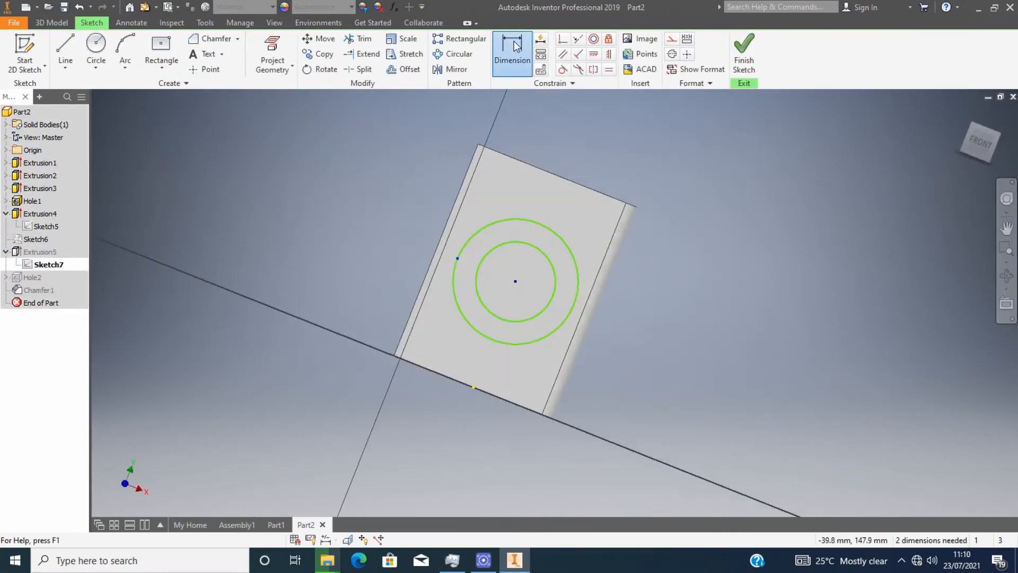
{"action": "left_click", "coordinate": [573, 238]}
{"action": "key", "text": "Return"}
{"action": "scroll", "coordinate": [588, 217], "scroll_direction": "down", "scroll_amount": 2}
{"action": "left_click", "coordinate": [639, 259]}
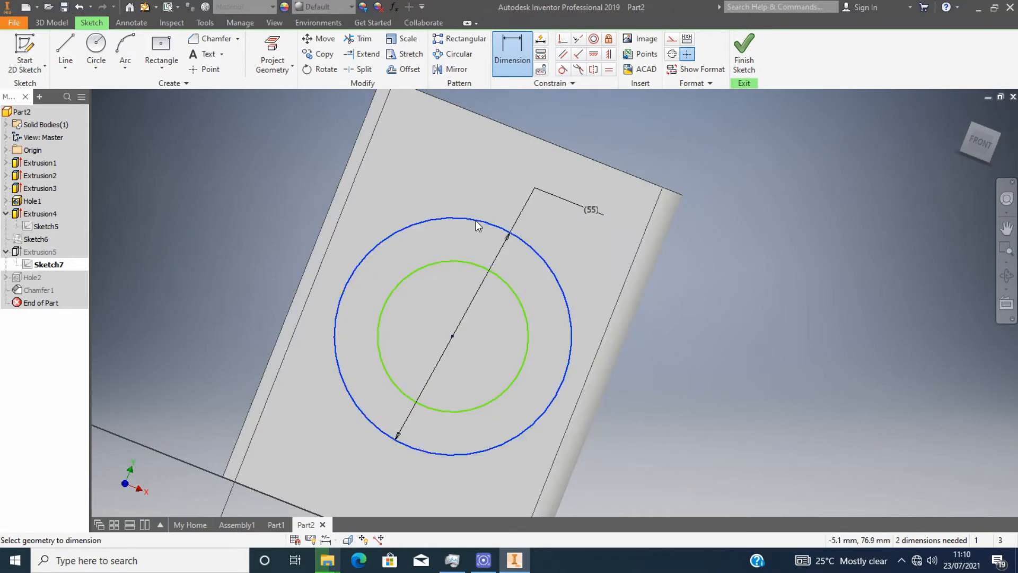
{"action": "key", "text": "Escape"}
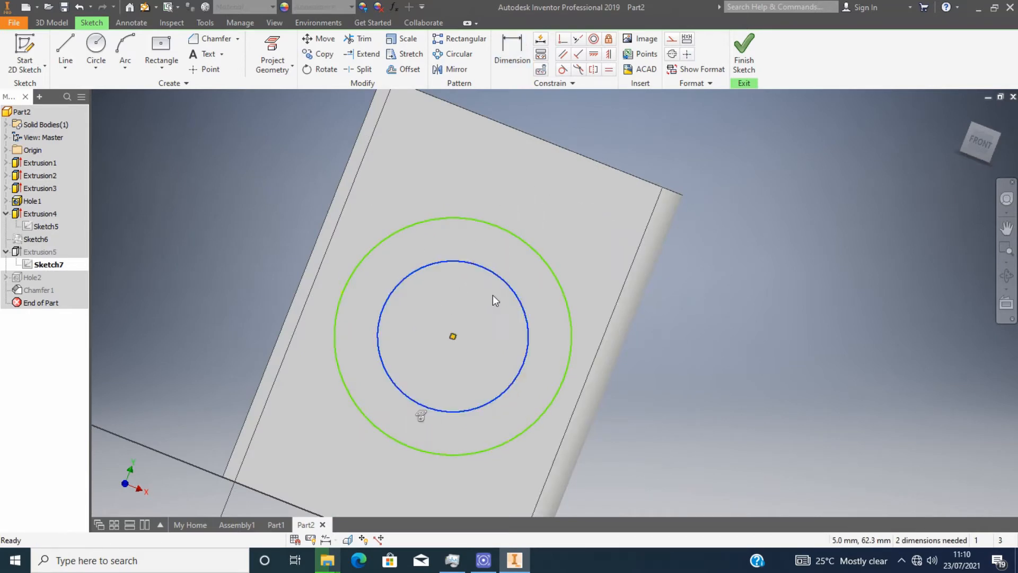
Step: Add a driven diameter dimension to the outer circle of the ring boss sketch and finish the sketch
{"action": "left_click", "coordinate": [499, 227]}
{"action": "left_click", "coordinate": [511, 53]}
{"action": "left_click", "coordinate": [582, 230]}
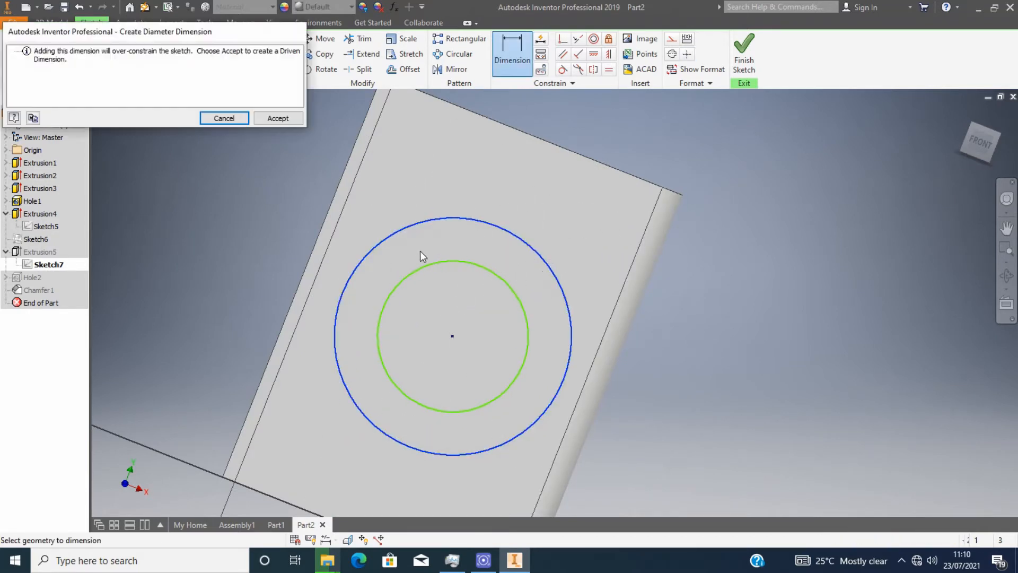
{"action": "left_click", "coordinate": [267, 120]}
{"action": "left_click", "coordinate": [463, 295]}
{"action": "left_click_drag", "start_coordinate": [990, 148], "coordinate": [976, 202]}
{"action": "left_click", "coordinate": [744, 53]}
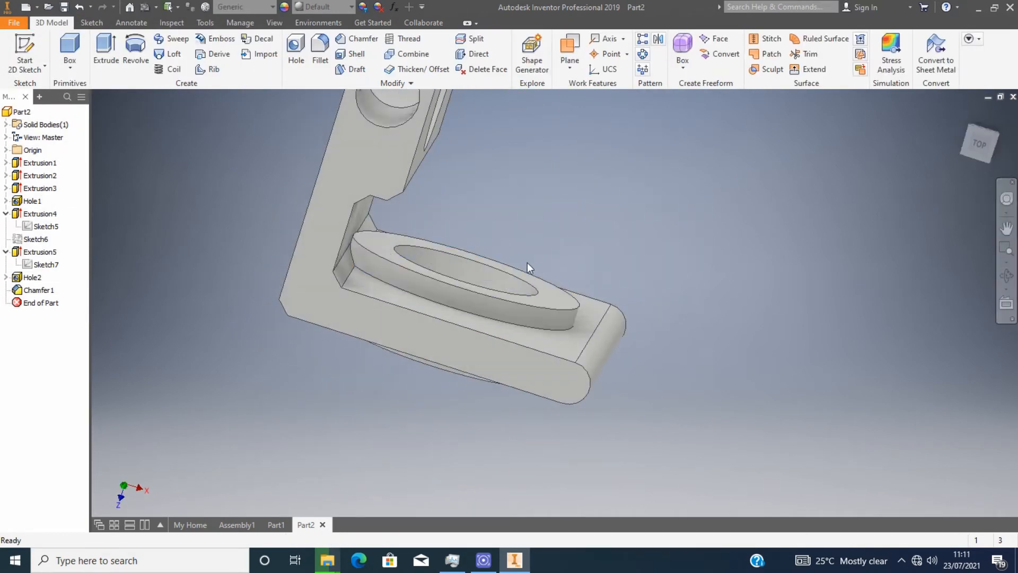
Step: Inspect the ring boss sketch's circles and dimension and the third extrusion's sketch, closing each one
{"action": "mouse_move", "coordinate": [981, 139]}
{"action": "left_mouse_down"}
{"action": "mouse_move", "coordinate": [985, 111]}
{"action": "mouse_move", "coordinate": [980, 148]}
{"action": "mouse_move", "coordinate": [976, 133]}
{"action": "left_mouse_up"}
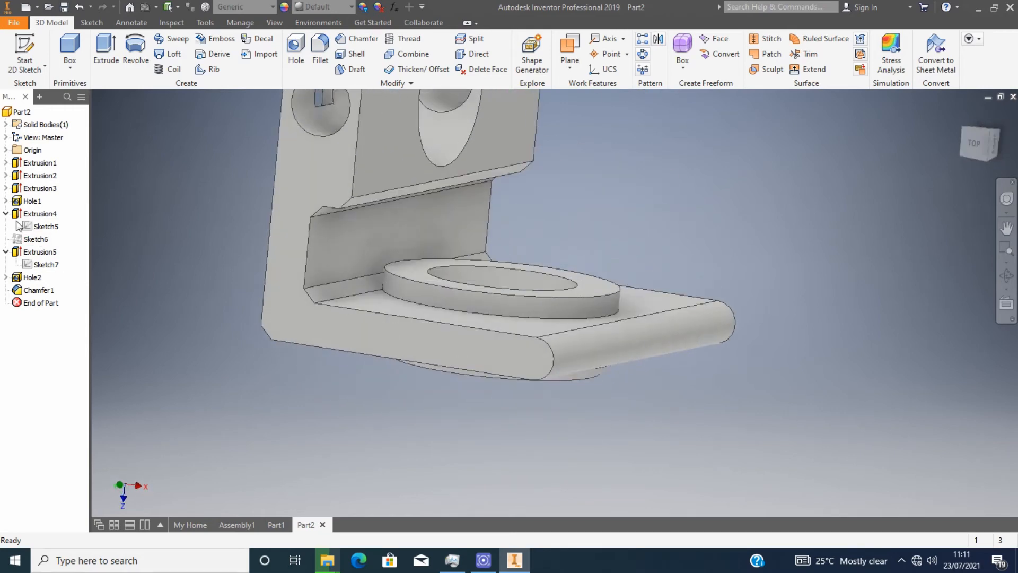
{"action": "double_click", "coordinate": [46, 264]}
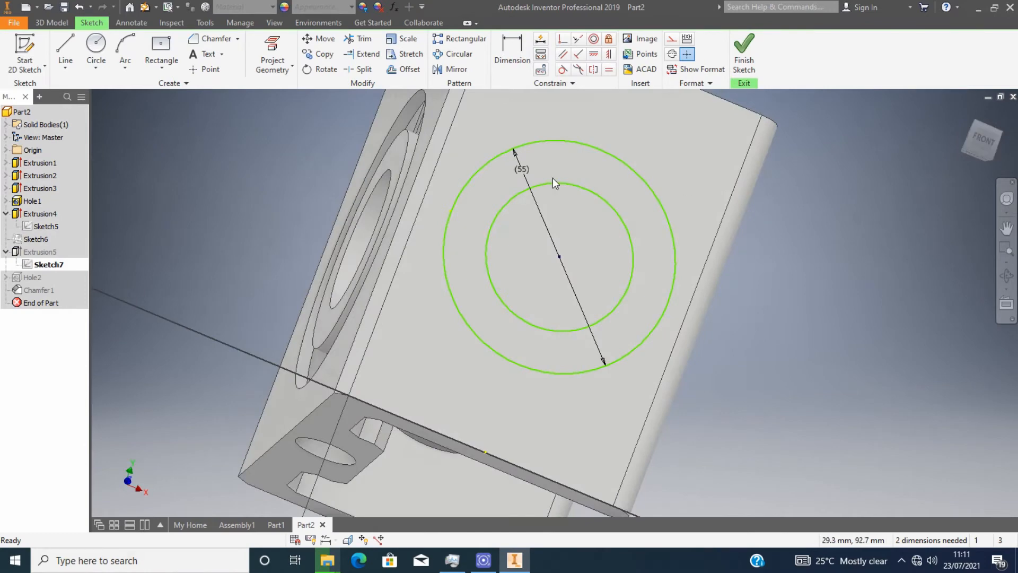
{"action": "double_click", "coordinate": [552, 177]}
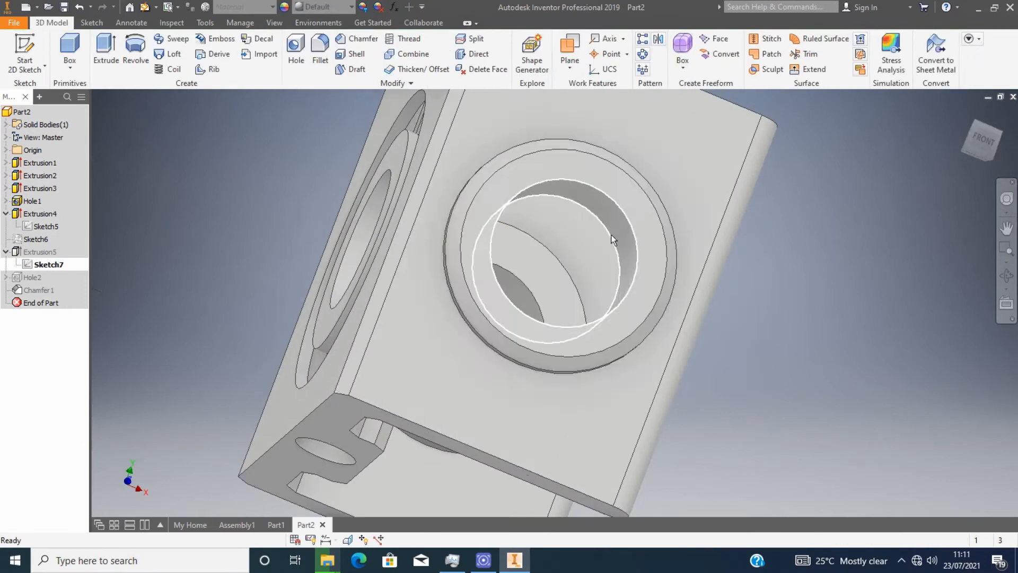
{"action": "left_click", "coordinate": [995, 147]}
{"action": "left_click_drag", "start_coordinate": [995, 142], "coordinate": [974, 175]}
{"action": "left_click", "coordinate": [6, 188]}
{"action": "double_click", "coordinate": [46, 200]}
{"action": "left_click_drag", "start_coordinate": [995, 143], "coordinate": [965, 159]}
{"action": "left_click", "coordinate": [743, 53]}
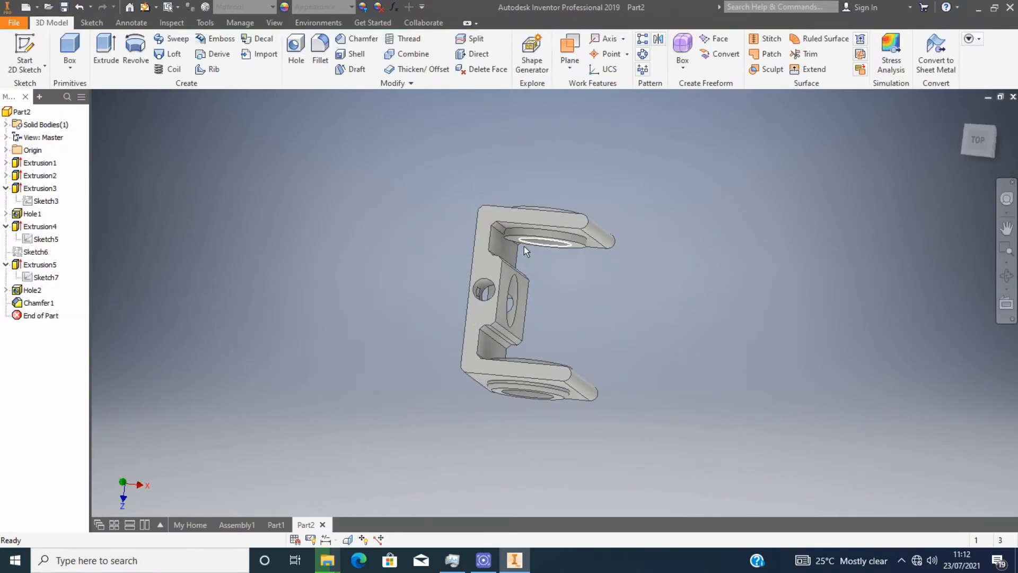
Step: Open the base profile sketch and delete the horizontal 3 mm chamfer dimension at the upper inner corner
{"action": "scroll", "coordinate": [562, 218], "scroll_direction": "down", "scroll_amount": 3}
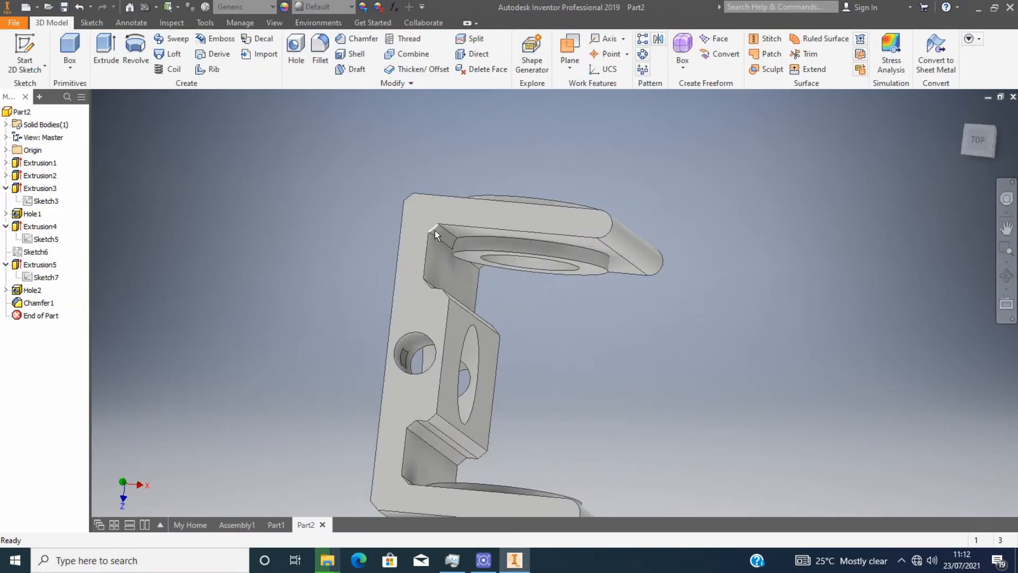
{"action": "scroll", "coordinate": [434, 148], "scroll_direction": "down", "scroll_amount": 1}
{"action": "double_click", "coordinate": [45, 177]}
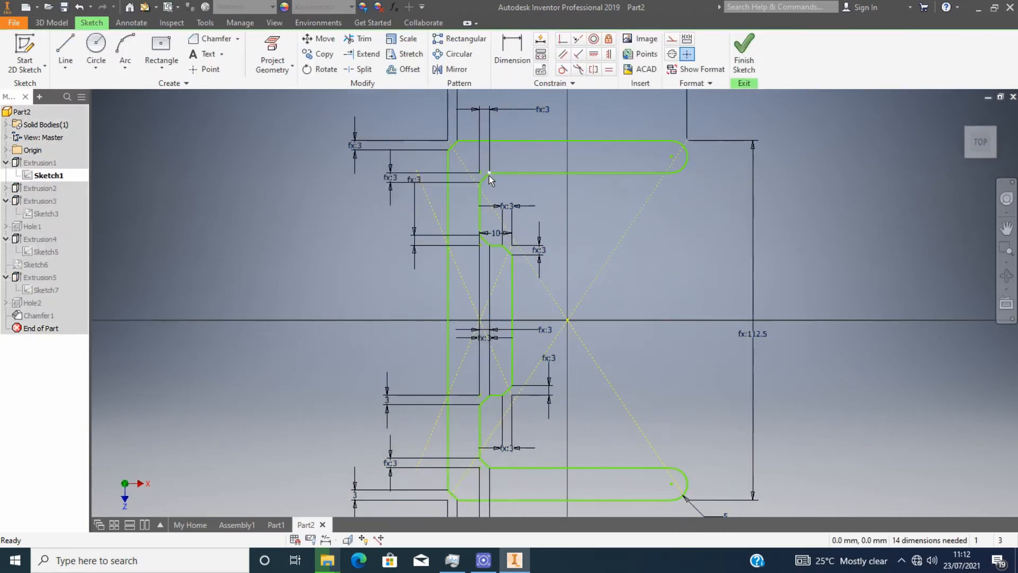
{"action": "double_click", "coordinate": [518, 110]}
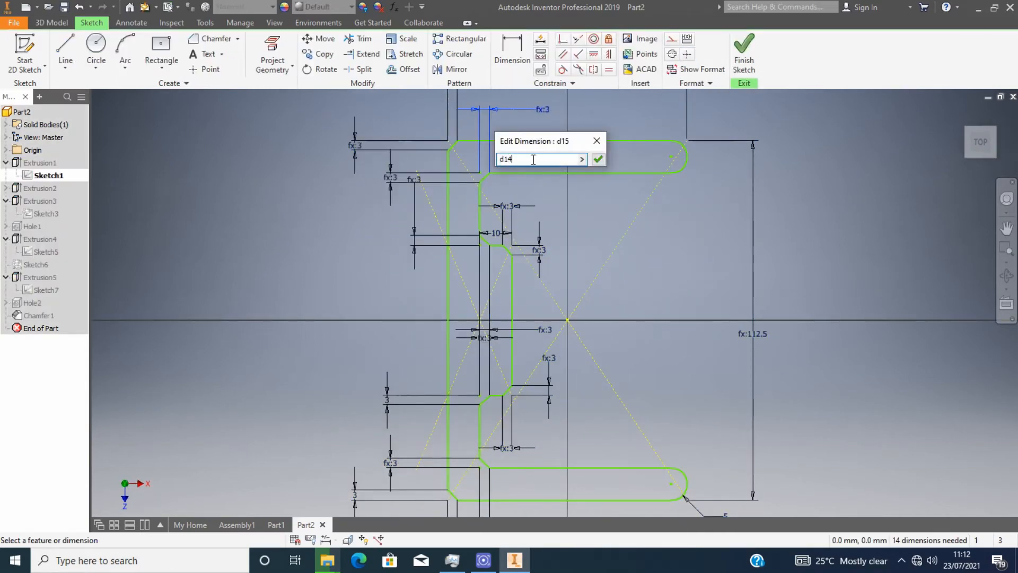
{"action": "key", "text": "Return"}
{"action": "left_click", "coordinate": [606, 184]}
{"action": "left_click", "coordinate": [592, 145]}
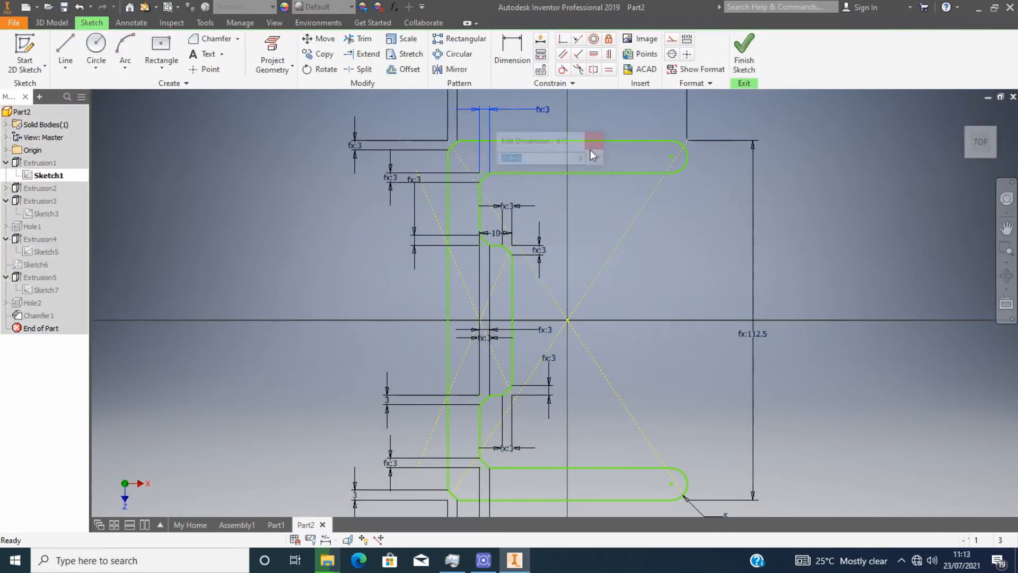
{"action": "scroll", "coordinate": [500, 154], "scroll_direction": "up", "scroll_amount": 2}
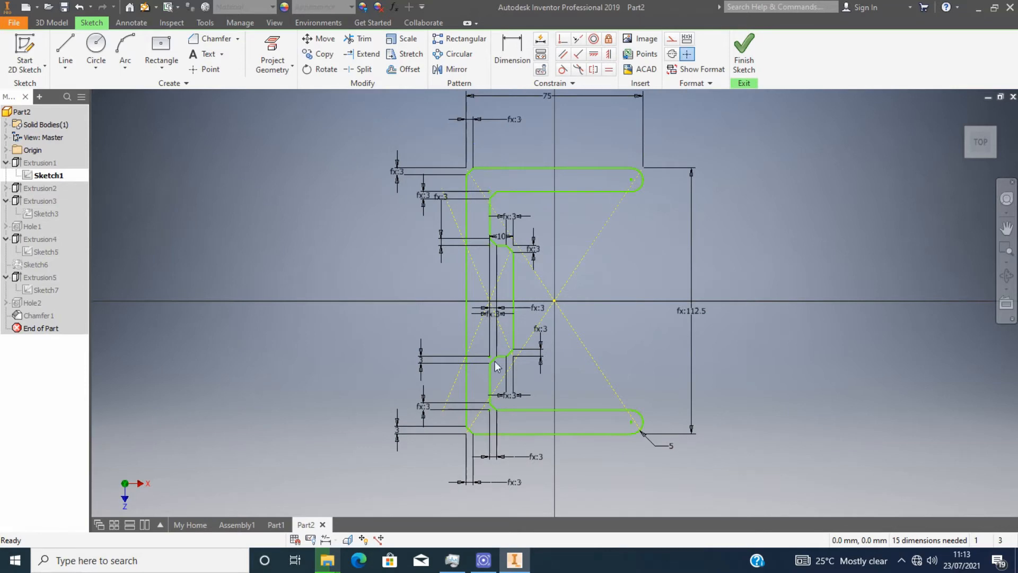
Step: Square off the profile's upper inner corner by deleting its vertical chamfer dimension, extending the vertical edge to the leg, and trimming the chamfer
{"action": "scroll", "coordinate": [493, 192], "scroll_direction": "down", "scroll_amount": 5}
{"action": "left_click", "coordinate": [484, 235]}
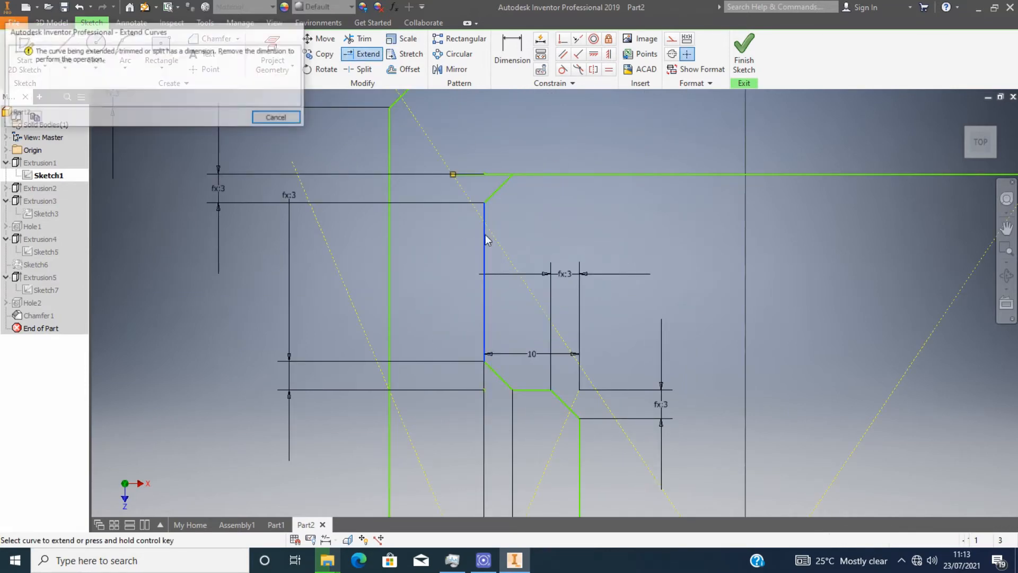
{"action": "left_click", "coordinate": [278, 117]}
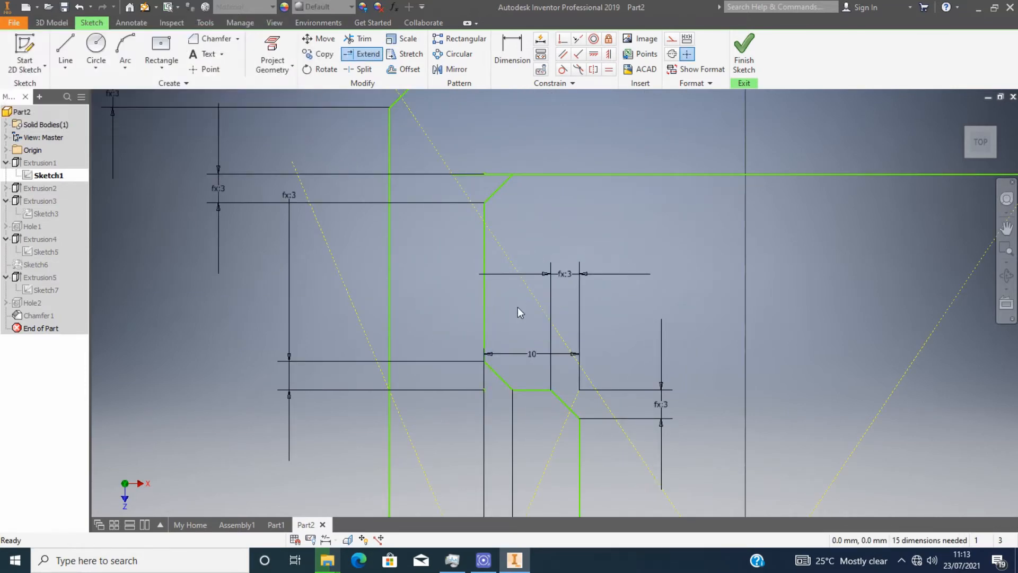
{"action": "scroll", "coordinate": [517, 307], "scroll_direction": "up", "scroll_amount": 2}
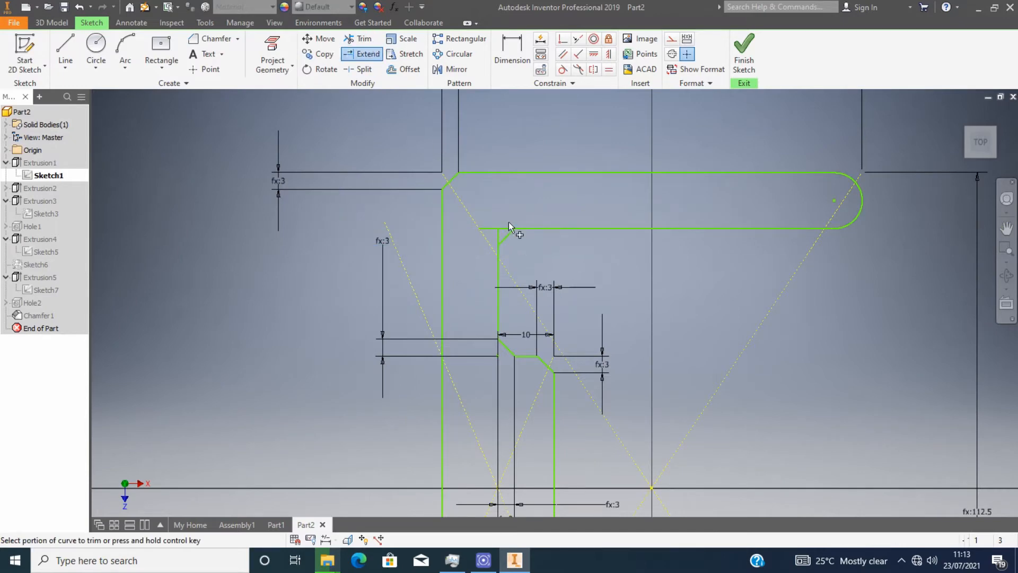
{"action": "scroll", "coordinate": [507, 233], "scroll_direction": "down", "scroll_amount": 3}
Step: Square off the profile's lower inner corner the same way and finish the base sketch
{"action": "scroll", "coordinate": [405, 222], "scroll_direction": "up", "scroll_amount": 10}
{"action": "scroll", "coordinate": [404, 249], "scroll_direction": "down", "scroll_amount": 5}
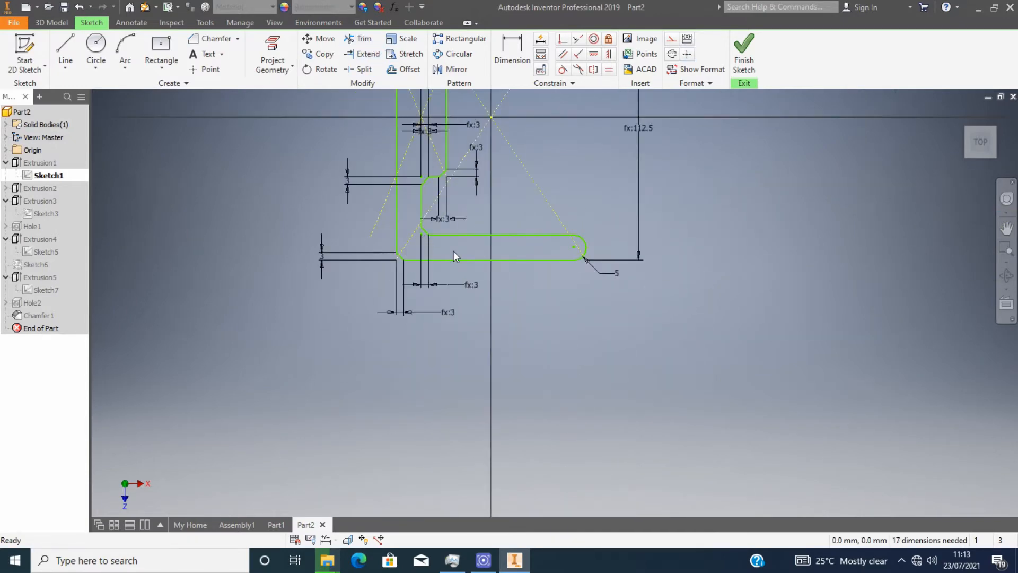
{"action": "scroll", "coordinate": [454, 253], "scroll_direction": "down", "scroll_amount": 3}
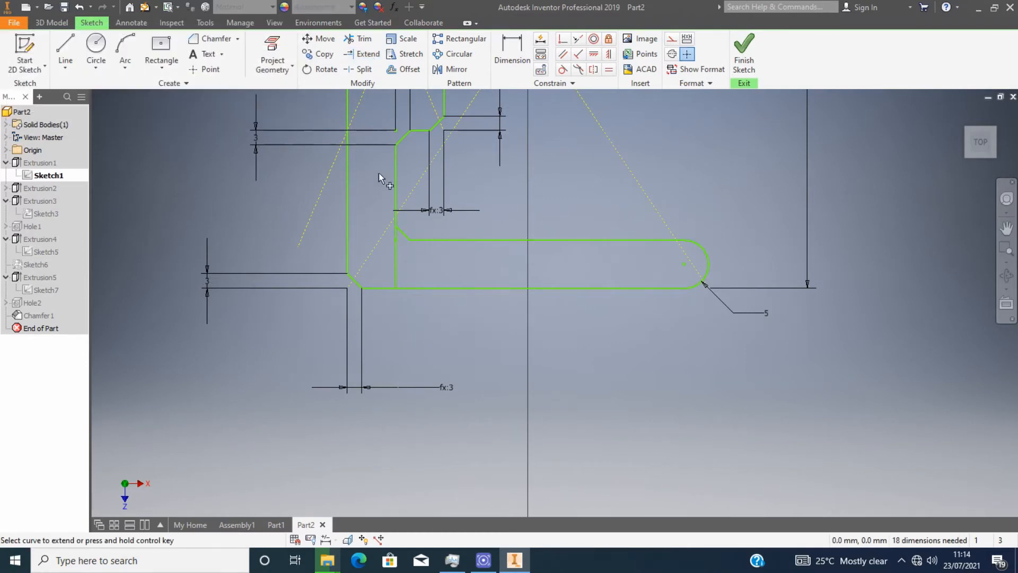
{"action": "scroll", "coordinate": [445, 251], "scroll_direction": "up", "scroll_amount": 7}
{"action": "left_click", "coordinate": [744, 53]}
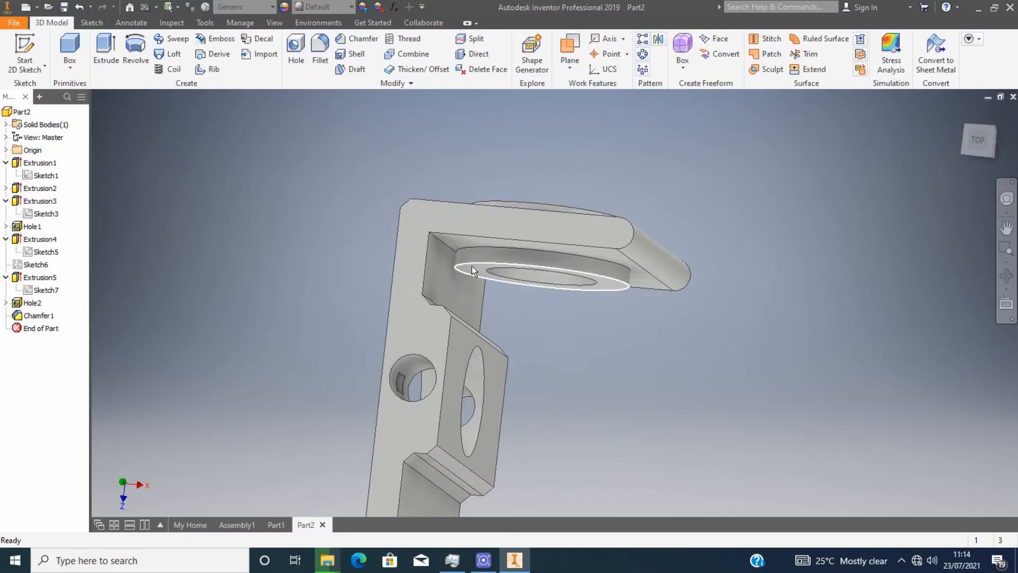
{"action": "left_click", "coordinate": [319, 53]}
{"action": "left_click", "coordinate": [634, 281]}
{"action": "middle_click_drag", "start_coordinate": [634, 282], "coordinate": [511, 205], "text": "shift"}
{"action": "scroll", "coordinate": [511, 205], "scroll_direction": "up", "scroll_amount": 4}
{"action": "scroll", "coordinate": [524, 229], "scroll_direction": "down", "scroll_amount": 5}
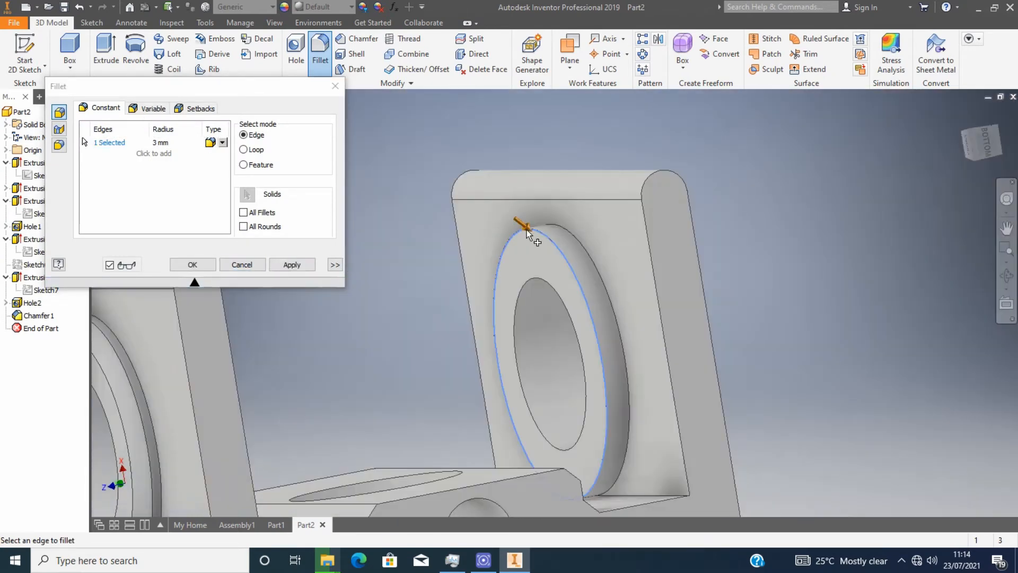
{"action": "left_click", "coordinate": [159, 143]}
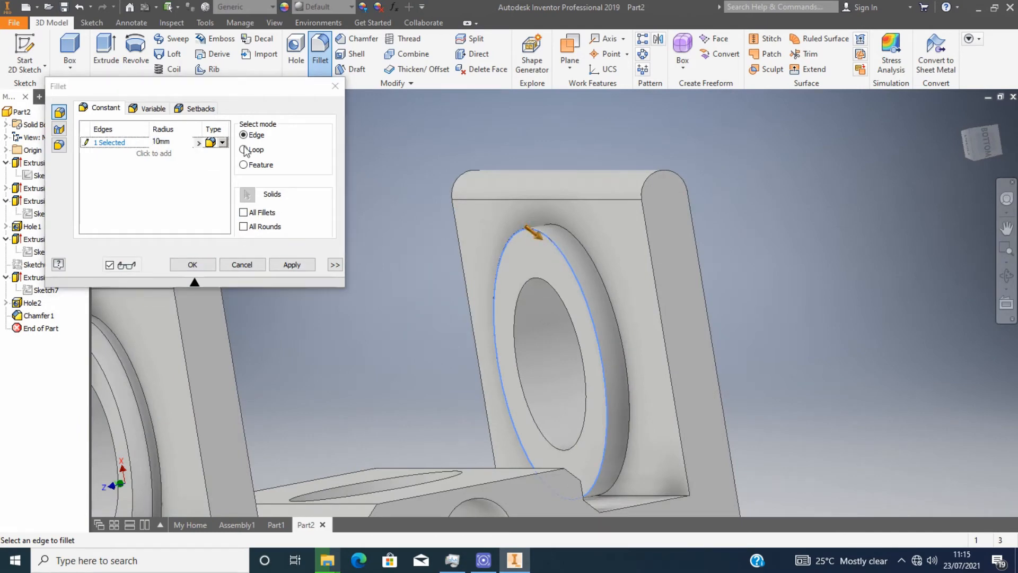
{"action": "double_click", "coordinate": [155, 141]}
{"action": "type", "text": "5"}
{"action": "scroll", "coordinate": [544, 326], "scroll_direction": "up", "scroll_amount": 3}
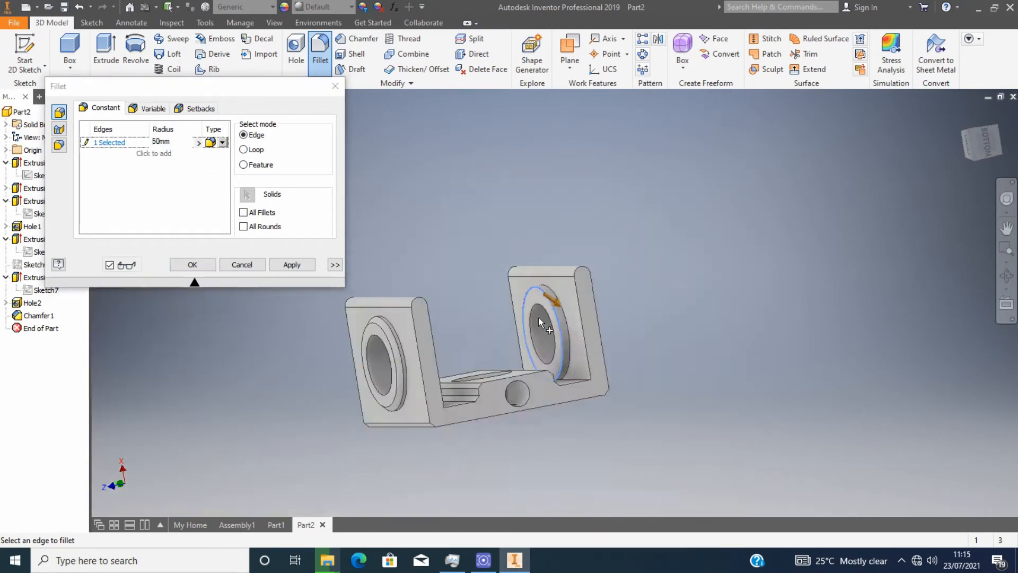
{"action": "scroll", "coordinate": [344, 347], "scroll_direction": "down", "scroll_amount": 3}
{"action": "middle_click_drag", "start_coordinate": [345, 348], "coordinate": [364, 355], "text": "shift"}
{"action": "left_click", "coordinate": [364, 355]}
{"action": "scroll", "coordinate": [374, 372], "scroll_direction": "up", "scroll_amount": 3}
{"action": "left_click", "coordinate": [233, 264]}
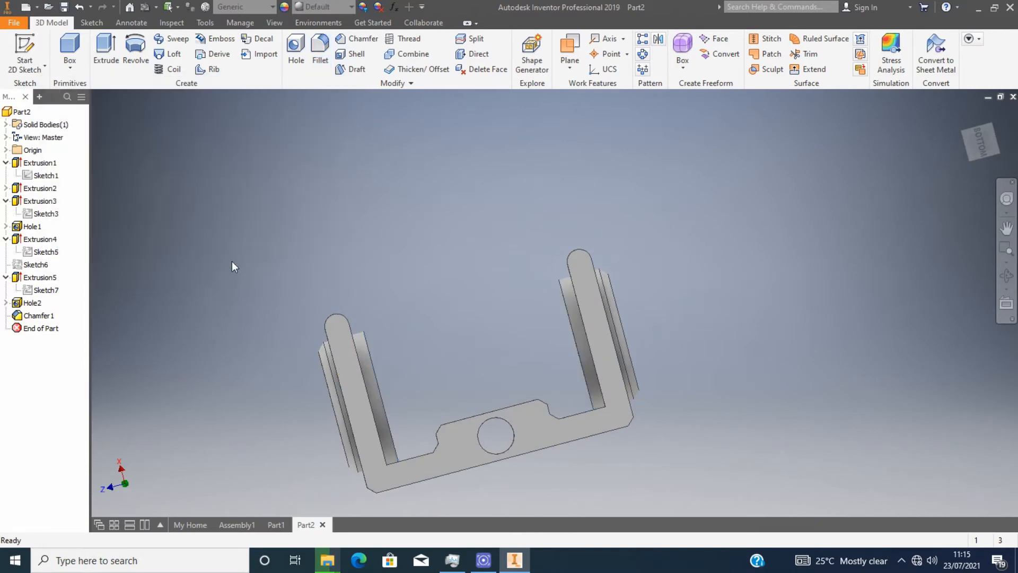
Step: Reopen the ring boss sketch to check its outer diameter dimension, close it, and examine the bracket from several sides
{"action": "middle_click_drag", "start_coordinate": [371, 318], "coordinate": [122, 551], "text": "shift"}
{"action": "double_click", "coordinate": [49, 290]}
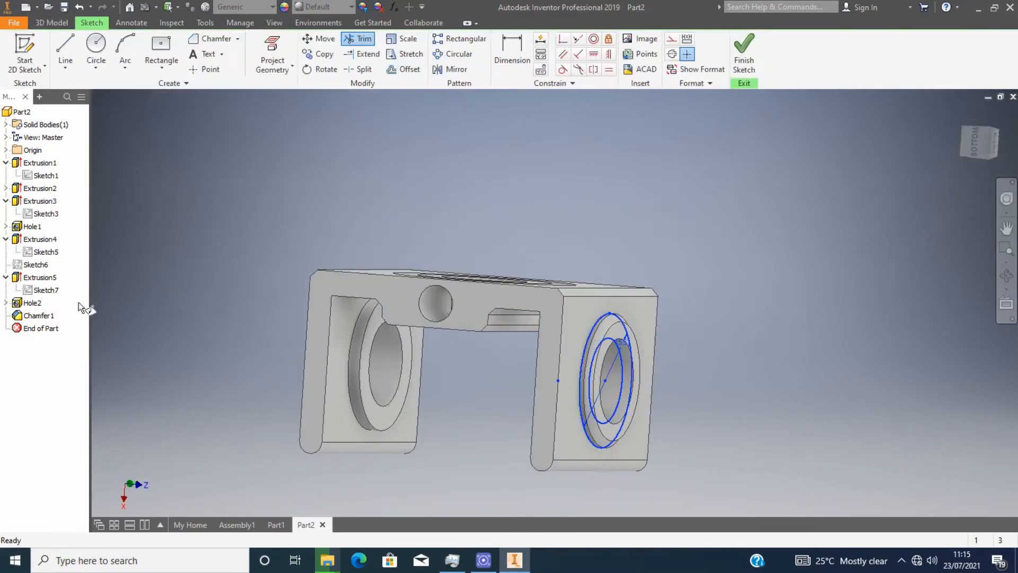
{"action": "double_click", "coordinate": [619, 264]}
{"action": "left_click", "coordinate": [666, 299]}
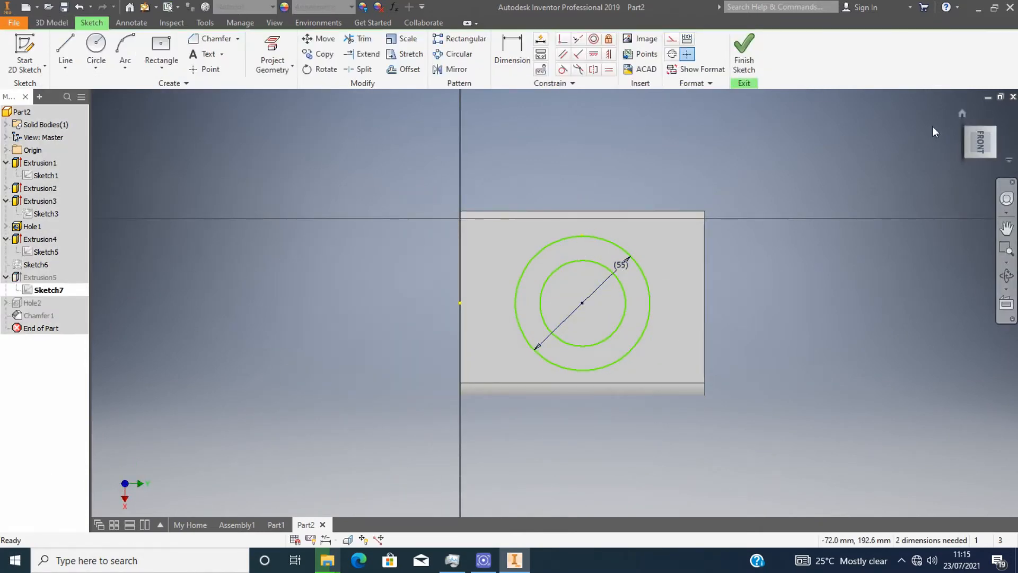
{"action": "left_click", "coordinate": [962, 114]}
{"action": "middle_click_drag", "start_coordinate": [782, 167], "coordinate": [627, 9], "text": "shift"}
{"action": "left_click", "coordinate": [744, 53]}
{"action": "middle_click_drag", "start_coordinate": [932, 179], "coordinate": [795, 318], "text": "shift"}
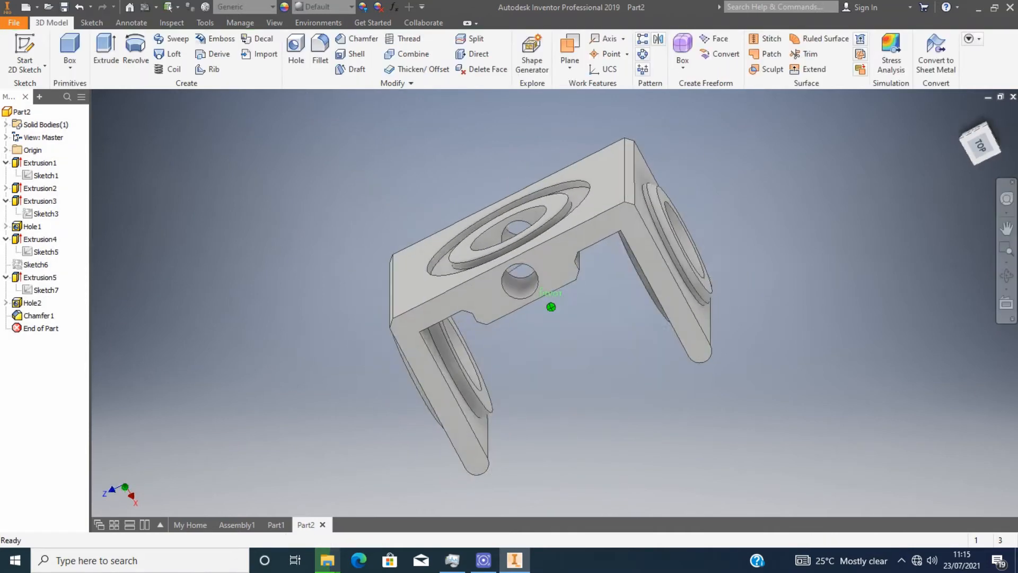
{"action": "middle_click_drag", "start_coordinate": [551, 306], "coordinate": [583, 328], "text": "shift"}
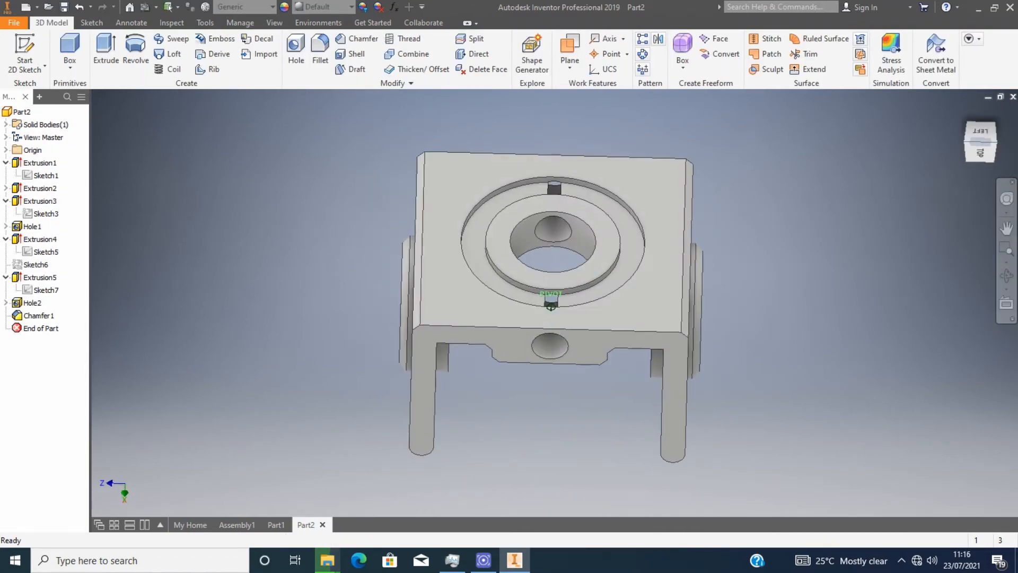
Step: Check the ring boss hole's settings and the cross hole's sketch, closing both
{"action": "double_click", "coordinate": [31, 305]}
{"action": "left_click", "coordinate": [174, 346]}
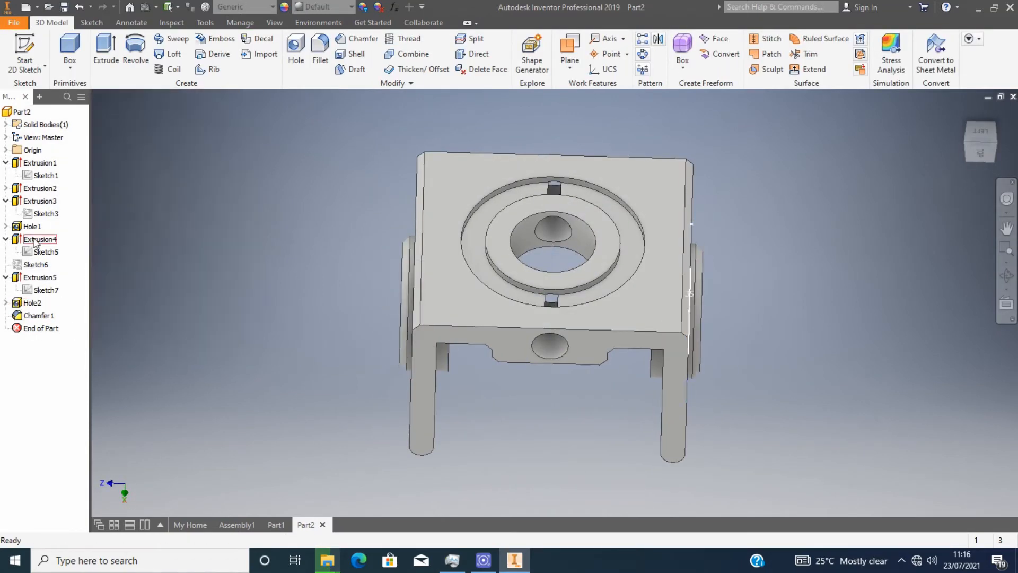
{"action": "left_click", "coordinate": [588, 251]}
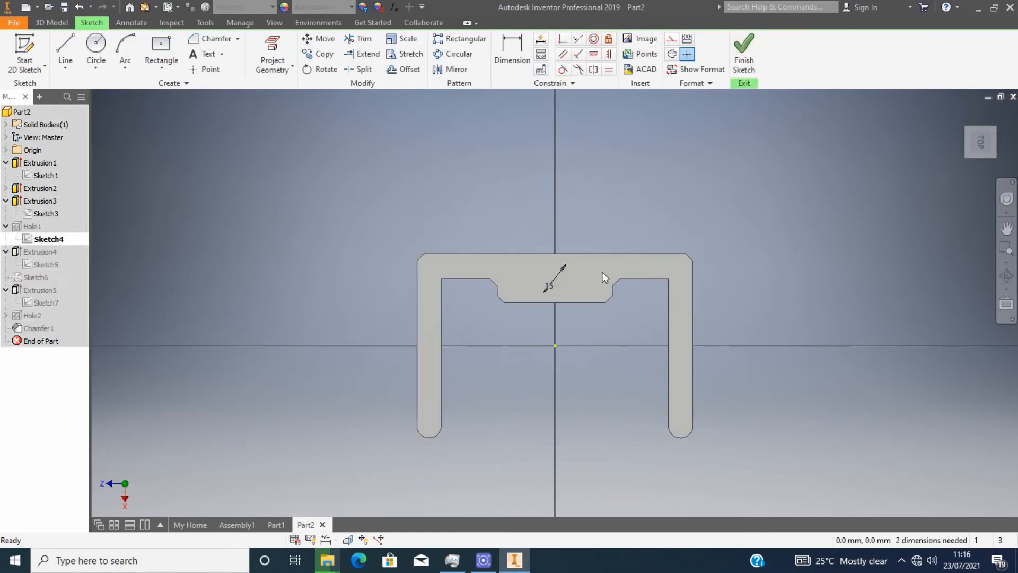
{"action": "scroll", "coordinate": [564, 277], "scroll_direction": "down", "scroll_amount": 2}
{"action": "double_click", "coordinate": [25, 227]}
{"action": "left_click", "coordinate": [743, 53]}
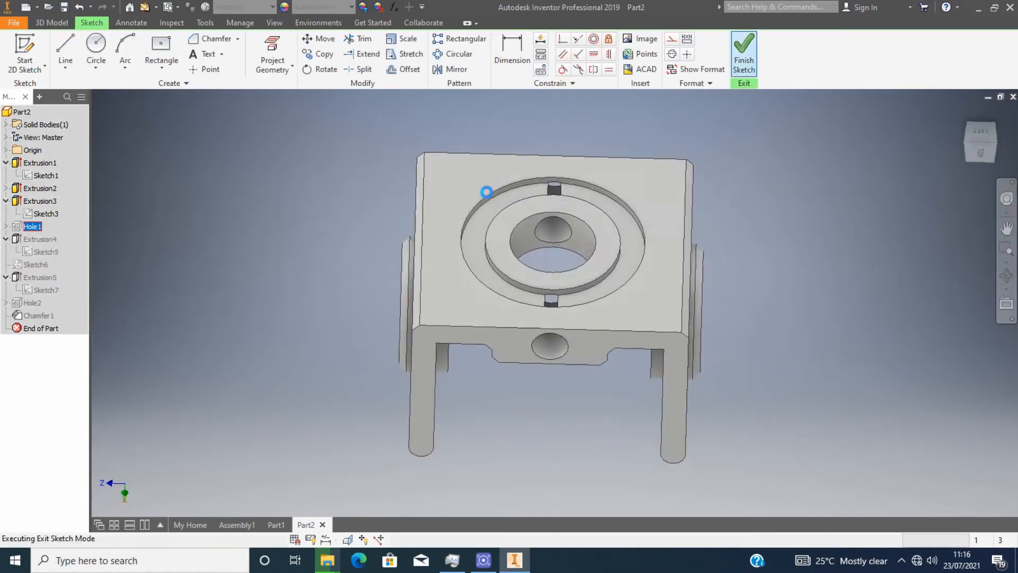
Step: Edit the cross hole through the bracket's base to a diameter of 10 mm
{"action": "left_click", "coordinate": [6, 227]}
{"action": "double_click", "coordinate": [31, 227]}
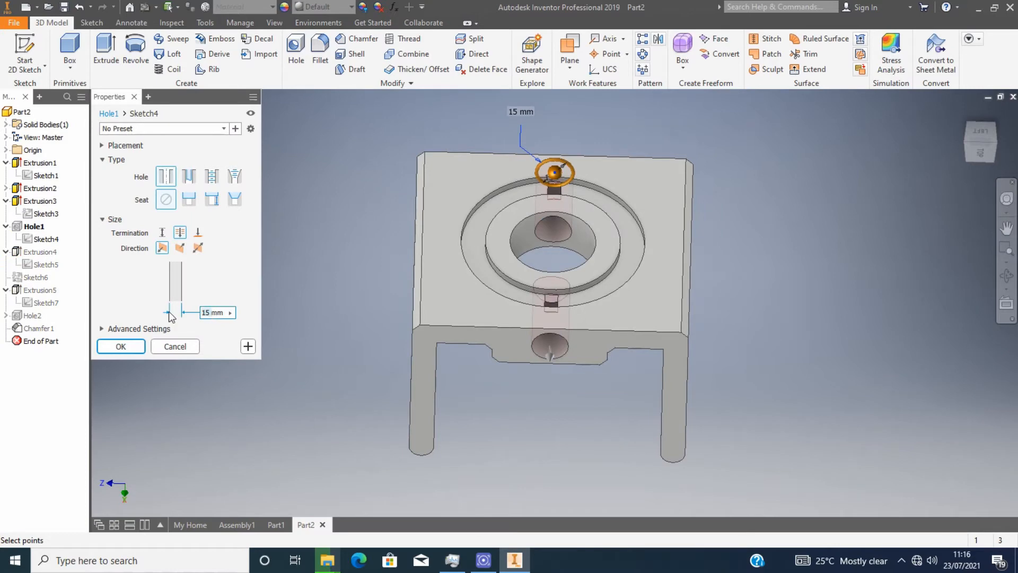
{"action": "type", "text": "5mm"}
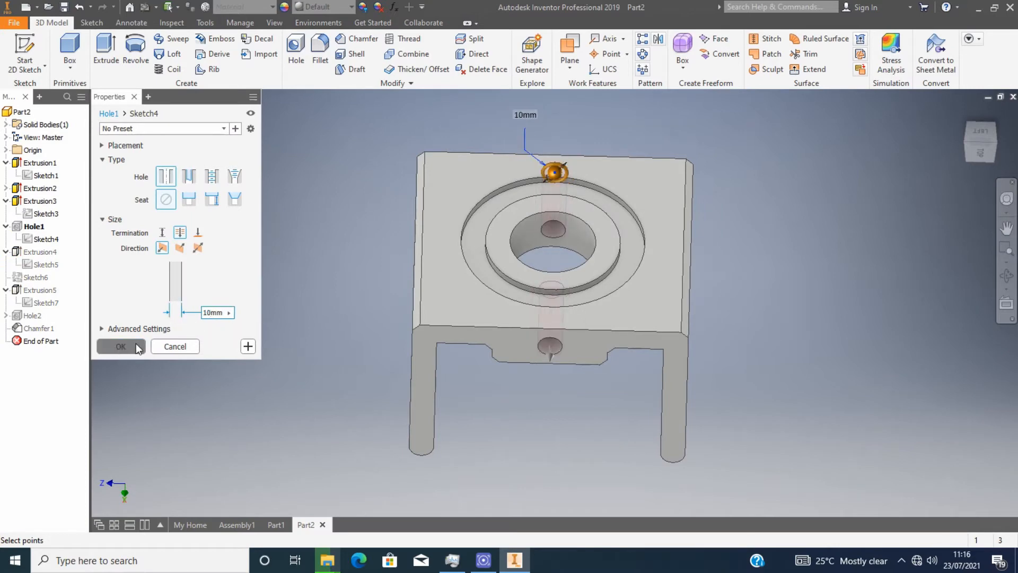
{"action": "middle_click_drag", "start_coordinate": [551, 307], "coordinate": [506, 260], "text": "shift"}
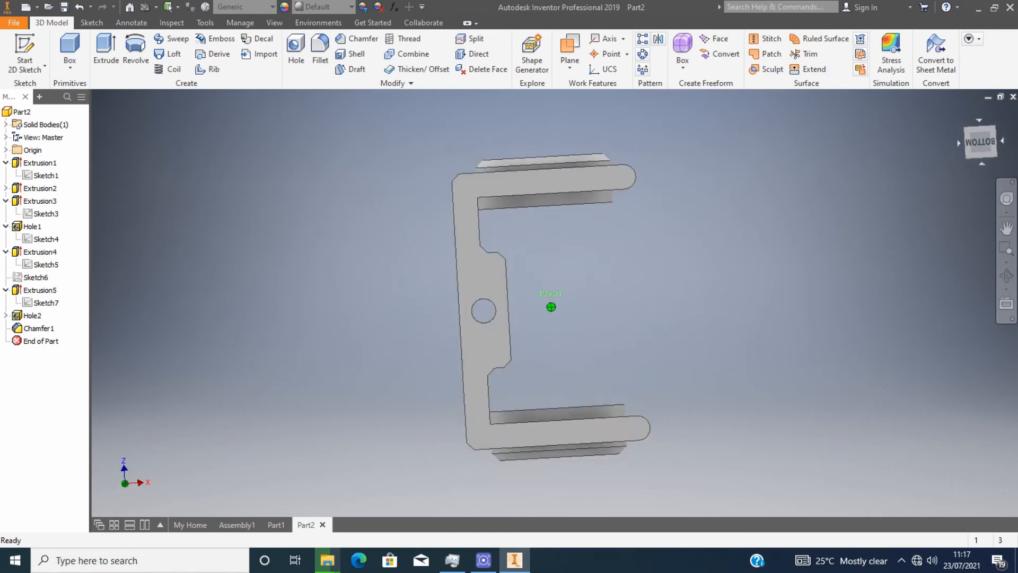
Step: Apply a full-length ANSI Metric M Profile thread, size 10, designation M10x1.5, to one leg's ring boss bore and accept it
{"action": "left_click_drag", "start_coordinate": [980, 142], "coordinate": [1002, 212]}
{"action": "mouse_move", "coordinate": [974, 138]}
{"action": "left_mouse_down"}
{"action": "mouse_move", "coordinate": [918, 146]}
{"action": "mouse_move", "coordinate": [981, 146]}
{"action": "left_mouse_up"}
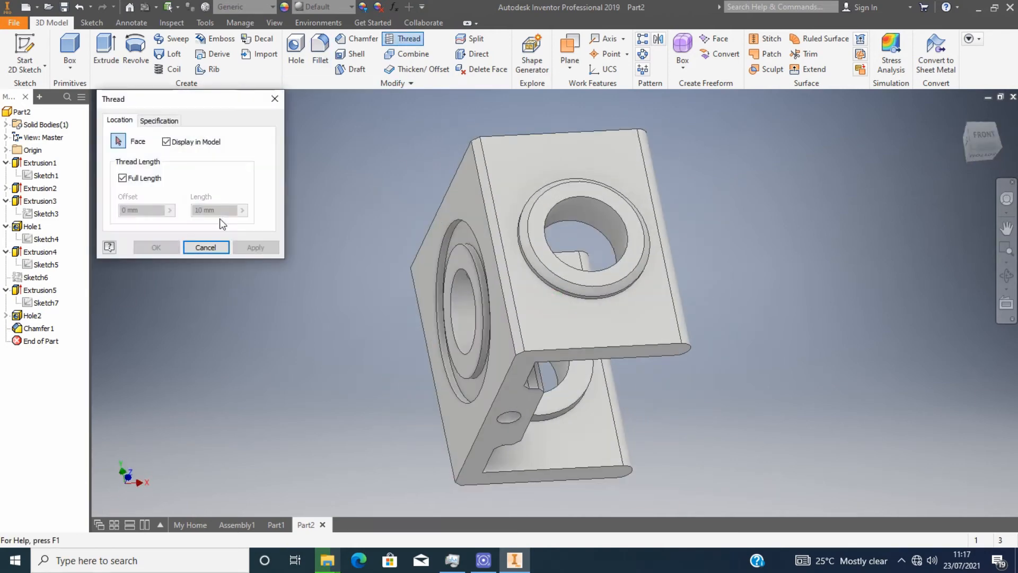
{"action": "left_click", "coordinate": [588, 209]}
{"action": "scroll", "coordinate": [583, 316], "scroll_direction": "up", "scroll_amount": 3}
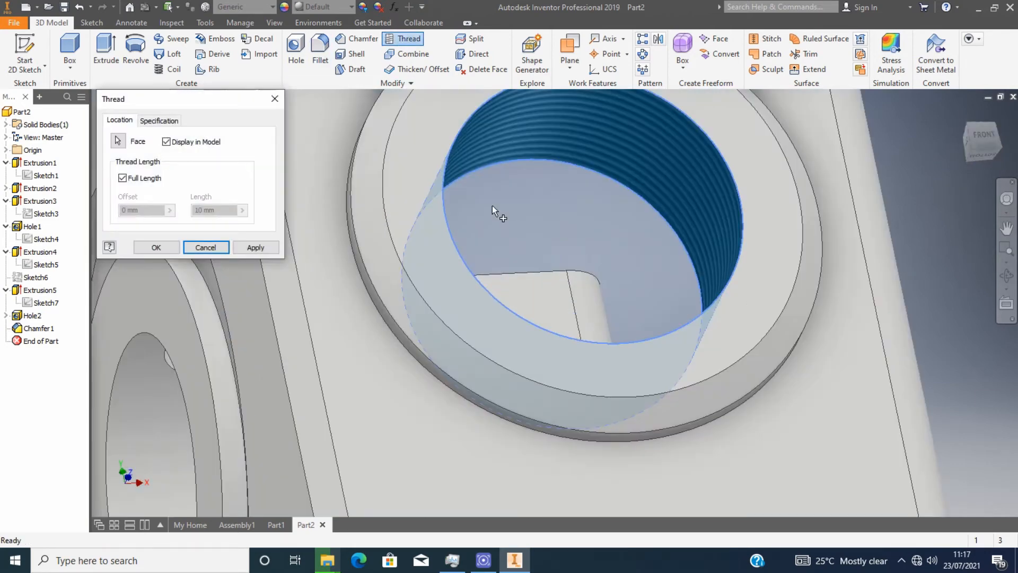
{"action": "left_click", "coordinate": [159, 121]}
{"action": "left_click", "coordinate": [145, 181]}
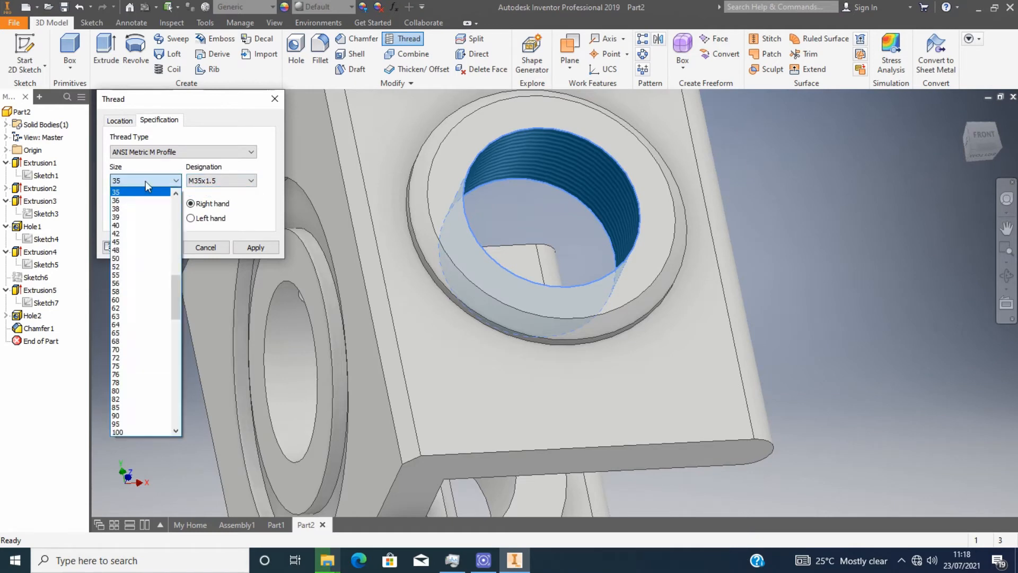
{"action": "left_click", "coordinate": [123, 238]}
{"action": "left_click", "coordinate": [137, 181]}
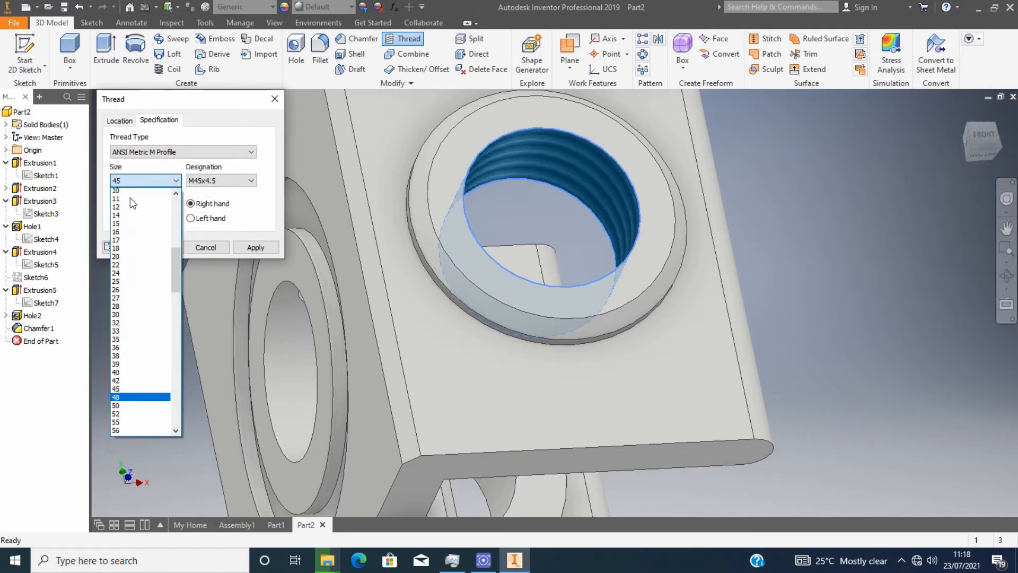
{"action": "scroll", "coordinate": [129, 212], "scroll_direction": "up", "scroll_amount": 3}
{"action": "scroll", "coordinate": [117, 282], "scroll_direction": "up", "scroll_amount": 5}
{"action": "left_click", "coordinate": [121, 243]}
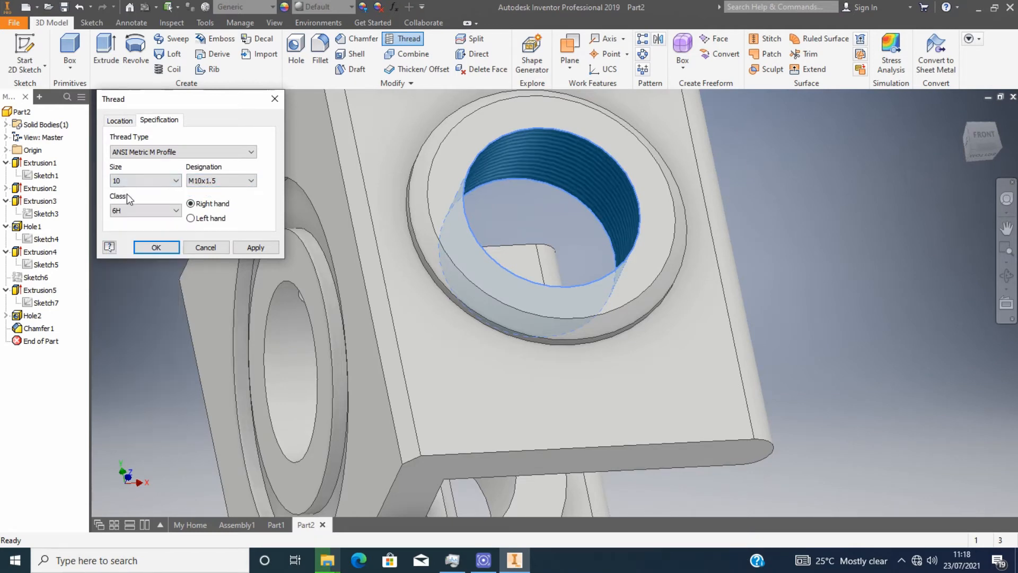
{"action": "left_click", "coordinate": [156, 247]}
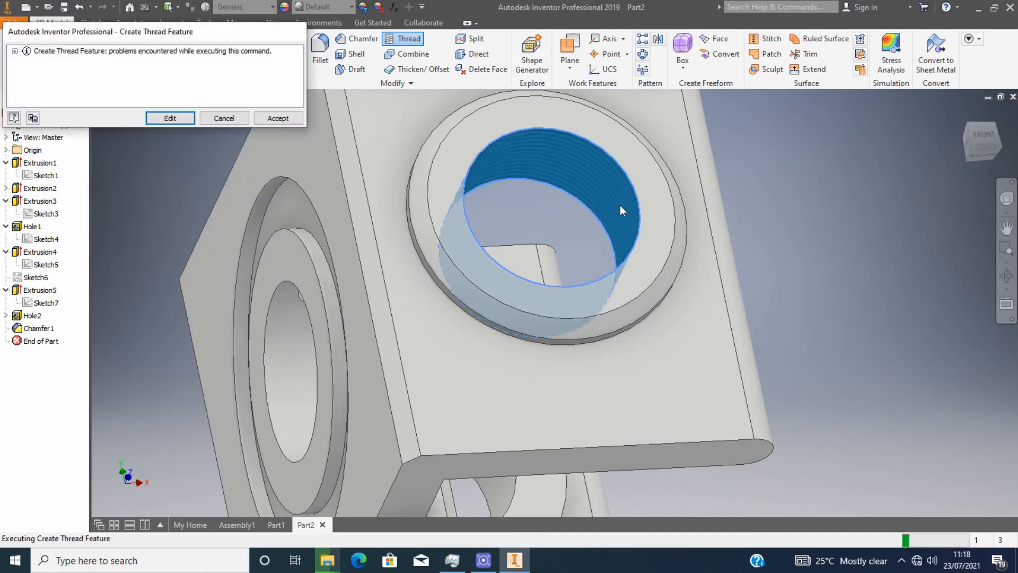
Step: Add a full-length thread to the cross hole on the bottom side of the bracket's base
{"action": "scroll", "coordinate": [790, 197], "scroll_direction": "down", "scroll_amount": 3}
{"action": "left_click_drag", "start_coordinate": [981, 141], "coordinate": [954, 106]}
{"action": "left_click", "coordinate": [402, 39]}
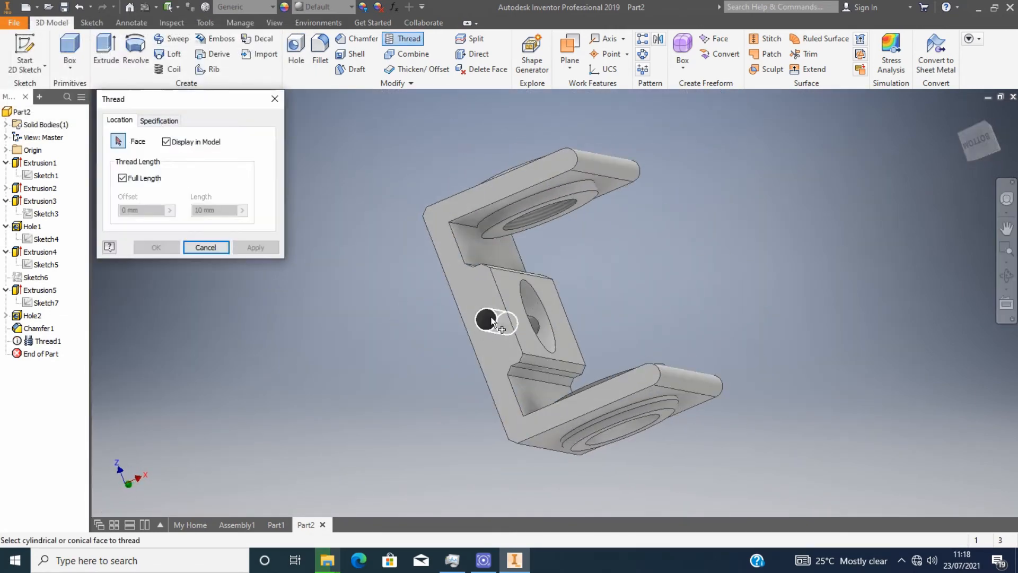
{"action": "middle_click_drag", "start_coordinate": [548, 324], "coordinate": [565, 313], "text": "shift"}
{"action": "scroll", "coordinate": [564, 313], "scroll_direction": "up", "scroll_amount": 5}
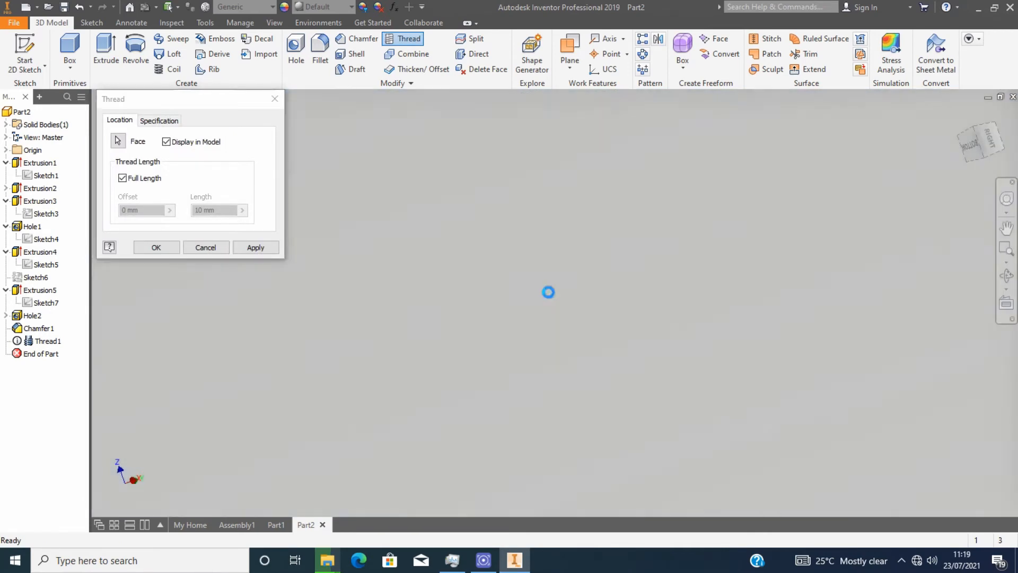
{"action": "scroll", "coordinate": [548, 292], "scroll_direction": "down", "scroll_amount": 4}
{"action": "left_click", "coordinate": [159, 120]}
{"action": "left_click", "coordinate": [156, 248]}
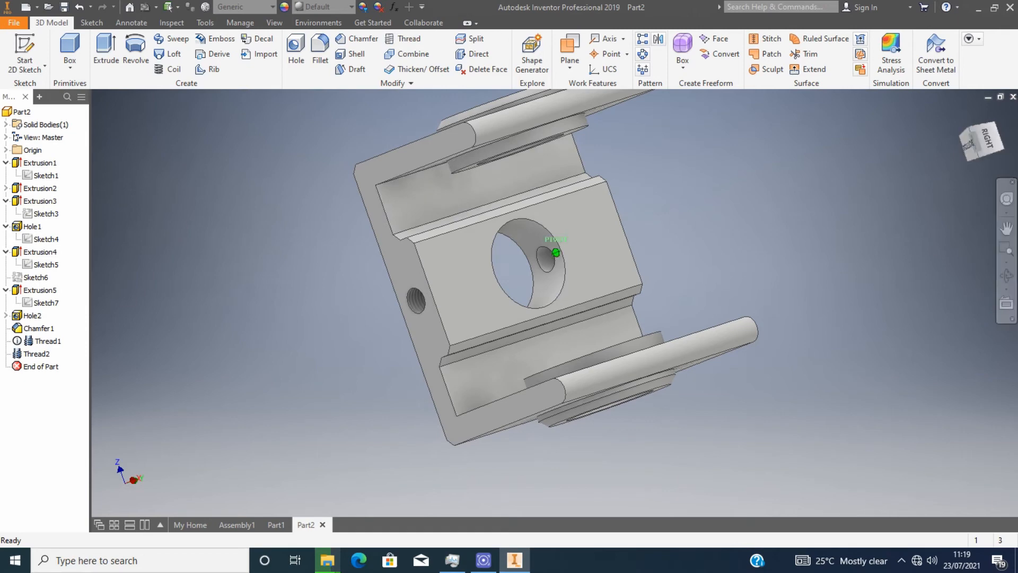
Step: Thread the cross hole on the opposite side of the base and the other leg's ring boss bore over their full lengths
{"action": "left_click_drag", "start_coordinate": [989, 142], "coordinate": [968, 151]}
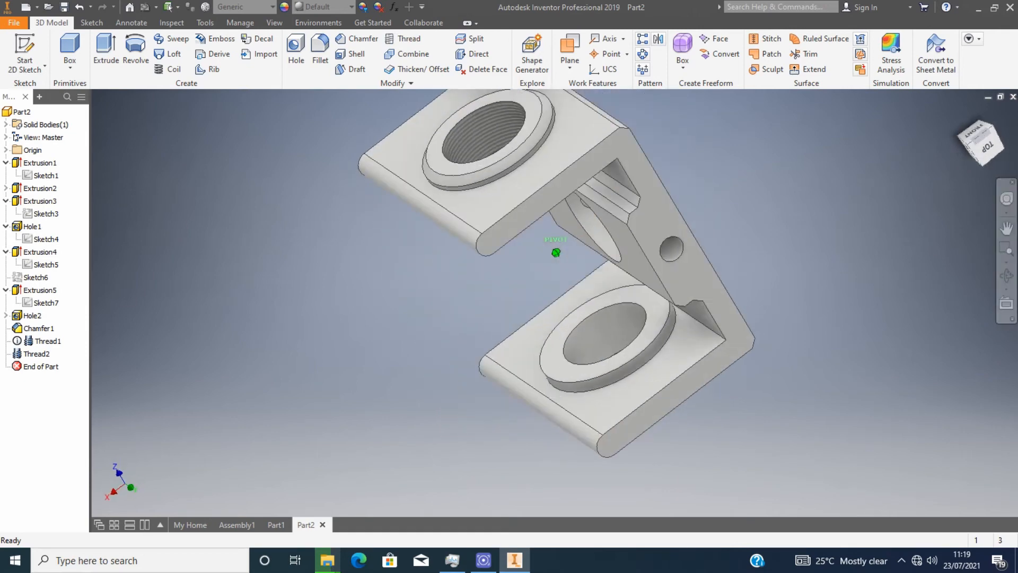
{"action": "key", "text": "Return"}
{"action": "left_click", "coordinate": [672, 249]}
{"action": "left_click", "coordinate": [255, 247]}
{"action": "left_click", "coordinate": [636, 340]}
{"action": "left_click", "coordinate": [256, 247]}
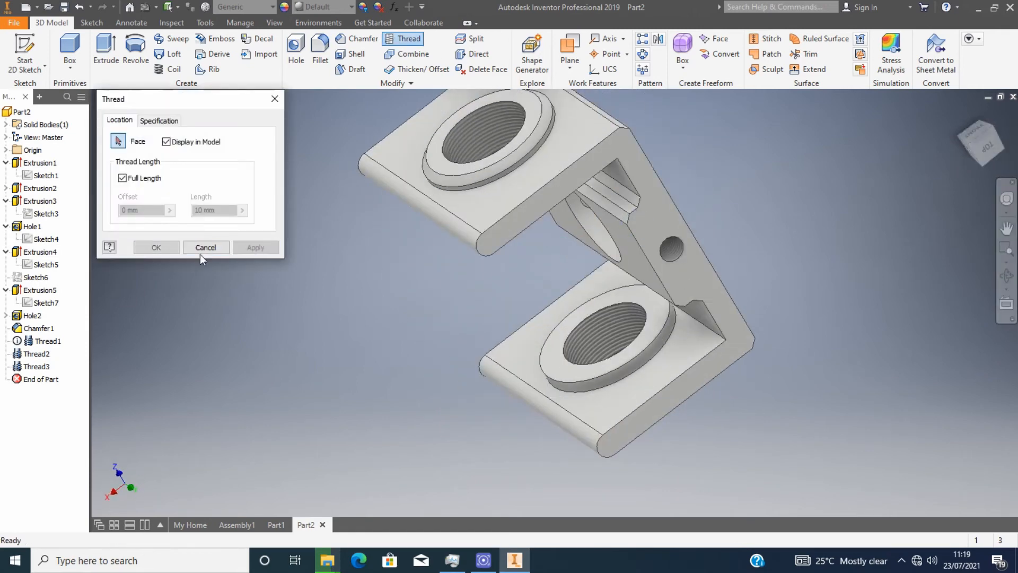
{"action": "left_click", "coordinate": [274, 99]}
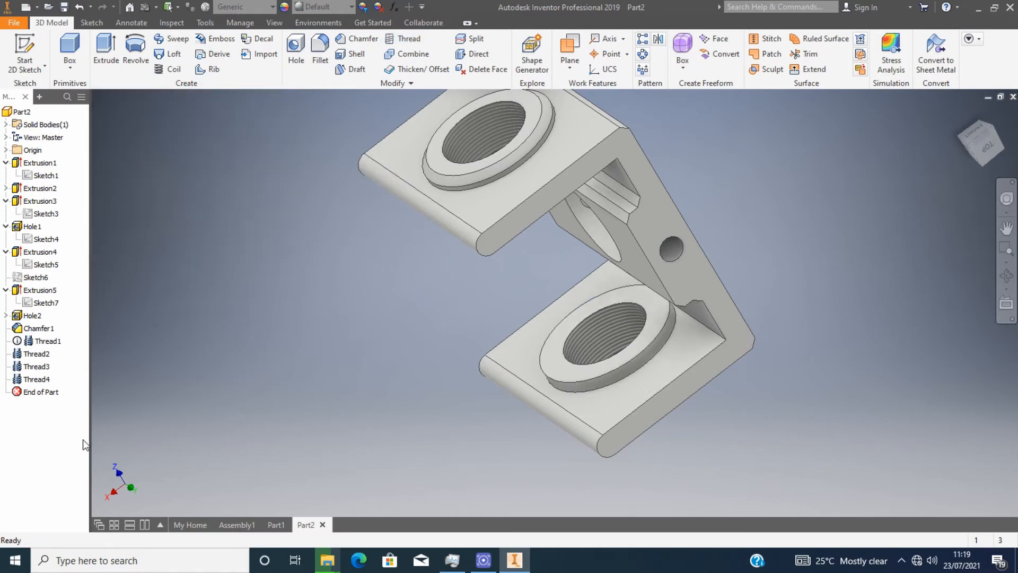
Step: Try a full-length thread on the central bore of the base and undo it
{"action": "left_click", "coordinate": [610, 212]}
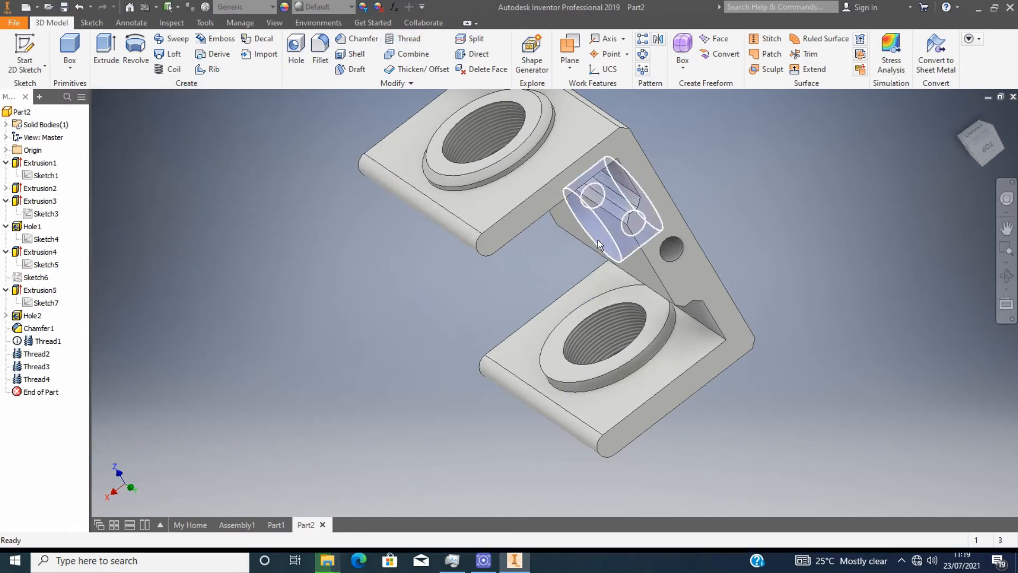
{"action": "left_click", "coordinate": [405, 42]}
{"action": "left_click", "coordinate": [255, 247]}
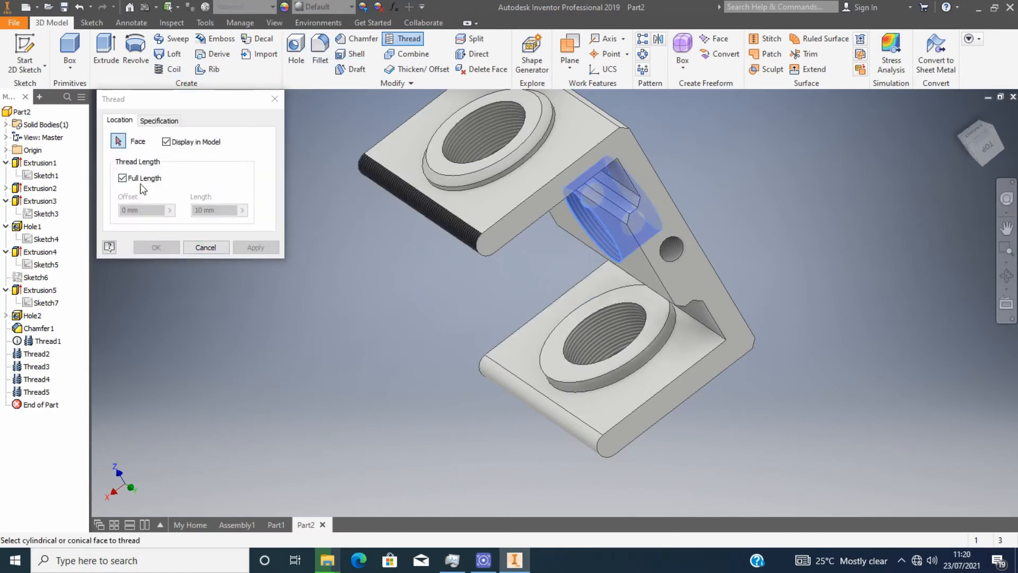
{"action": "left_click", "coordinate": [160, 120]}
{"action": "left_click", "coordinate": [207, 247]}
{"action": "left_click_drag", "start_coordinate": [973, 146], "coordinate": [883, 160]}
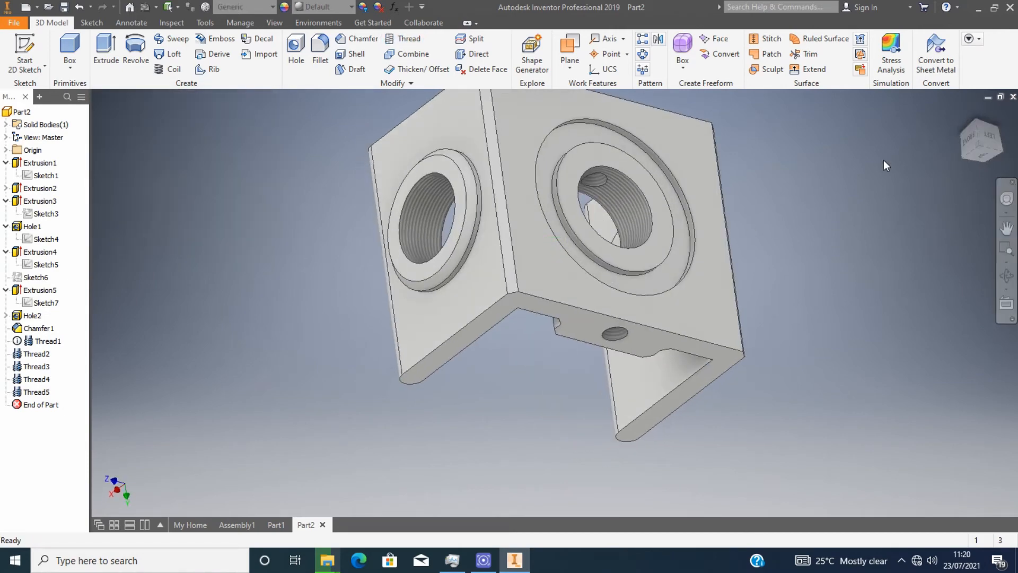
{"action": "key", "text": "ctrl+z"}
Step: Inspect the bracket from several sides and highlight its extrusions and hole in turn to identify which feature forms what
{"action": "left_click_drag", "start_coordinate": [980, 144], "coordinate": [933, 151]}
{"action": "mouse_move", "coordinate": [796, 212]}
{"action": "middle_mouse_down", "text": "shift"}
{"action": "mouse_move", "coordinate": [869, 181]}
{"action": "mouse_move", "coordinate": [843, 222]}
{"action": "mouse_move", "coordinate": [875, 175]}
{"action": "mouse_move", "coordinate": [689, 175]}
{"action": "mouse_move", "coordinate": [662, 223]}
{"action": "mouse_move", "coordinate": [589, 165]}
{"action": "mouse_move", "coordinate": [639, 155]}
{"action": "middle_mouse_up", "text": "shift"}
{"action": "left_click", "coordinate": [6, 238]}
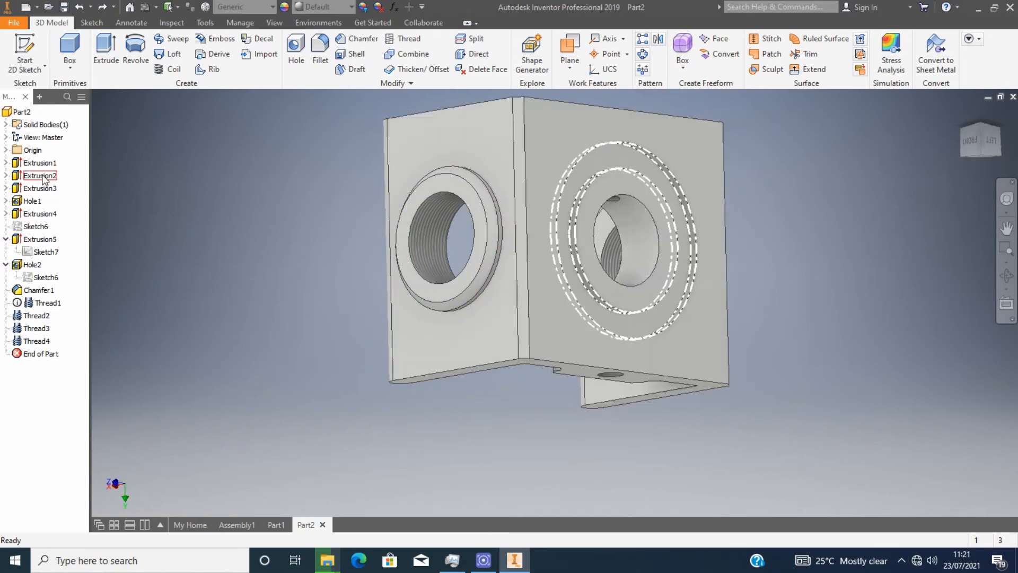
{"action": "middle_click_drag", "start_coordinate": [556, 252], "coordinate": [615, 233], "text": "shift"}
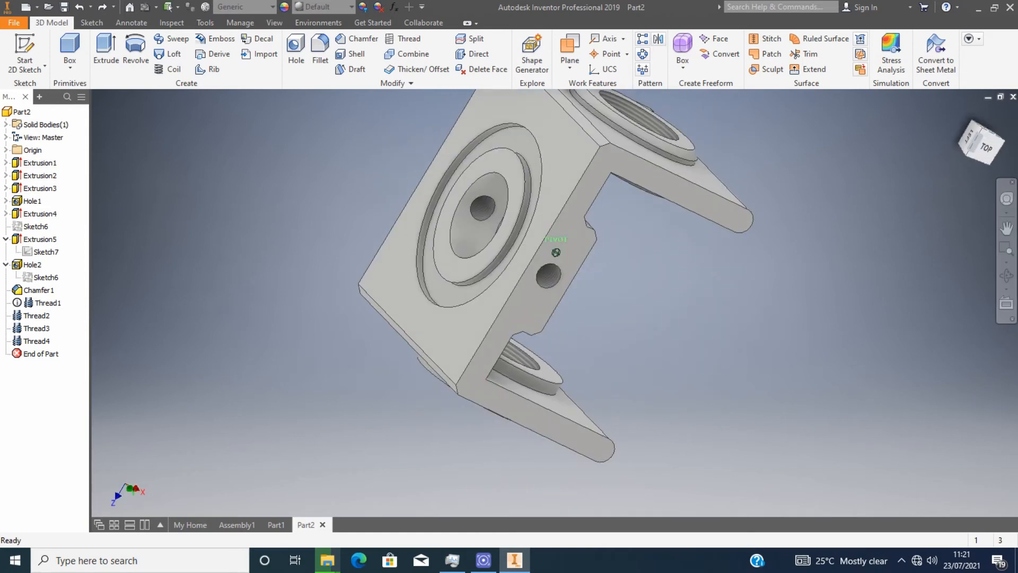
{"action": "left_click", "coordinate": [40, 175]}
{"action": "left_click", "coordinate": [46, 192]}
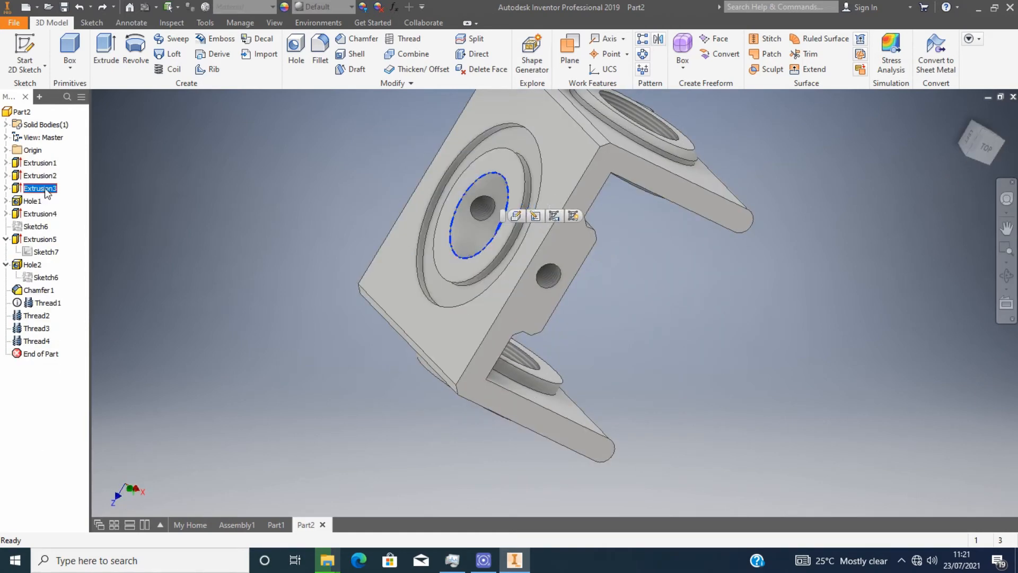
{"action": "left_click", "coordinate": [49, 178]}
{"action": "left_click", "coordinate": [49, 166]}
{"action": "left_click", "coordinate": [43, 201]}
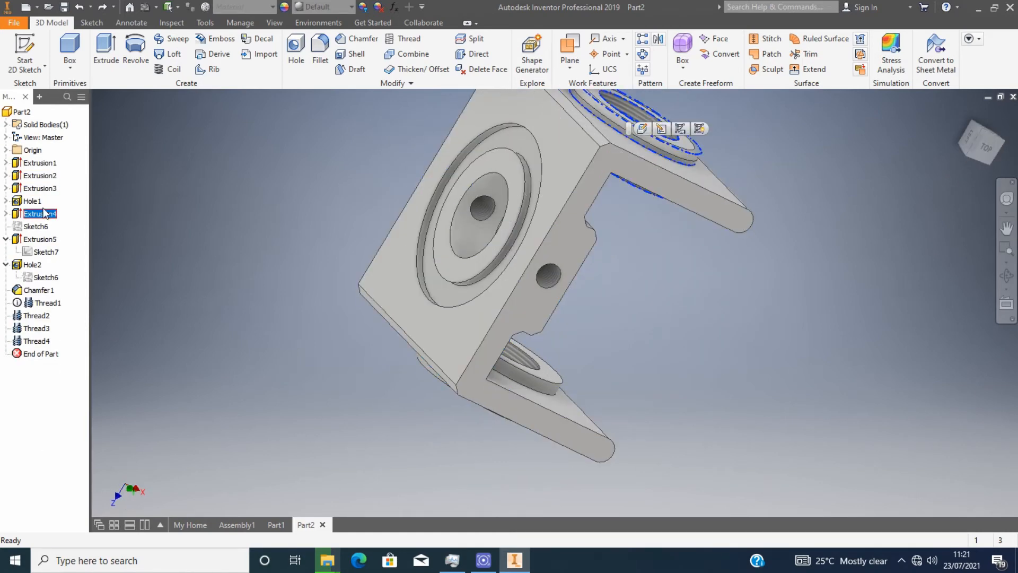
{"action": "left_click", "coordinate": [46, 175]}
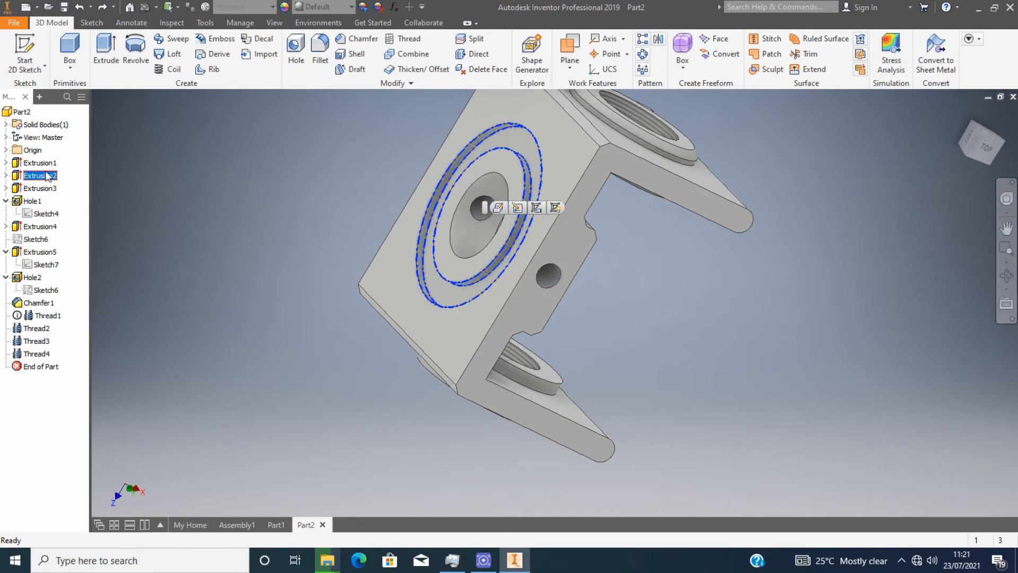
{"action": "key", "text": "Escape"}
{"action": "middle_click_drag", "start_coordinate": [544, 177], "coordinate": [440, 180], "text": "shift"}
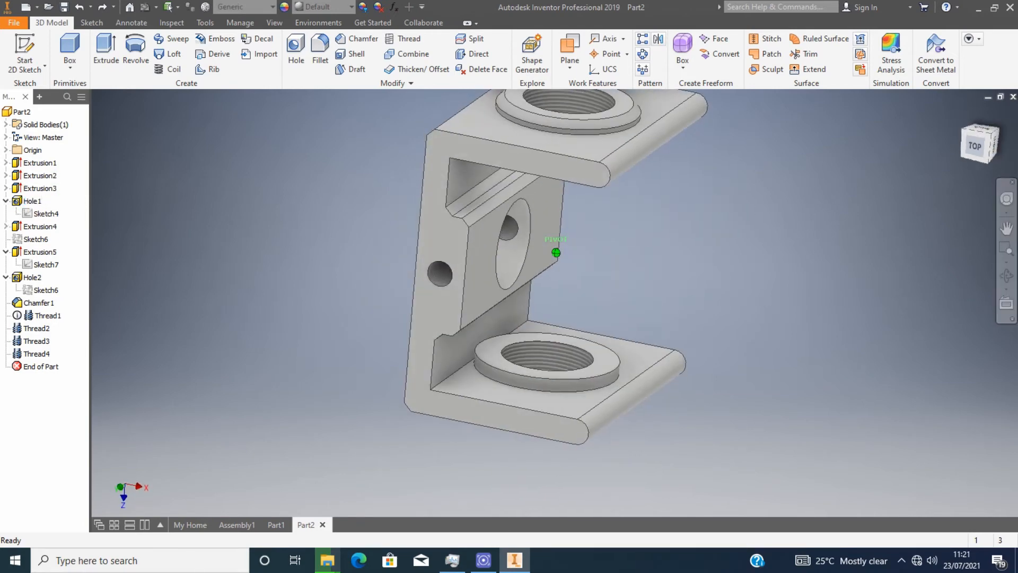
Step: Edit the lower leg's ring boss extrusion, setting its second distance to 12.5 mm, and accept the change
{"action": "left_click", "coordinate": [37, 252]}
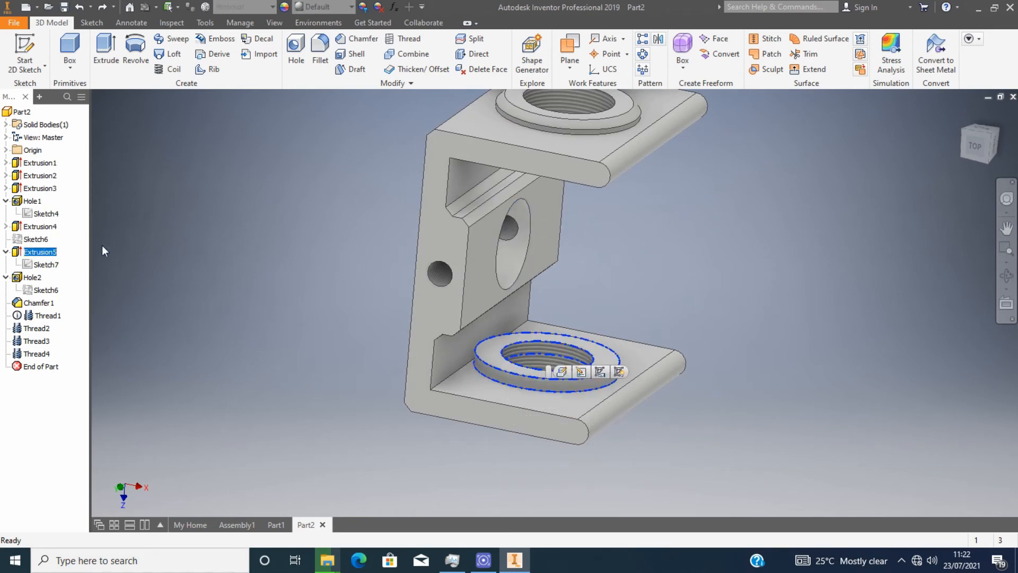
{"action": "left_click", "coordinate": [6, 252]}
{"action": "scroll", "coordinate": [539, 390], "scroll_direction": "down", "scroll_amount": 5}
{"action": "double_click", "coordinate": [16, 253]}
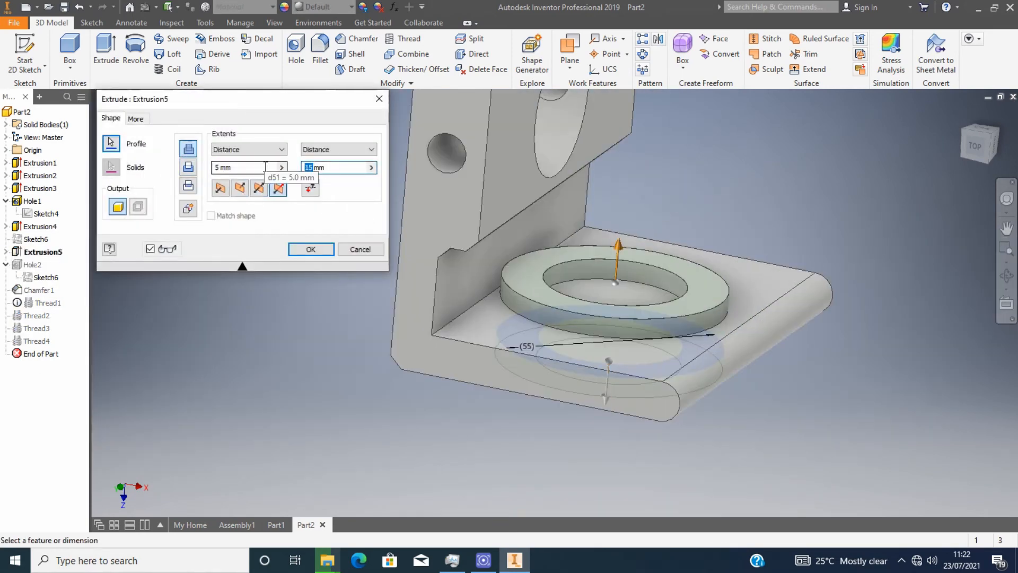
{"action": "type", "text": "2"}
{"action": "type", "text": "25"}
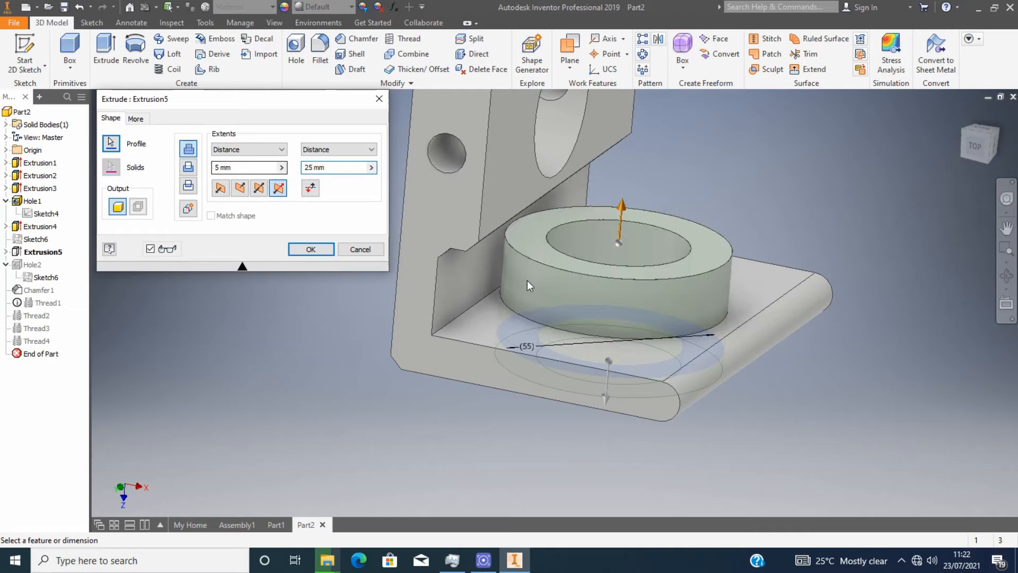
{"action": "scroll", "coordinate": [566, 301], "scroll_direction": "down", "scroll_amount": 2}
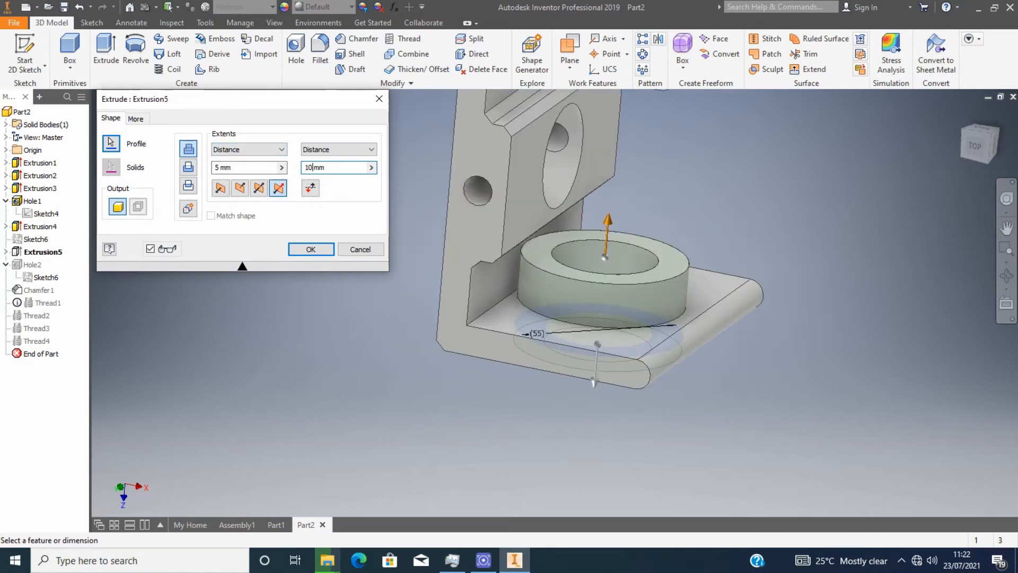
{"action": "key", "text": "BackSpace"}
{"action": "type", "text": "12.5"}
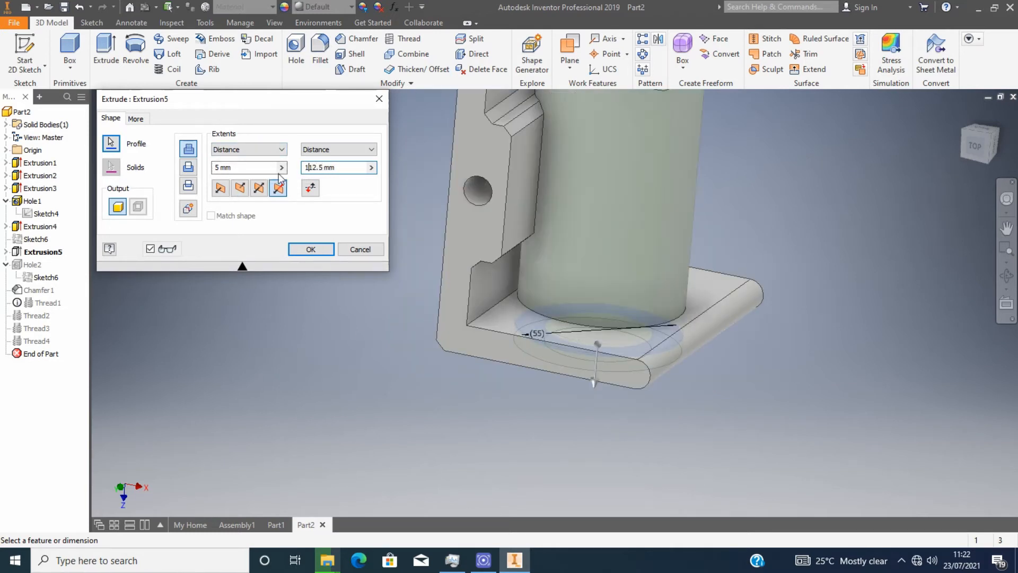
{"action": "key", "text": "Delete"}
{"action": "left_click", "coordinate": [311, 249]}
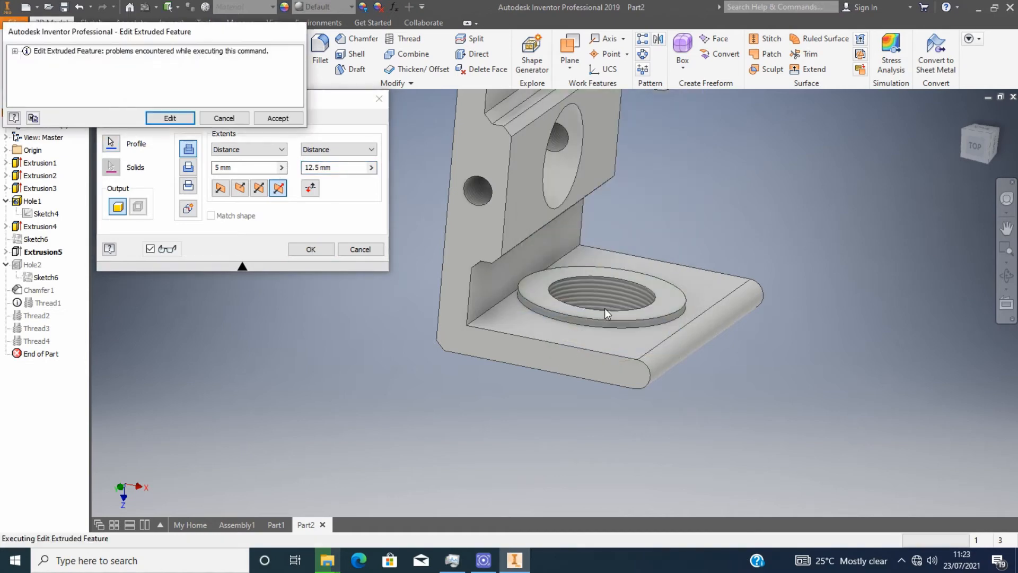
{"action": "left_click", "coordinate": [279, 118]}
{"action": "scroll", "coordinate": [671, 342], "scroll_direction": "down", "scroll_amount": 3}
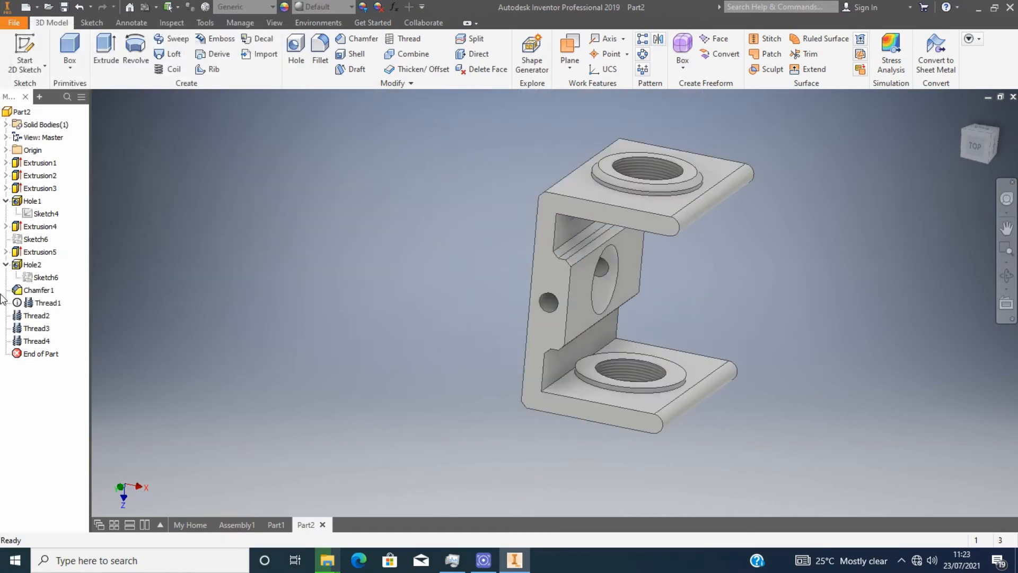
Step: Set the second distance of the upper leg's ring boss extrusion to 12.5 mm
{"action": "double_click", "coordinate": [42, 226]}
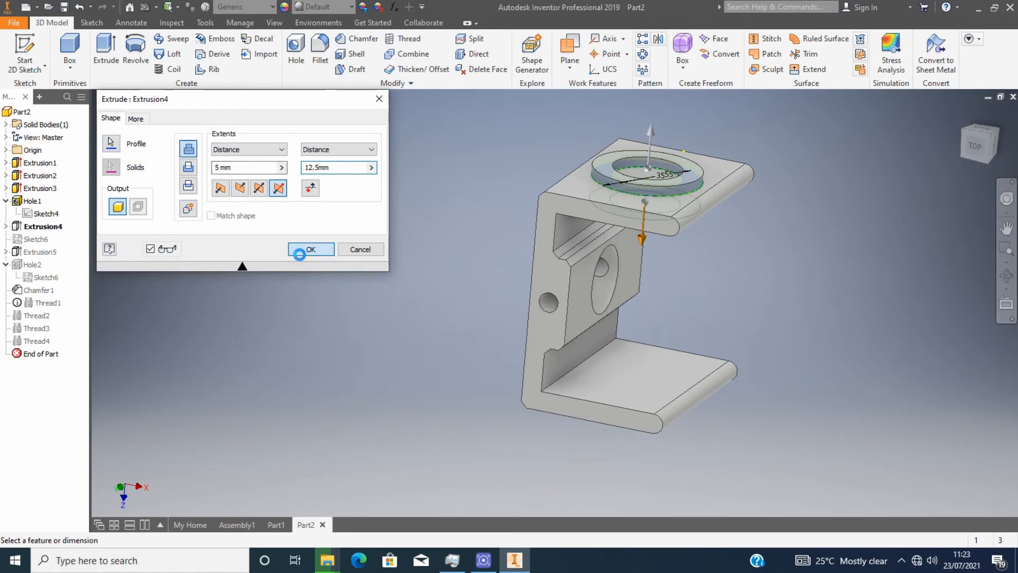
{"action": "left_click", "coordinate": [300, 255]}
{"action": "middle_click_drag", "start_coordinate": [638, 285], "coordinate": [689, 286], "text": "shift"}
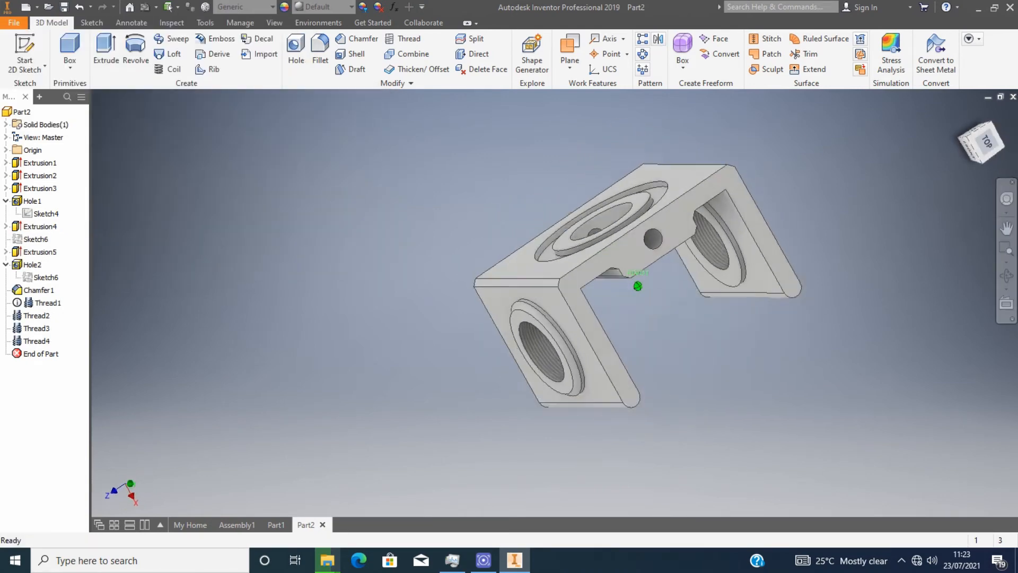
{"action": "middle_click_drag", "start_coordinate": [605, 259], "coordinate": [710, 329], "text": "shift"}
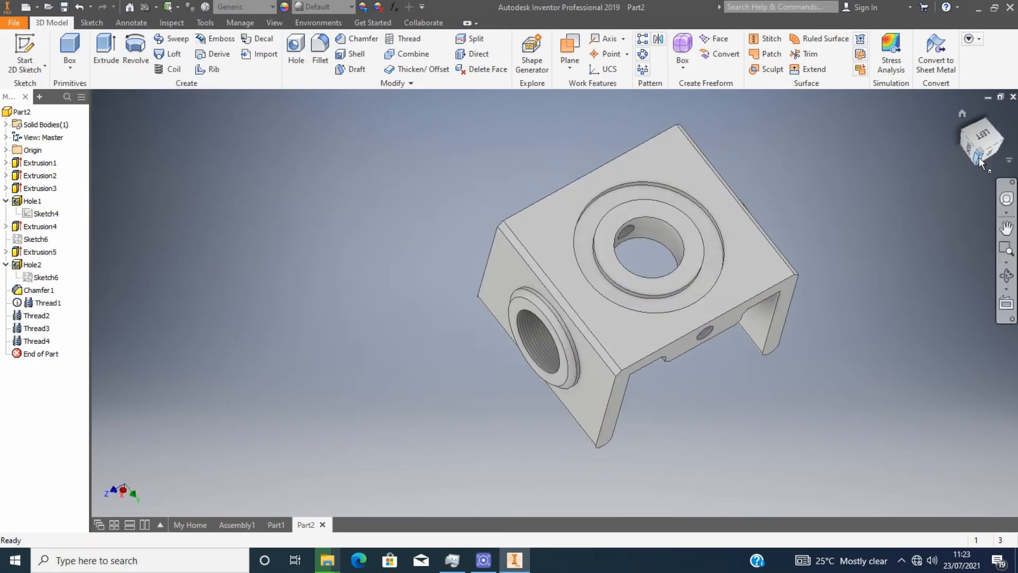
Step: Try a 3 mm chamfer on the outer and inner rim edges of the base's circular groove
{"action": "middle_click_drag", "start_coordinate": [769, 339], "coordinate": [342, 13], "text": "shift"}
{"action": "left_click", "coordinate": [356, 39]}
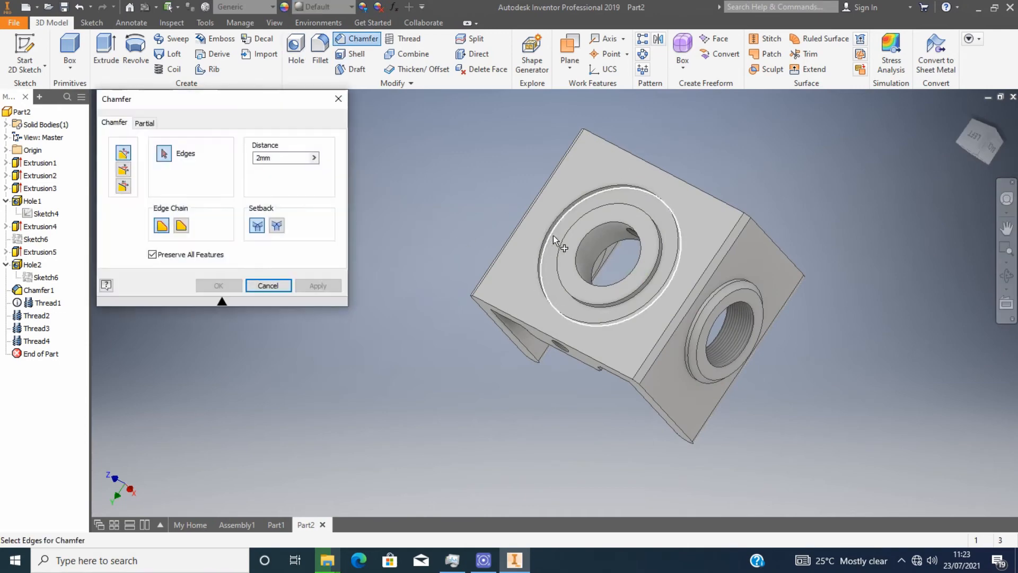
{"action": "scroll", "coordinate": [660, 195], "scroll_direction": "up", "scroll_amount": 3}
{"action": "scroll", "coordinate": [681, 318], "scroll_direction": "up", "scroll_amount": 3}
{"action": "scroll", "coordinate": [880, 243], "scroll_direction": "down", "scroll_amount": 2}
{"action": "middle_click_drag", "start_coordinate": [828, 263], "coordinate": [862, 249], "text": "shift"}
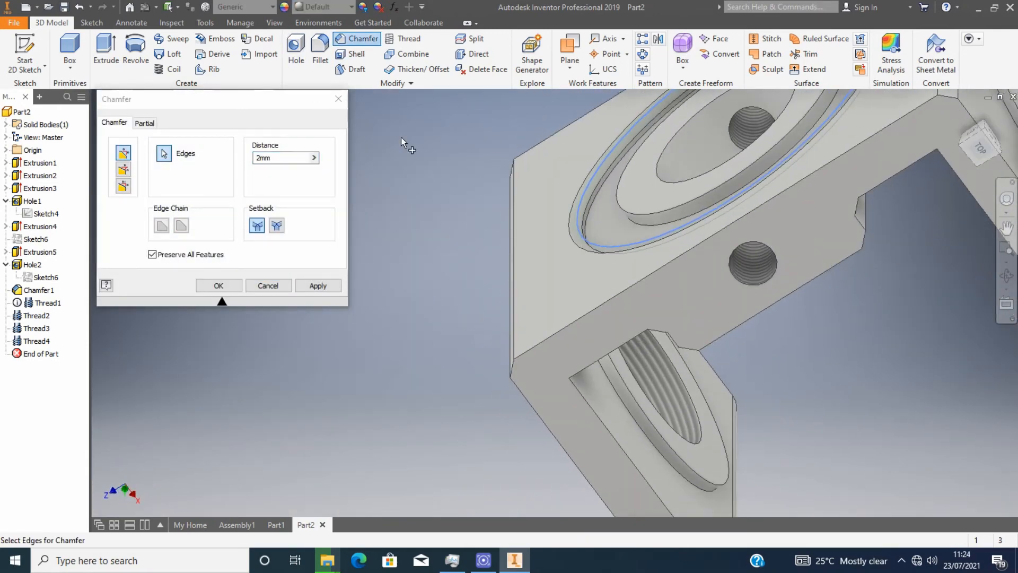
{"action": "left_click_drag", "start_coordinate": [259, 157], "coordinate": [182, 152]}
{"action": "type", "text": "4"}
{"action": "scroll", "coordinate": [543, 247], "scroll_direction": "down", "scroll_amount": 3}
{"action": "left_click_drag", "start_coordinate": [260, 158], "coordinate": [244, 154]}
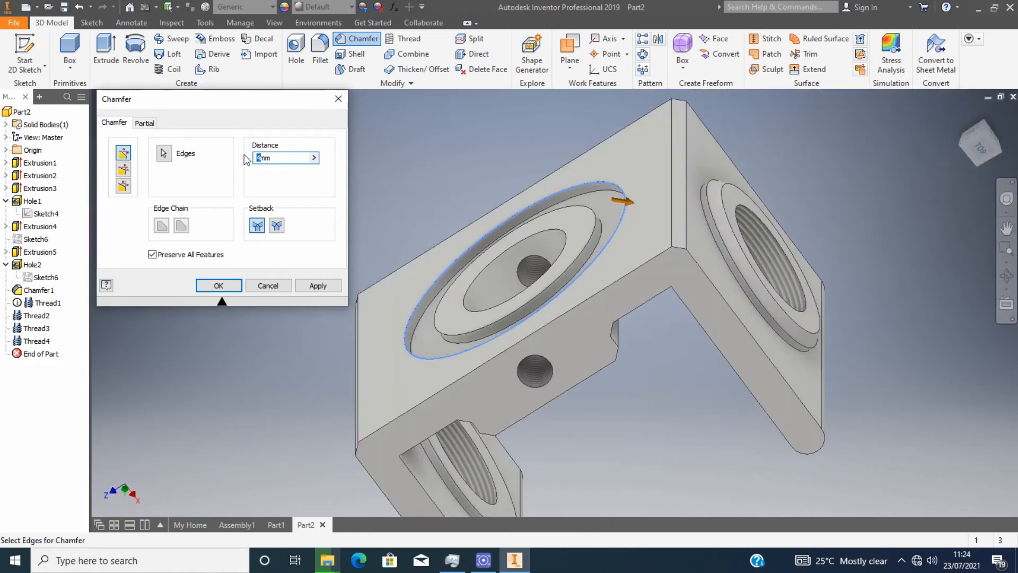
{"action": "type", "text": "3"}
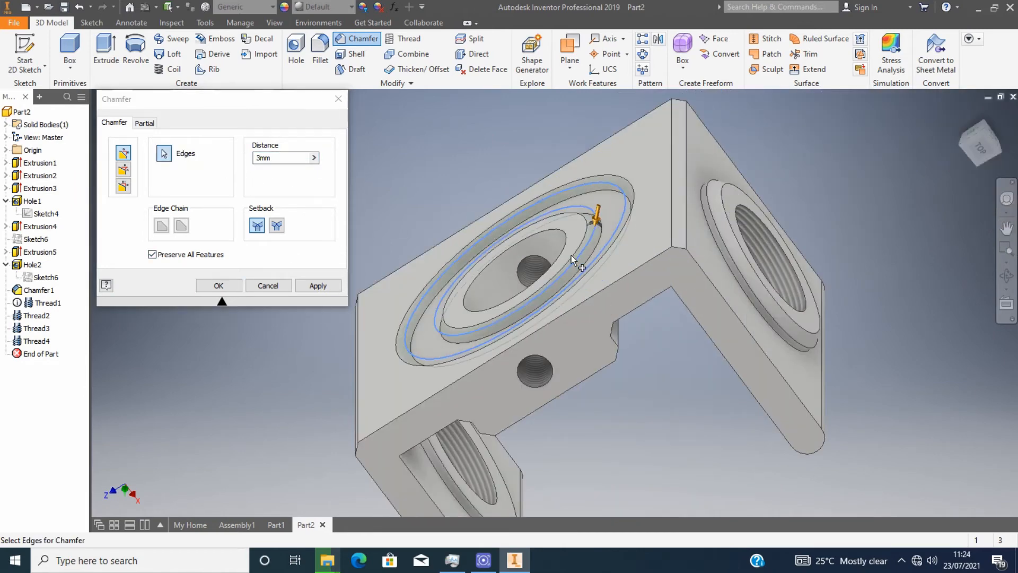
{"action": "key", "text": "Return"}
{"action": "scroll", "coordinate": [571, 247], "scroll_direction": "up", "scroll_amount": 3}
{"action": "scroll", "coordinate": [488, 215], "scroll_direction": "down", "scroll_amount": 2}
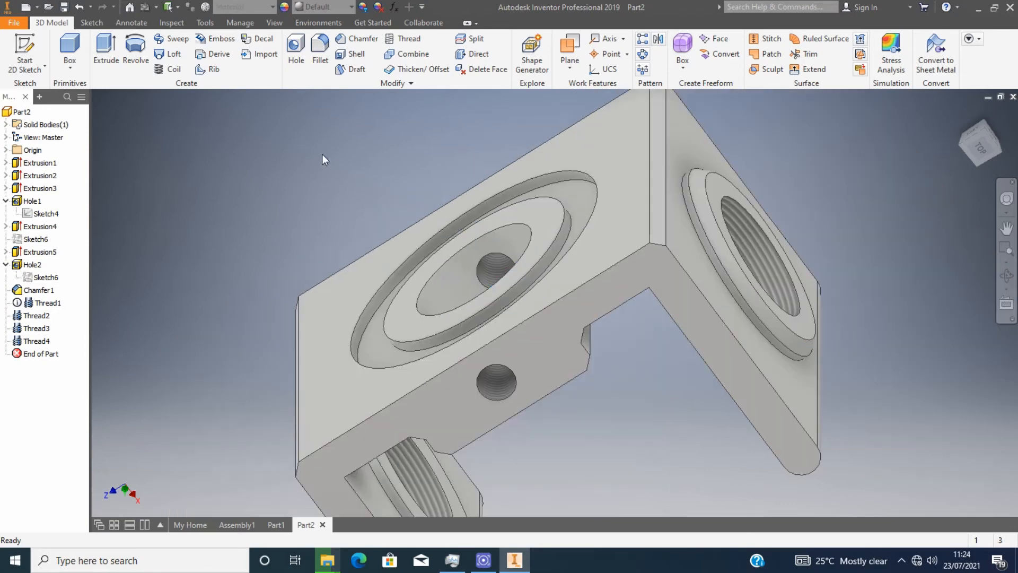
Step: Sketch a circle on the base's outer face, concentric with the central bore and matching the central ring's outer edge, and finish the sketch
{"action": "left_click", "coordinate": [105, 50]}
{"action": "left_click", "coordinate": [489, 347]}
{"action": "left_click", "coordinate": [525, 215]}
{"action": "left_click", "coordinate": [101, 65]}
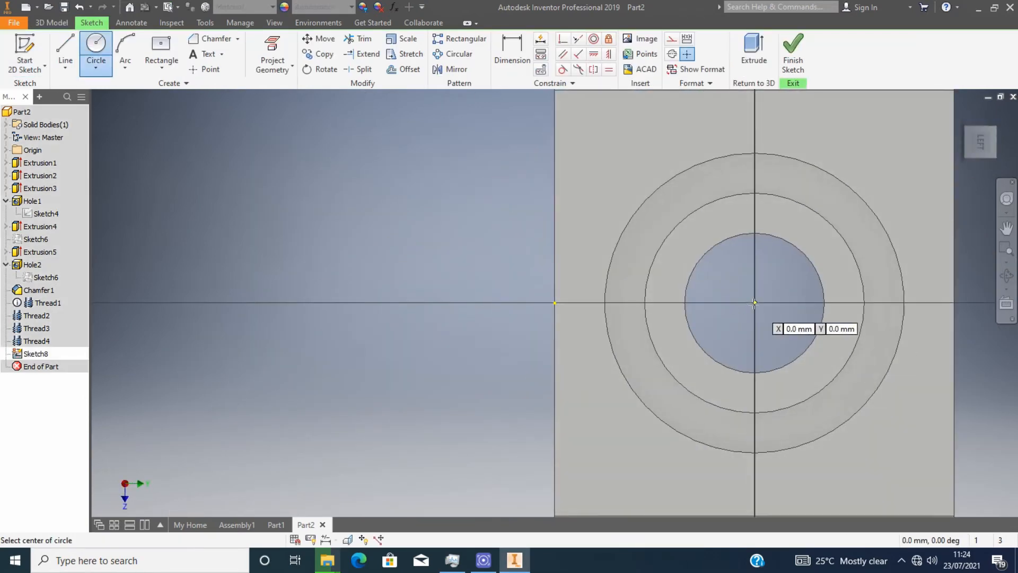
{"action": "left_click", "coordinate": [755, 303]}
{"action": "left_click", "coordinate": [757, 192]}
{"action": "key", "text": "Escape"}
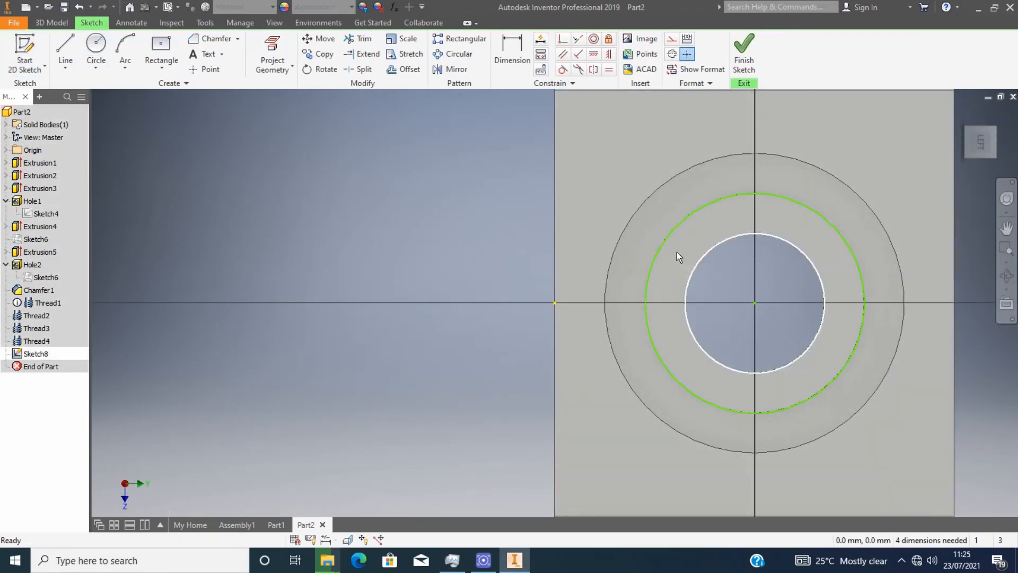
{"action": "left_click", "coordinate": [744, 53]}
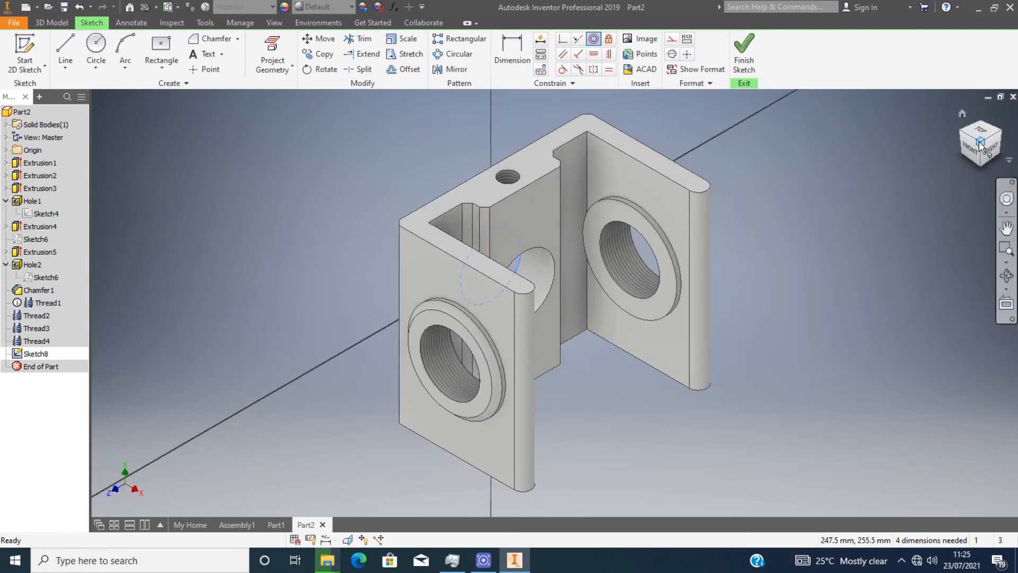
Step: Extrude the ring profile 20 mm outward from the base and add a full-length thread to its outer cylindrical face
{"action": "left_click", "coordinate": [106, 53]}
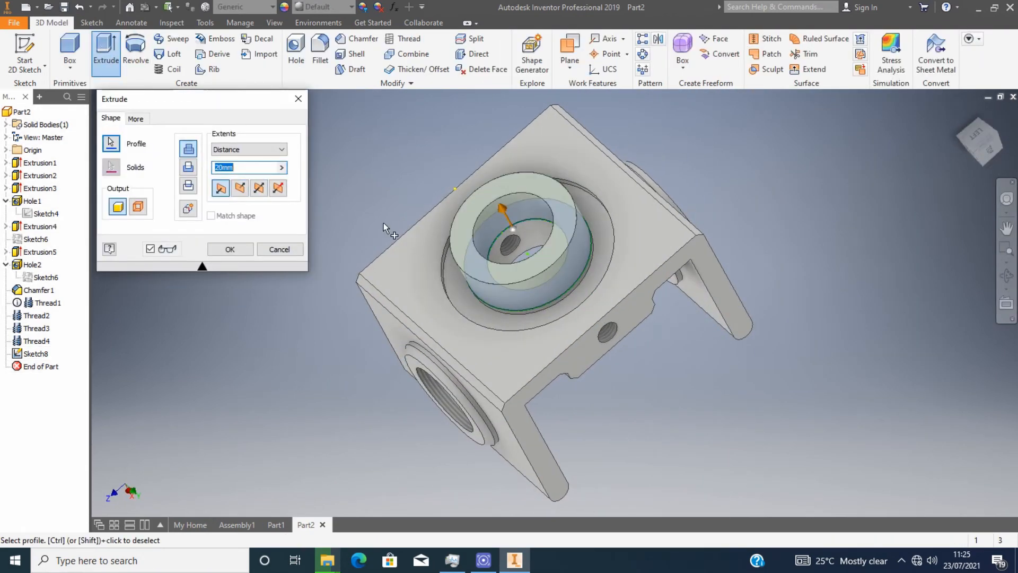
{"action": "left_click", "coordinate": [230, 249]}
{"action": "left_click", "coordinate": [408, 38]}
{"action": "left_click", "coordinate": [525, 297]}
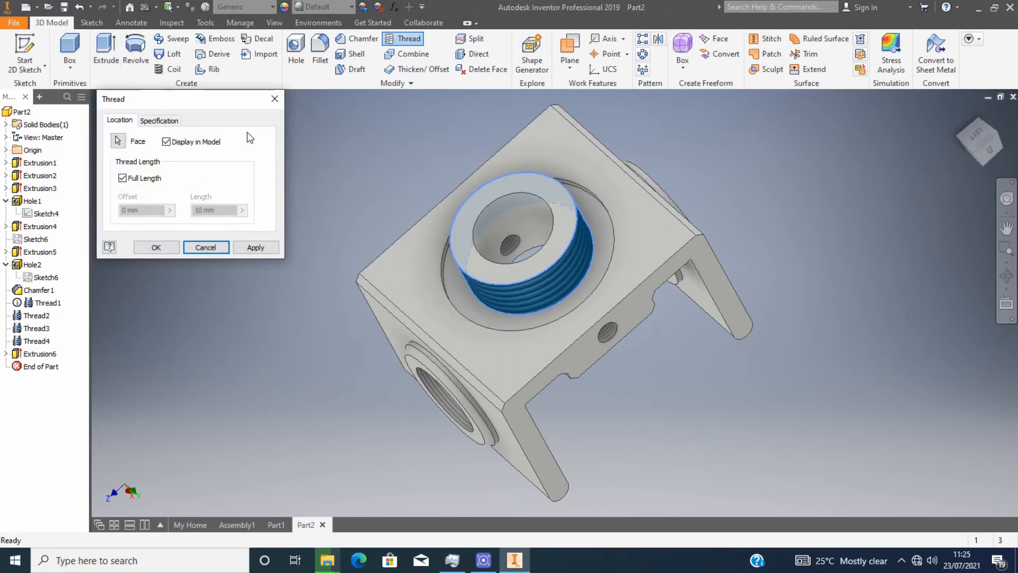
{"action": "left_click", "coordinate": [255, 247]}
{"action": "middle_click_drag", "start_coordinate": [877, 212], "coordinate": [415, 179], "text": "shift"}
{"action": "scroll", "coordinate": [415, 178], "scroll_direction": "up", "scroll_amount": 2}
{"action": "key", "text": "Escape"}
{"action": "scroll", "coordinate": [318, 246], "scroll_direction": "down", "scroll_amount": 3}
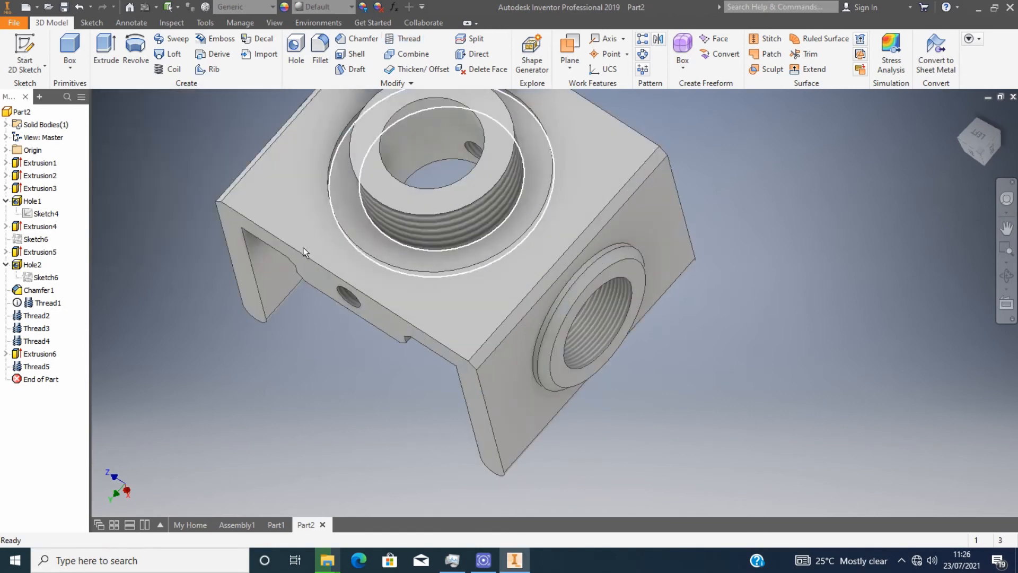
Step: Try to set the extrusion distance of the U-shaped bracket body to 75 mm
{"action": "double_click", "coordinate": [31, 162]}
{"action": "left_click_drag", "start_coordinate": [229, 168], "coordinate": [206, 168]}
{"action": "type", "text": "75"}
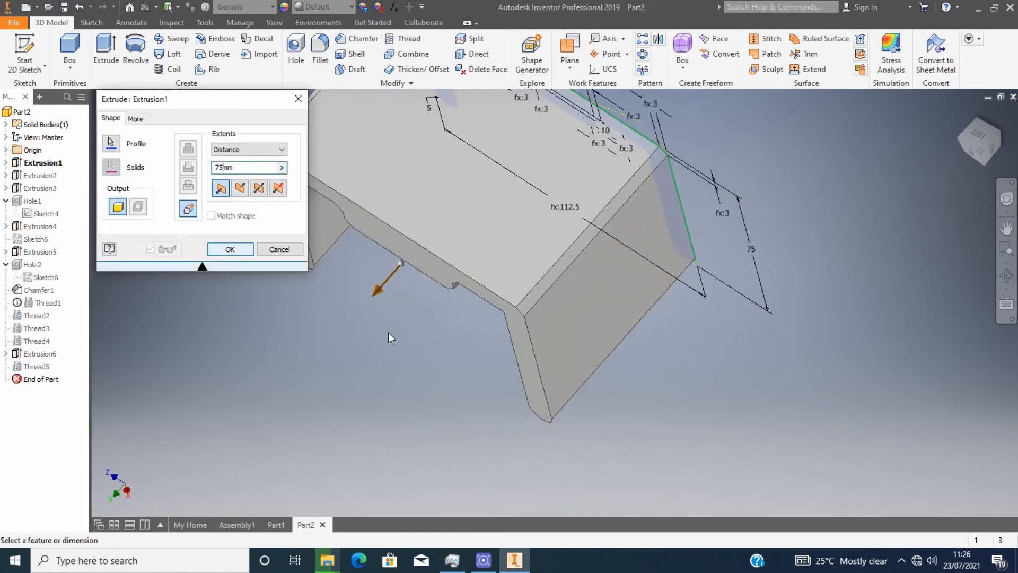
{"action": "scroll", "coordinate": [391, 336], "scroll_direction": "up", "scroll_amount": 2}
{"action": "left_click", "coordinate": [248, 246]}
{"action": "left_click", "coordinate": [223, 119]}
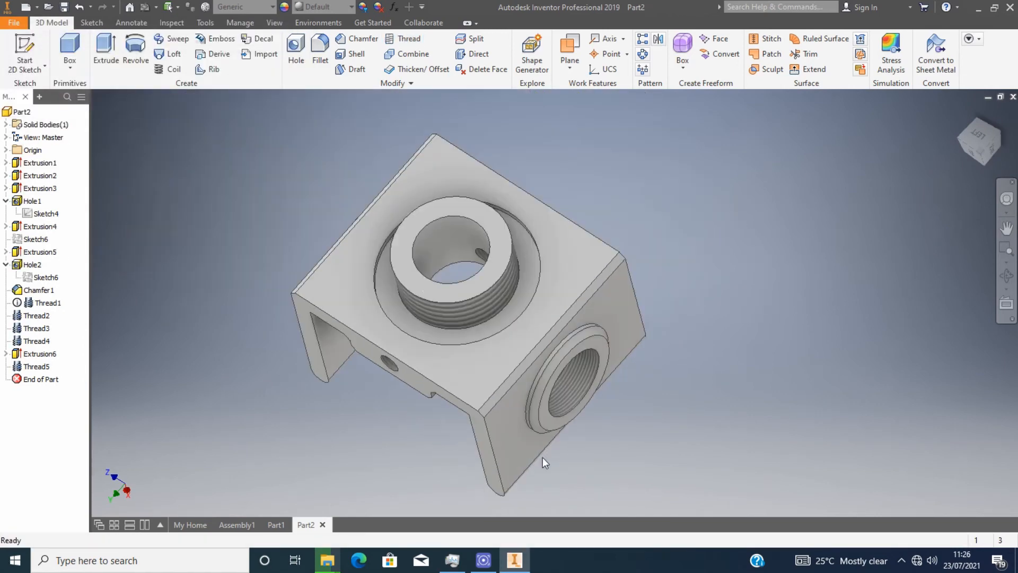
Step: Try a 90 mm extrusion distance for the U-shaped bracket body
{"action": "double_click", "coordinate": [40, 163]}
{"action": "type", "text": "90"}
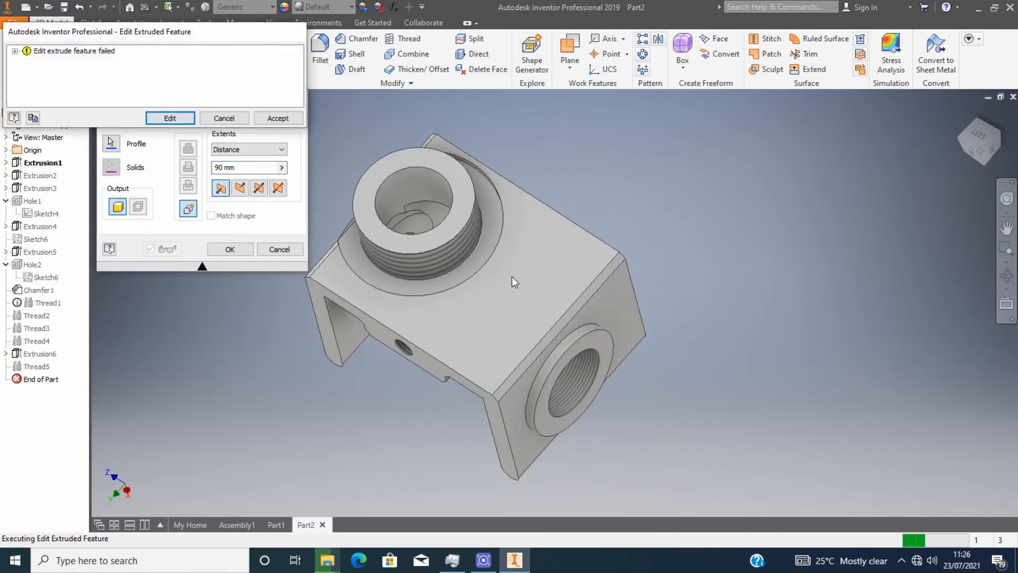
{"action": "left_click", "coordinate": [225, 119]}
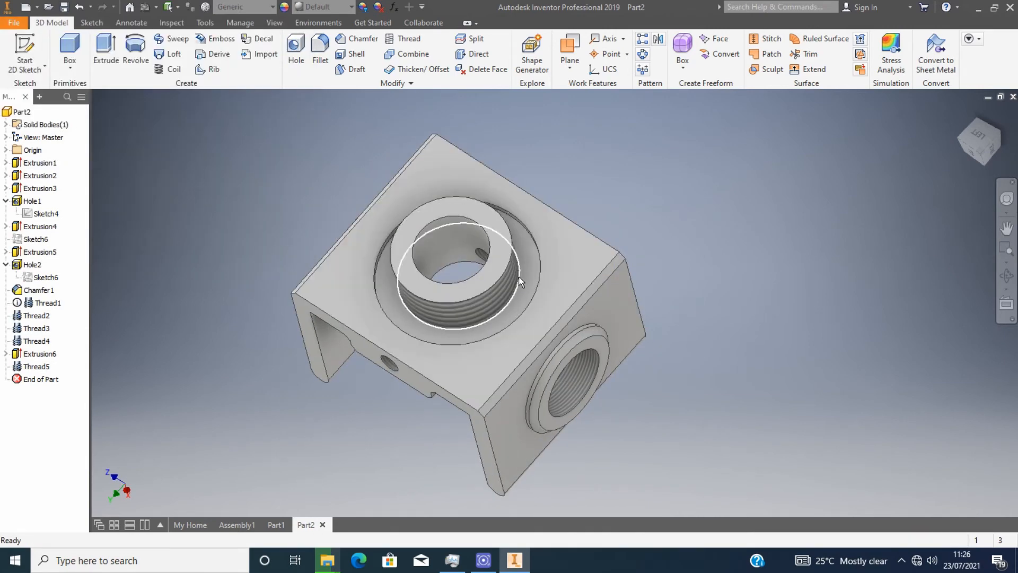
Step: Set the U-shaped bracket body's extrusion distance to 95 mm and accept the change
{"action": "double_click", "coordinate": [324, 279]}
{"action": "type", "text": "5"}
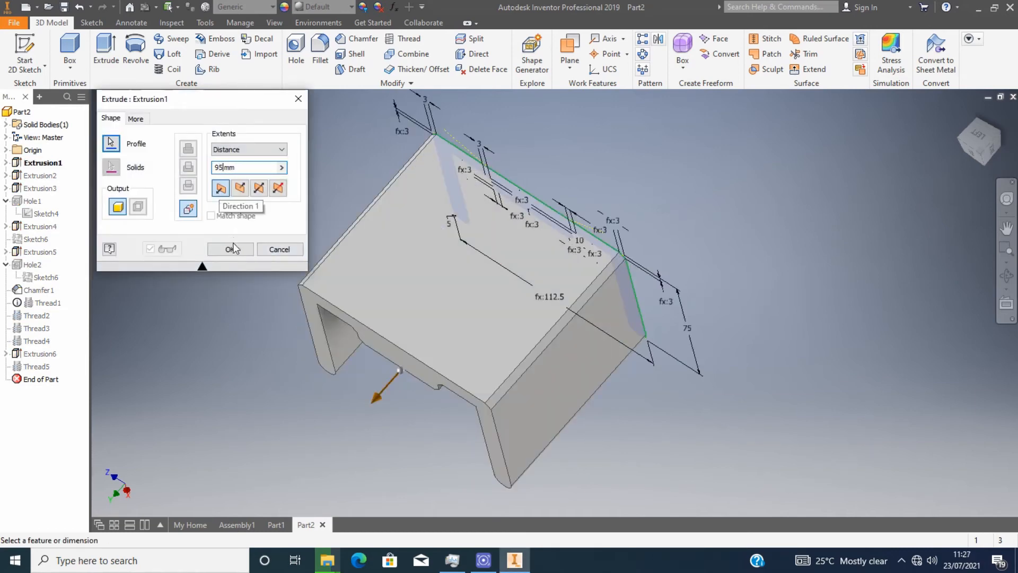
{"action": "left_click", "coordinate": [231, 247]}
{"action": "left_click", "coordinate": [276, 118]}
Step: Change the size of the external thread on the base's central boss to 62
{"action": "mouse_move", "coordinate": [976, 142]}
{"action": "left_mouse_down"}
{"action": "mouse_move", "coordinate": [954, 106]}
{"action": "mouse_move", "coordinate": [989, 132]}
{"action": "left_mouse_up"}
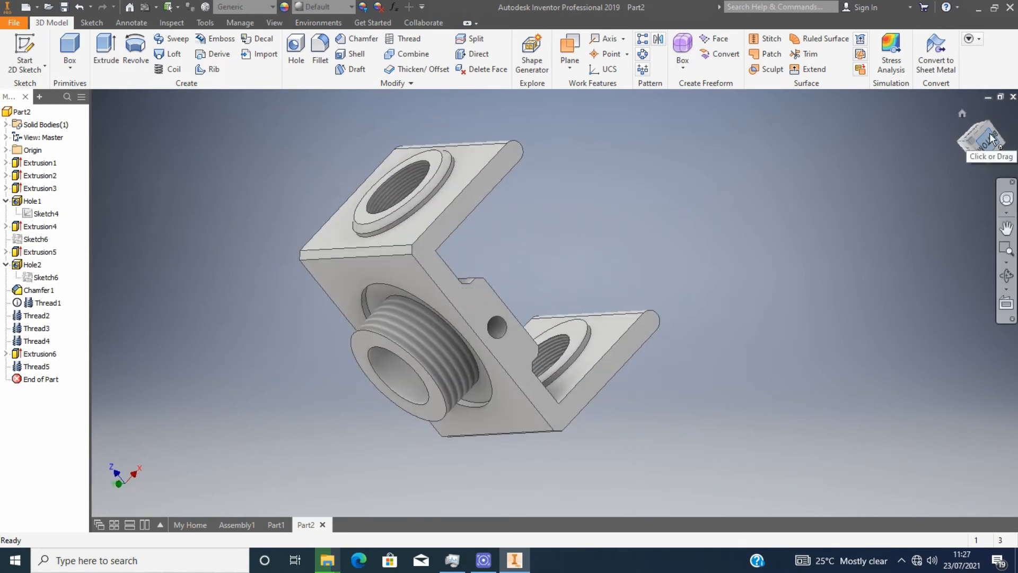
{"action": "scroll", "coordinate": [514, 353], "scroll_direction": "up", "scroll_amount": 2}
{"action": "scroll", "coordinate": [517, 297], "scroll_direction": "down", "scroll_amount": 3}
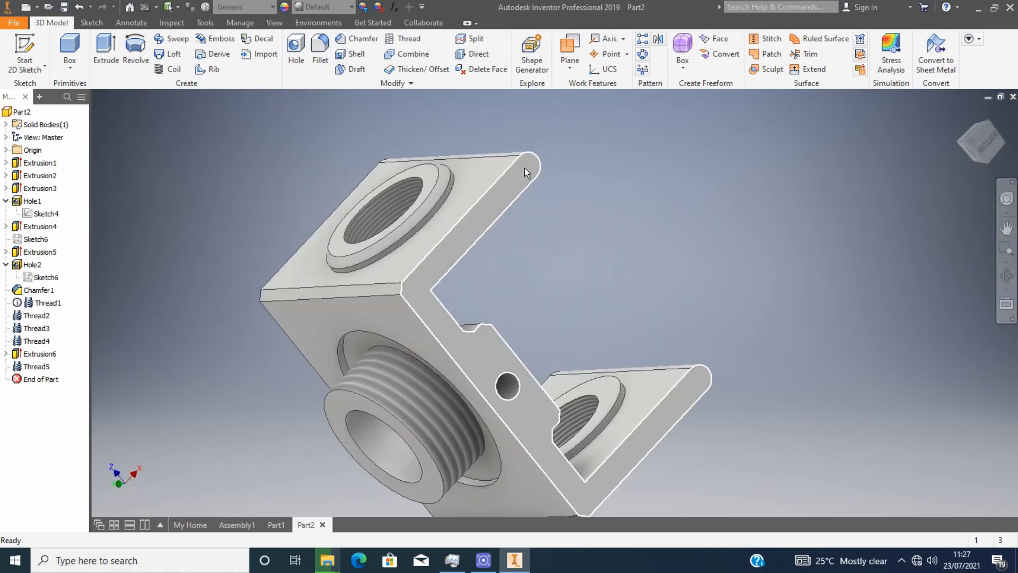
{"action": "mouse_move", "coordinate": [986, 137]}
{"action": "left_mouse_down"}
{"action": "mouse_move", "coordinate": [954, 171]}
{"action": "mouse_move", "coordinate": [966, 123]}
{"action": "mouse_move", "coordinate": [981, 154]}
{"action": "mouse_move", "coordinate": [973, 130]}
{"action": "mouse_move", "coordinate": [981, 141]}
{"action": "left_mouse_up"}
{"action": "mouse_move", "coordinate": [468, 355]}
{"action": "middle_mouse_down", "text": "shift"}
{"action": "mouse_move", "coordinate": [468, 287]}
{"action": "mouse_move", "coordinate": [525, 339]}
{"action": "mouse_move", "coordinate": [478, 339]}
{"action": "mouse_move", "coordinate": [435, 371]}
{"action": "middle_mouse_up", "text": "shift"}
{"action": "left_click_drag", "start_coordinate": [980, 141], "coordinate": [980, 129]}
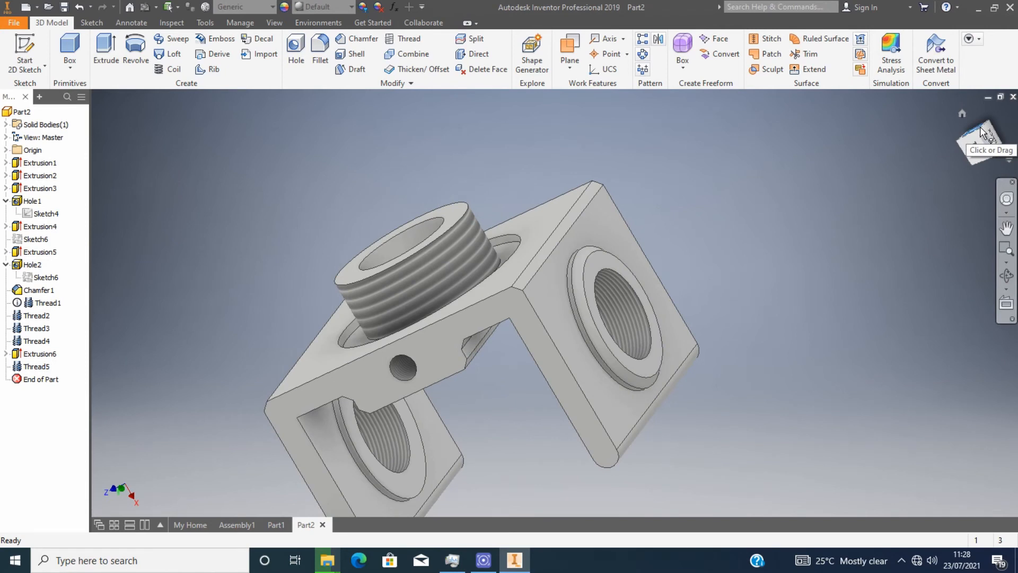
{"action": "double_click", "coordinate": [33, 341]}
{"action": "left_click", "coordinate": [277, 102]}
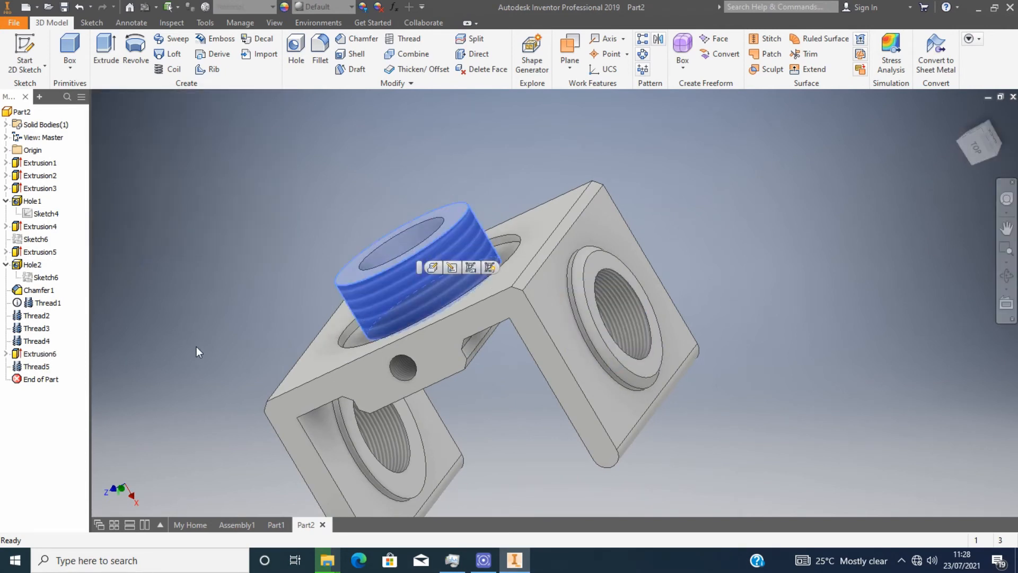
{"action": "double_click", "coordinate": [36, 365]}
{"action": "left_click", "coordinate": [142, 179]}
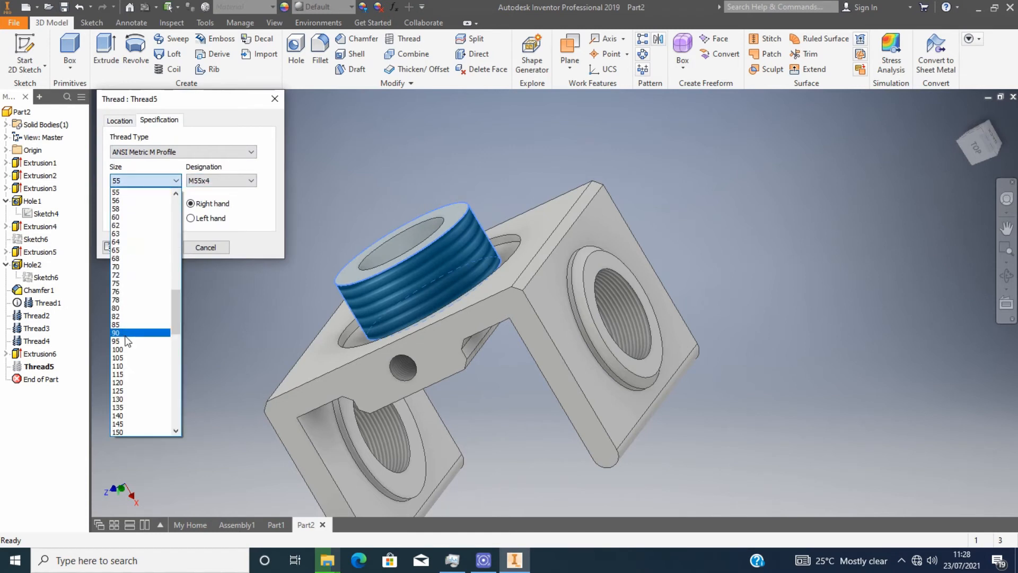
{"action": "left_click", "coordinate": [137, 225]}
{"action": "left_click", "coordinate": [157, 247]}
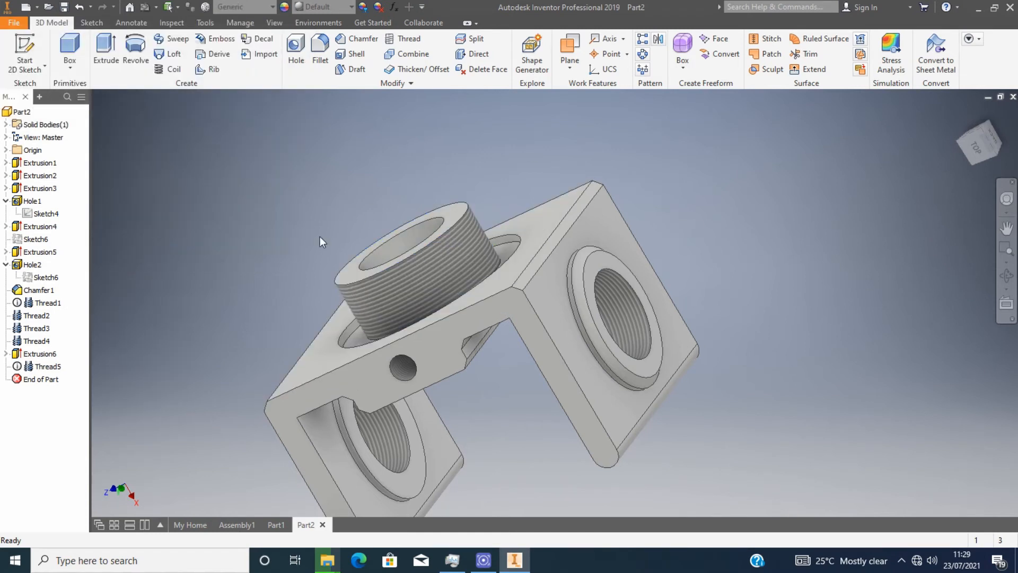
Step: Try a 5 mm fillet on the outer corner edge between the base and one leg, and undo it
{"action": "scroll", "coordinate": [435, 323], "scroll_direction": "down", "scroll_amount": 1}
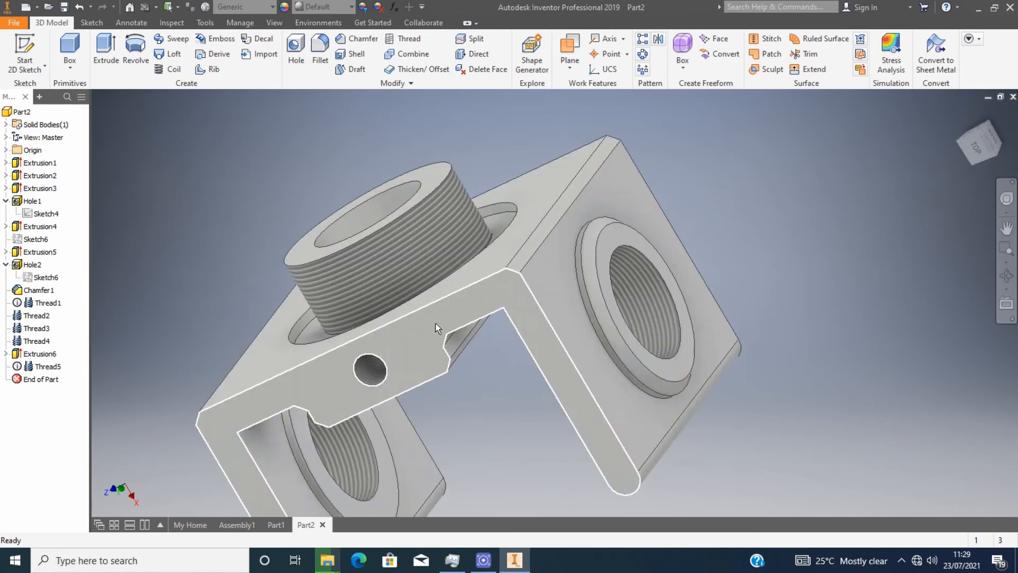
{"action": "scroll", "coordinate": [441, 325], "scroll_direction": "up", "scroll_amount": 4}
{"action": "scroll", "coordinate": [488, 350], "scroll_direction": "down", "scroll_amount": 2}
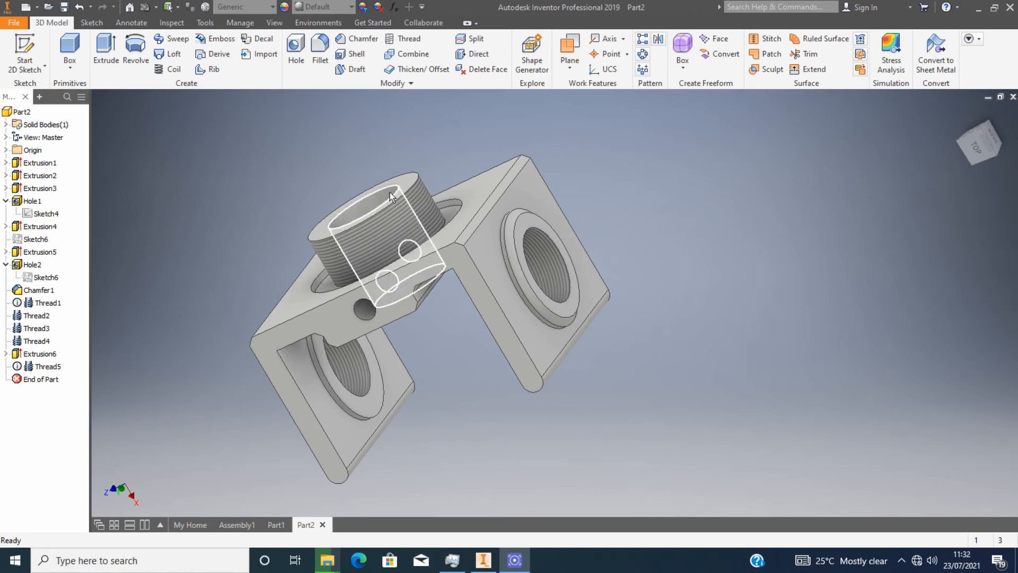
{"action": "scroll", "coordinate": [380, 146], "scroll_direction": "up", "scroll_amount": 3}
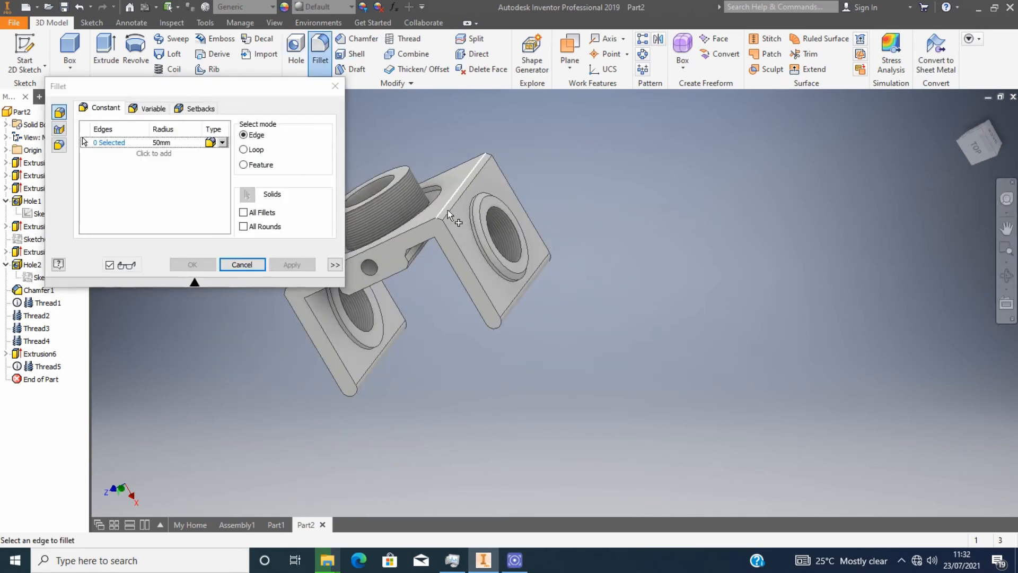
{"action": "left_click", "coordinate": [446, 209]}
{"action": "scroll", "coordinate": [448, 209], "scroll_direction": "down", "scroll_amount": 3}
{"action": "type", "text": "5"}
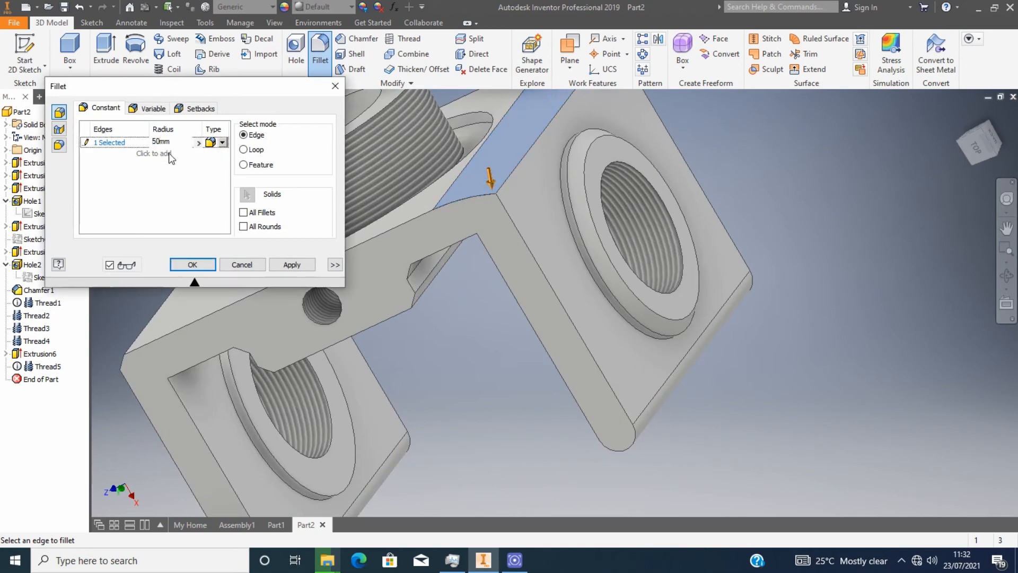
{"action": "scroll", "coordinate": [521, 206], "scroll_direction": "down", "scroll_amount": 2}
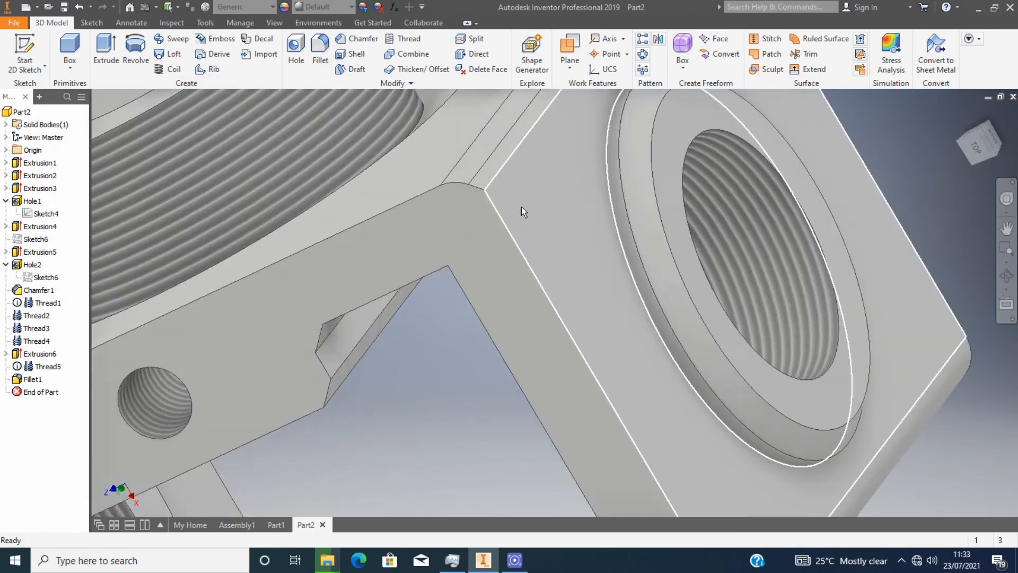
{"action": "scroll", "coordinate": [521, 205], "scroll_direction": "up", "scroll_amount": 5}
{"action": "key", "text": "ctrl+z"}
{"action": "left_click", "coordinate": [317, 23]}
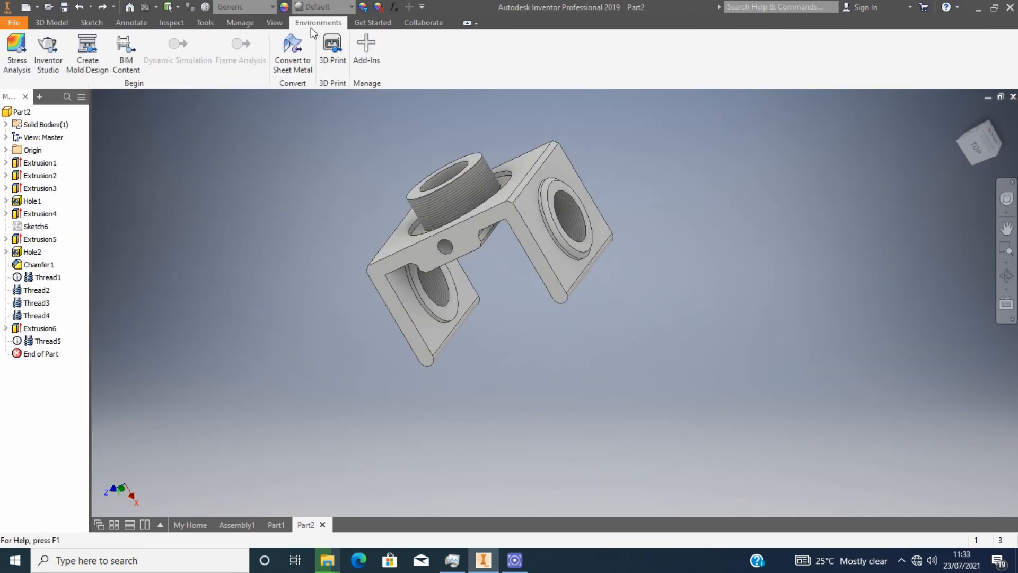
{"action": "left_click", "coordinate": [240, 24]}
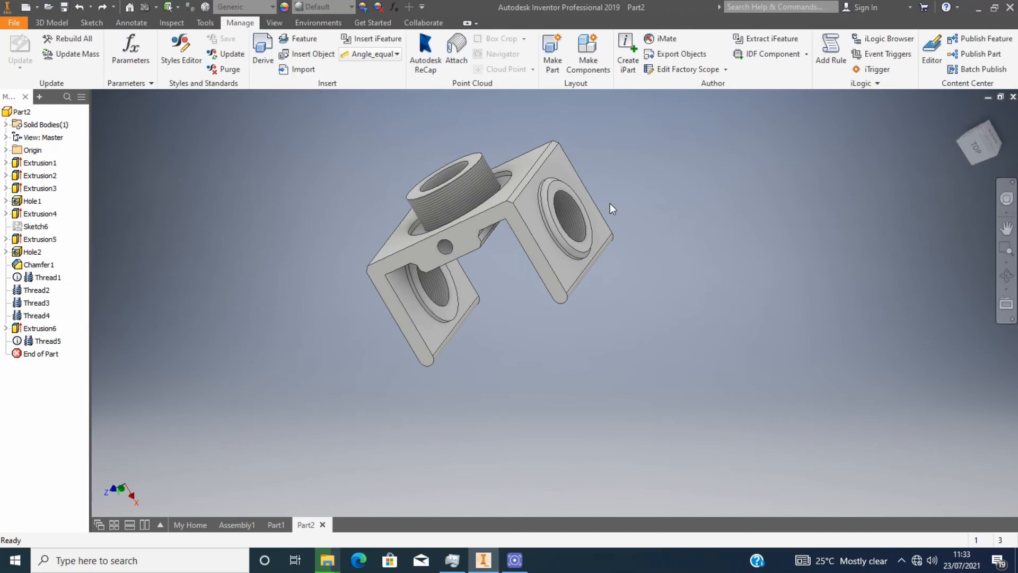
{"action": "left_click", "coordinate": [173, 24]}
{"action": "left_click", "coordinate": [98, 26]}
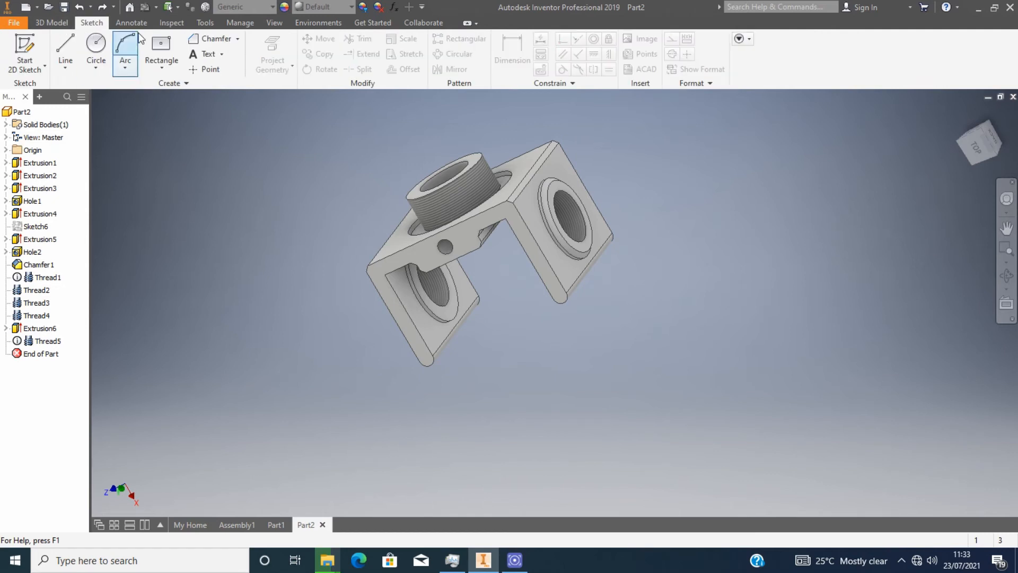
{"action": "left_click", "coordinate": [133, 24]}
{"action": "left_click", "coordinate": [172, 24]}
Step: Open the Appearance Browser with the Inventor Material Library to assign finishes to the bracket
{"action": "left_click", "coordinate": [205, 24]}
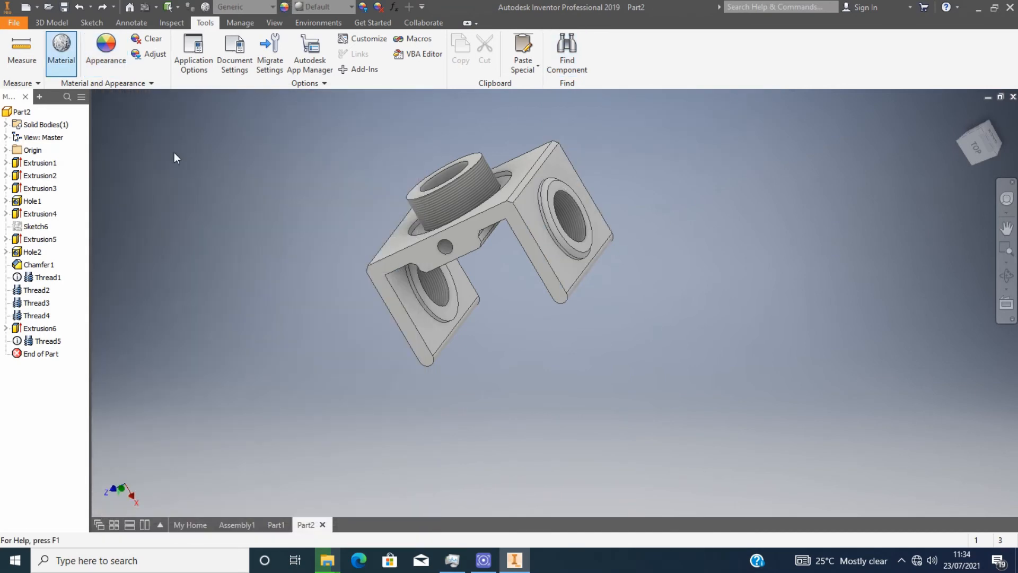
{"action": "scroll", "coordinate": [283, 272], "scroll_direction": "down", "scroll_amount": 5}
{"action": "left_click", "coordinate": [103, 53]}
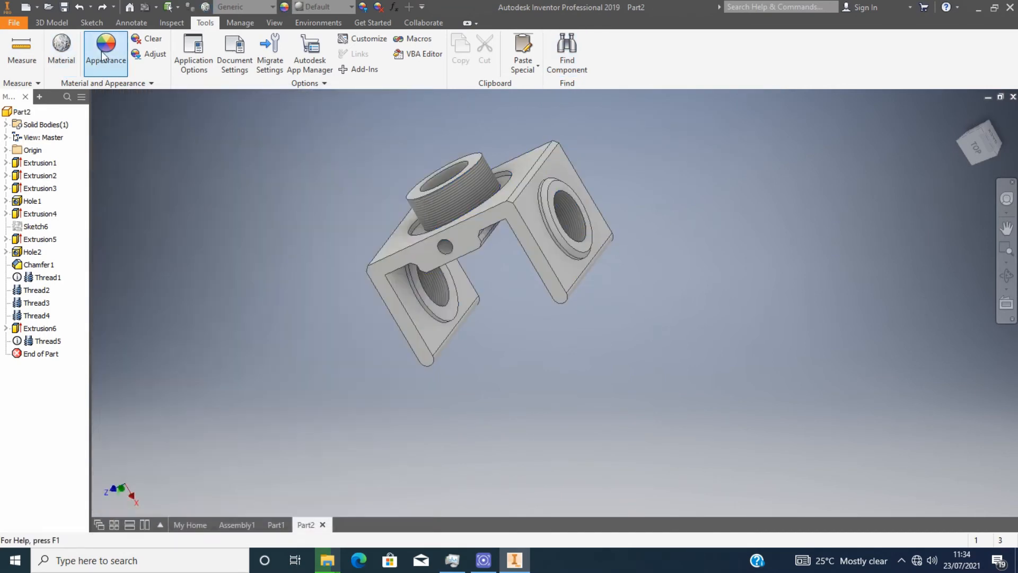
{"action": "scroll", "coordinate": [652, 318], "scroll_direction": "down", "scroll_amount": 2}
{"action": "scroll", "coordinate": [700, 307], "scroll_direction": "up", "scroll_amount": 3}
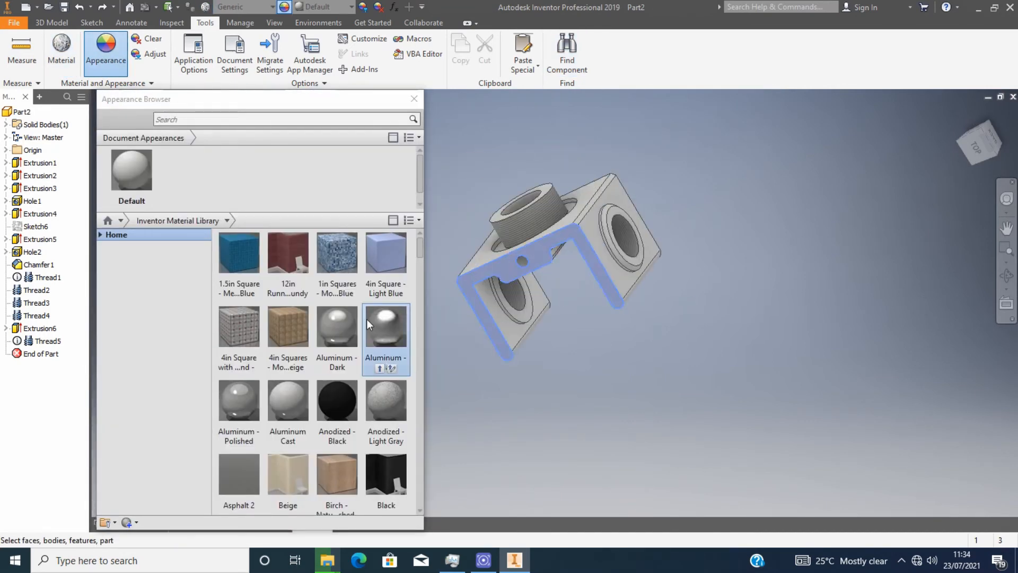
Step: Preview copper, gold and other library appearances on the central boss's threaded outer face
{"action": "scroll", "coordinate": [392, 380], "scroll_direction": "down", "scroll_amount": 5}
{"action": "left_click_drag", "start_coordinate": [378, 387], "coordinate": [541, 271]}
{"action": "scroll", "coordinate": [421, 319], "scroll_direction": "down", "scroll_amount": 10}
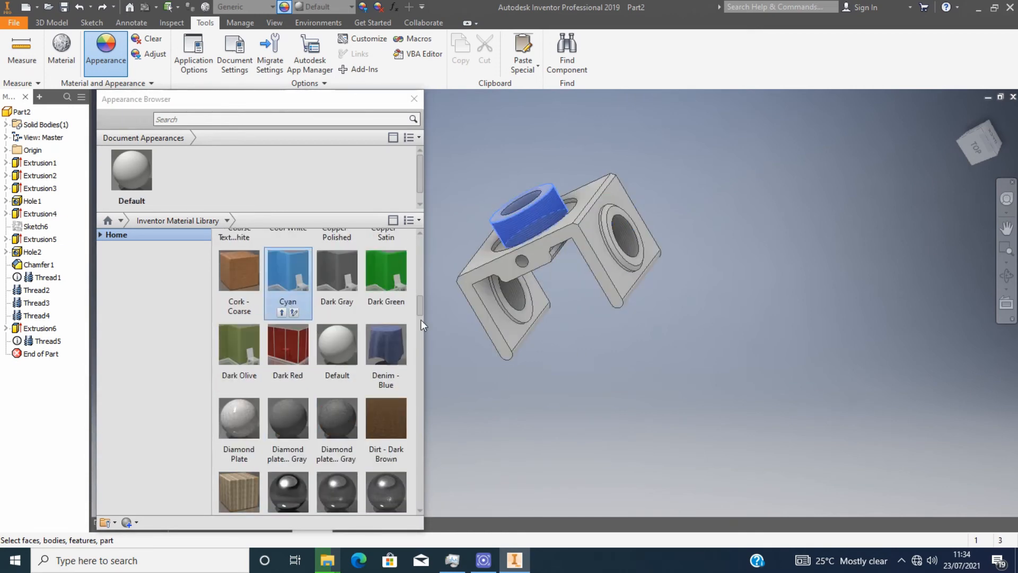
{"action": "scroll", "coordinate": [371, 296], "scroll_direction": "up", "scroll_amount": 15}
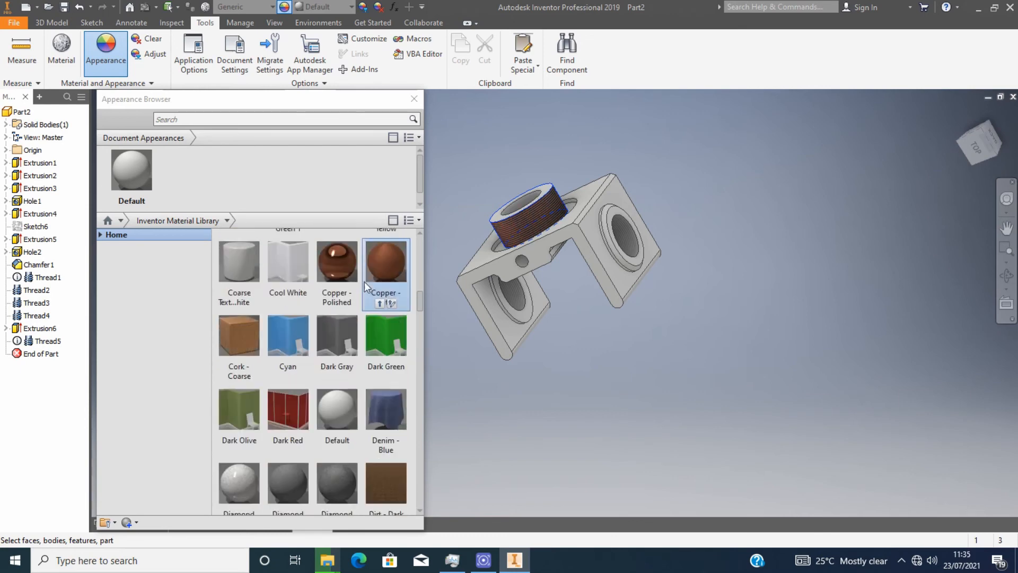
{"action": "scroll", "coordinate": [323, 310], "scroll_direction": "down", "scroll_amount": 20}
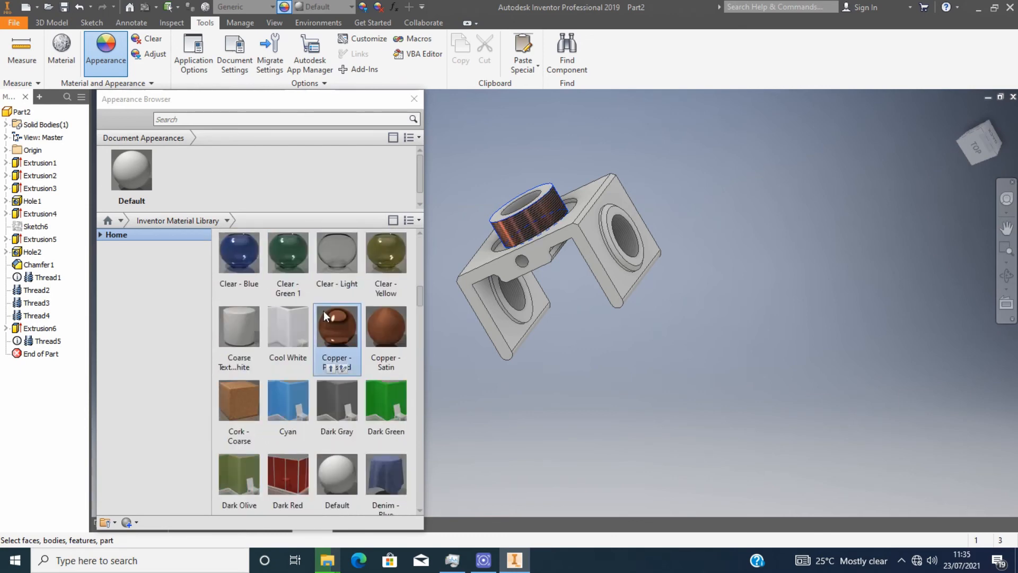
{"action": "scroll", "coordinate": [320, 298], "scroll_direction": "up", "scroll_amount": 10}
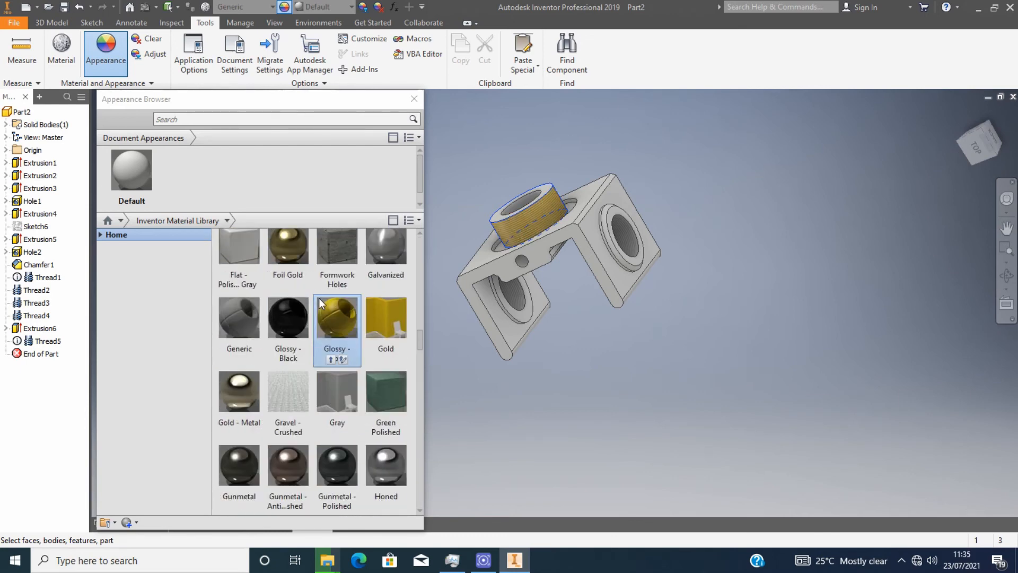
{"action": "scroll", "coordinate": [319, 298], "scroll_direction": "down", "scroll_amount": 3}
{"action": "scroll", "coordinate": [319, 298], "scroll_direction": "down", "scroll_amount": 5}
Step: Search the appearance library for chrome and apply Chrome - Polished Blue to the central boss's threaded outer face
{"action": "left_click", "coordinate": [215, 117]}
{"action": "type", "text": "chrome"}
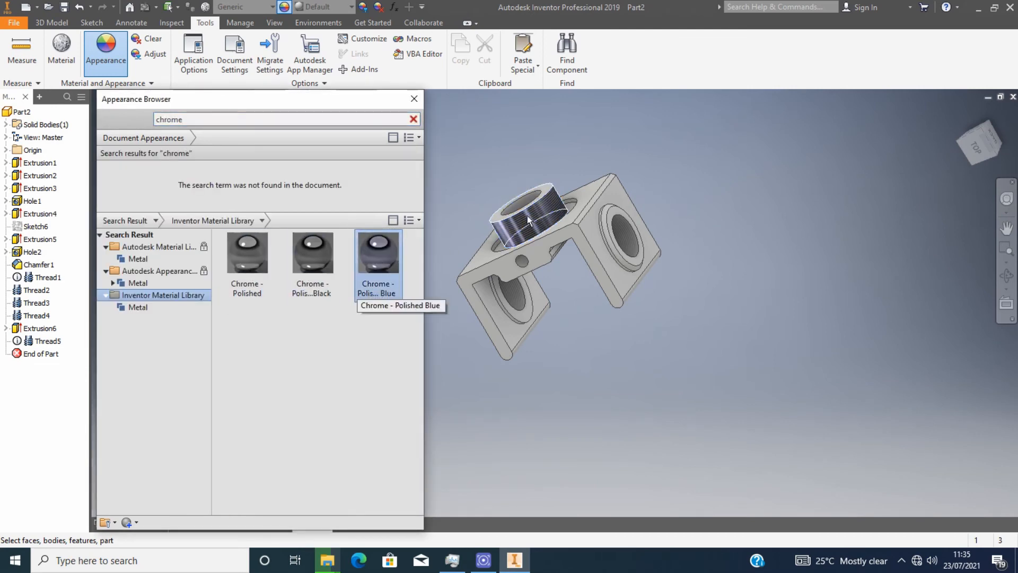
{"action": "left_click", "coordinate": [378, 255]}
{"action": "scroll", "coordinate": [609, 256], "scroll_direction": "down", "scroll_amount": 5}
{"action": "scroll", "coordinate": [496, 255], "scroll_direction": "up", "scroll_amount": 4}
{"action": "mouse_move", "coordinate": [370, 299]}
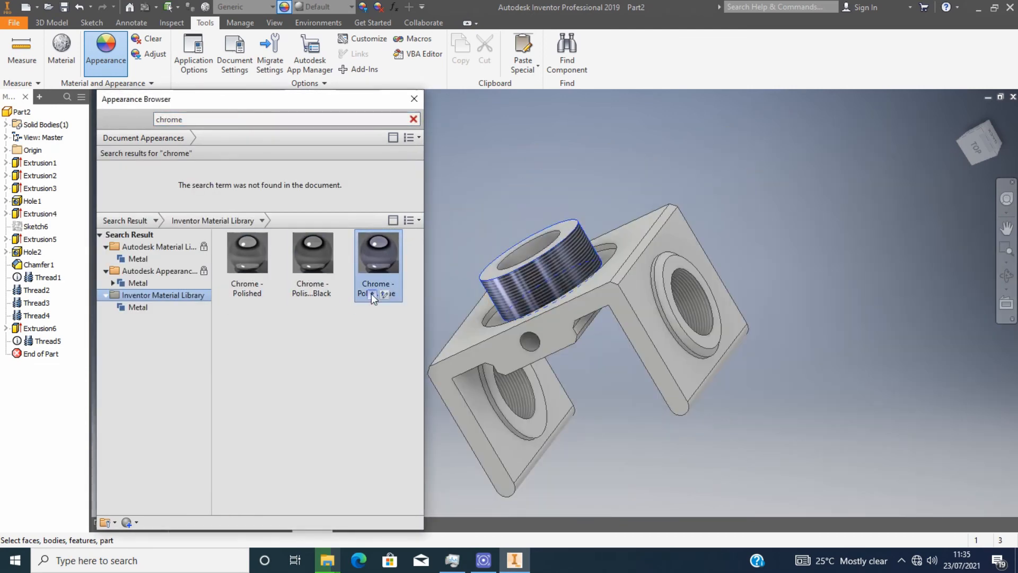
{"action": "left_click", "coordinate": [456, 313]}
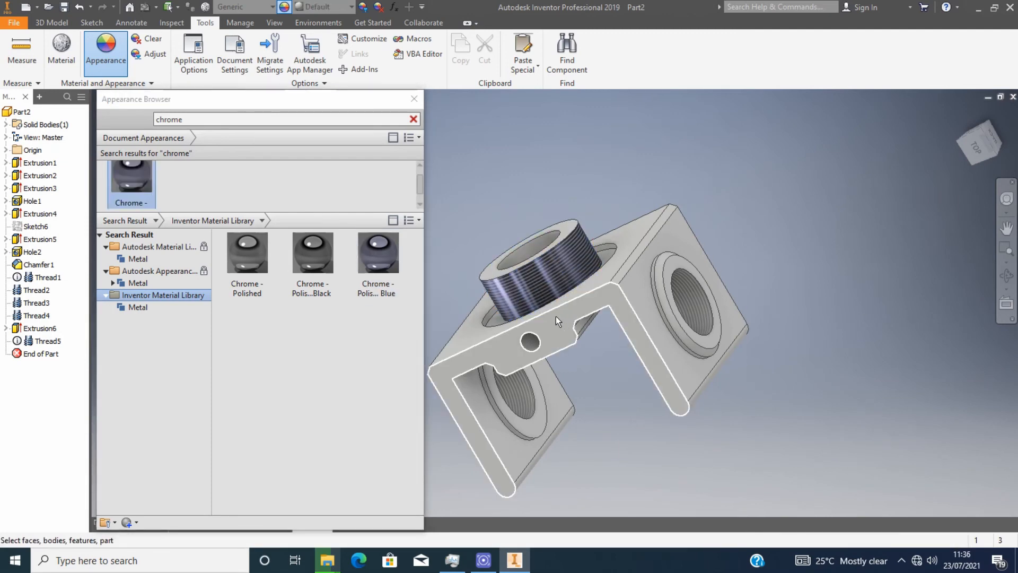
Step: Apply Chrome - Polished Blue to the threaded bores of the ring bosses on the legs
{"action": "scroll", "coordinate": [556, 320], "scroll_direction": "down", "scroll_amount": 3}
{"action": "scroll", "coordinate": [670, 342], "scroll_direction": "up", "scroll_amount": 4}
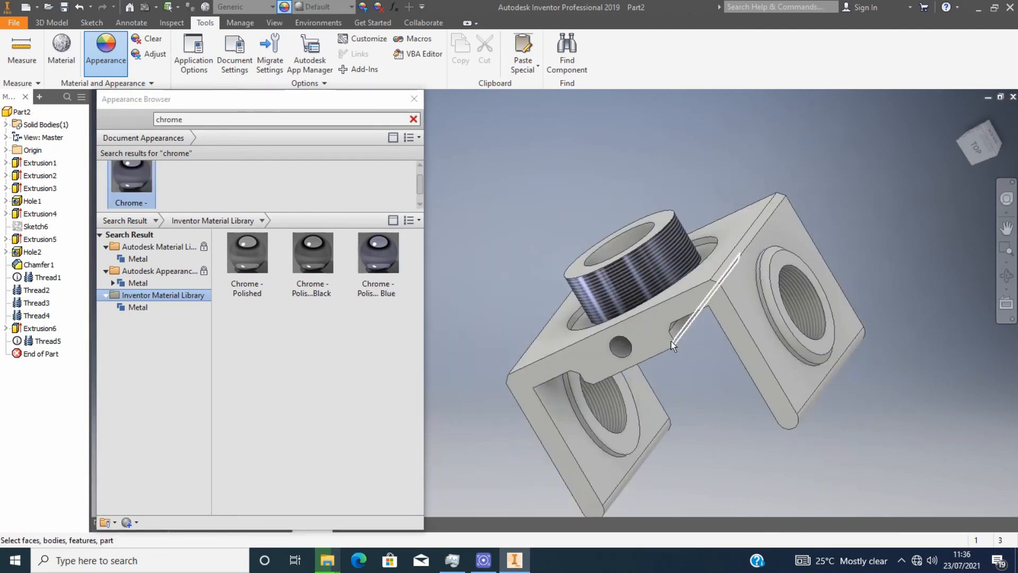
{"action": "left_click", "coordinate": [371, 297]}
{"action": "left_click", "coordinate": [628, 342]}
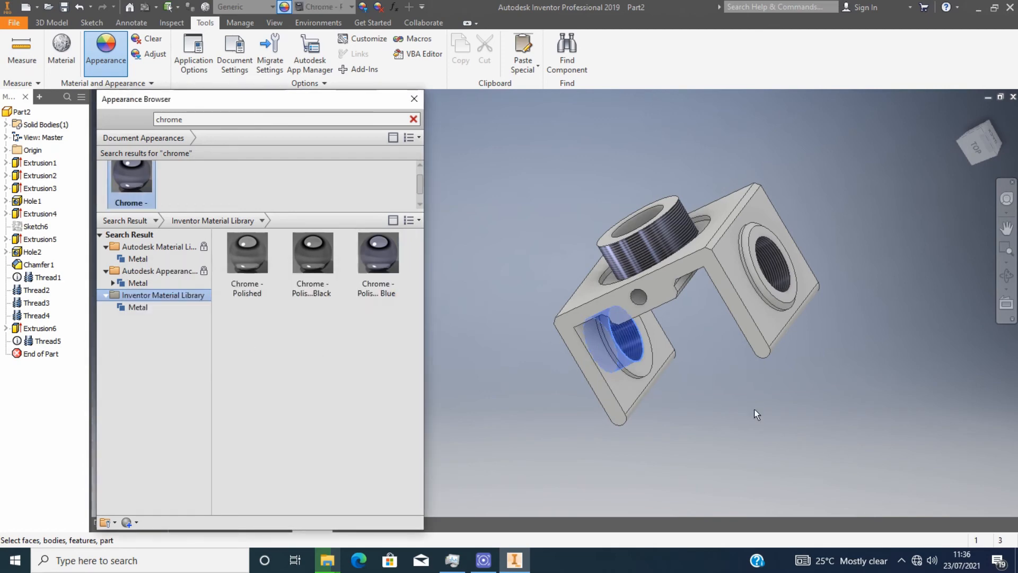
Step: Apply Chrome - Polished Blue to the threaded cross hole through the base, using the document's local copy of the appearance
{"action": "scroll", "coordinate": [640, 323], "scroll_direction": "up", "scroll_amount": 3}
{"action": "left_click", "coordinate": [636, 271]}
{"action": "left_click", "coordinate": [371, 297]}
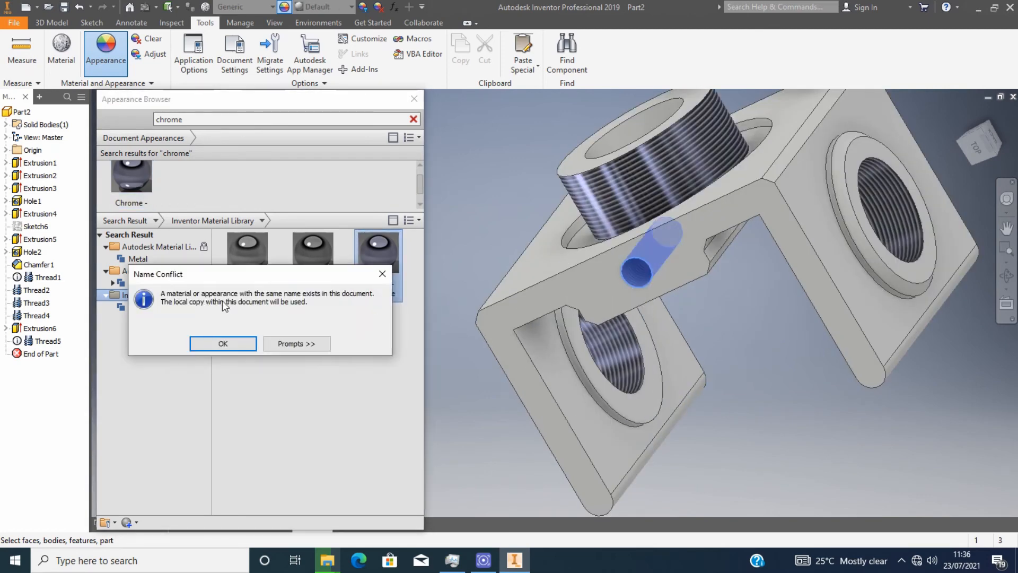
{"action": "left_click", "coordinate": [223, 344]}
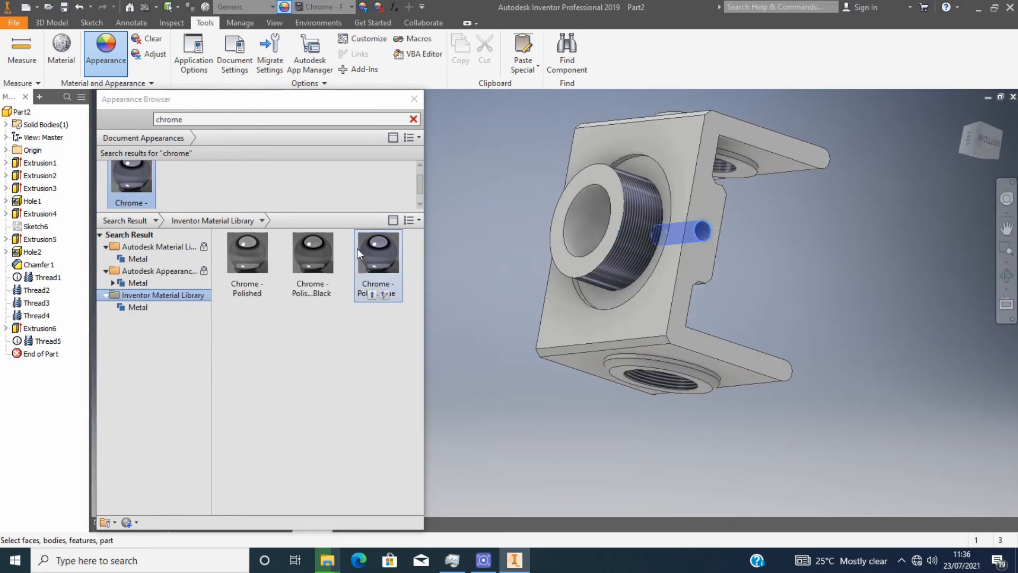
{"action": "left_click", "coordinate": [372, 295]}
{"action": "left_click", "coordinate": [220, 343]}
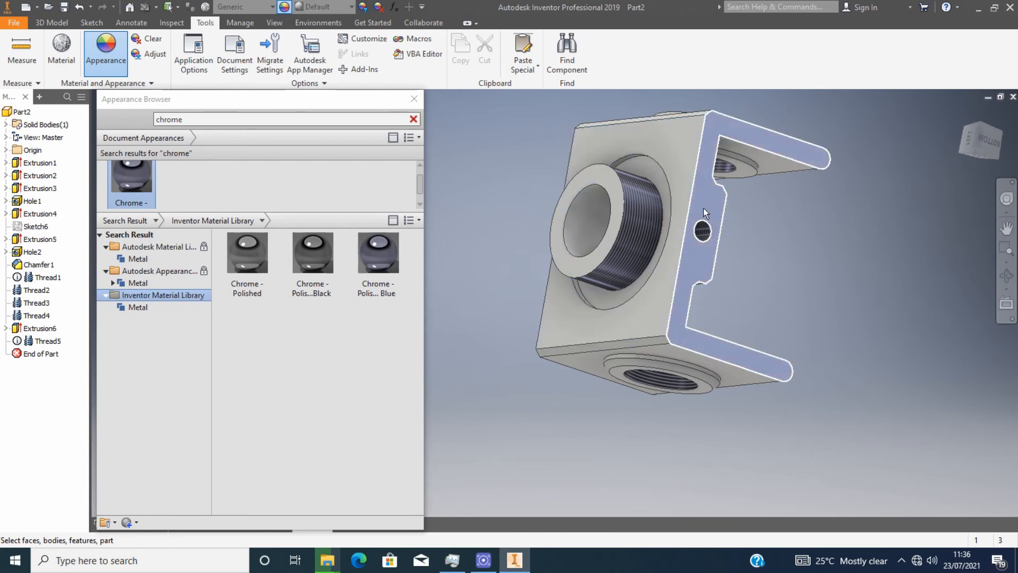
Step: Select the inner and outer faces of the U-shaped bracket body, leaving out the boss, groove and ring faces
{"action": "left_click", "coordinate": [727, 386]}
{"action": "left_click", "coordinate": [982, 127]}
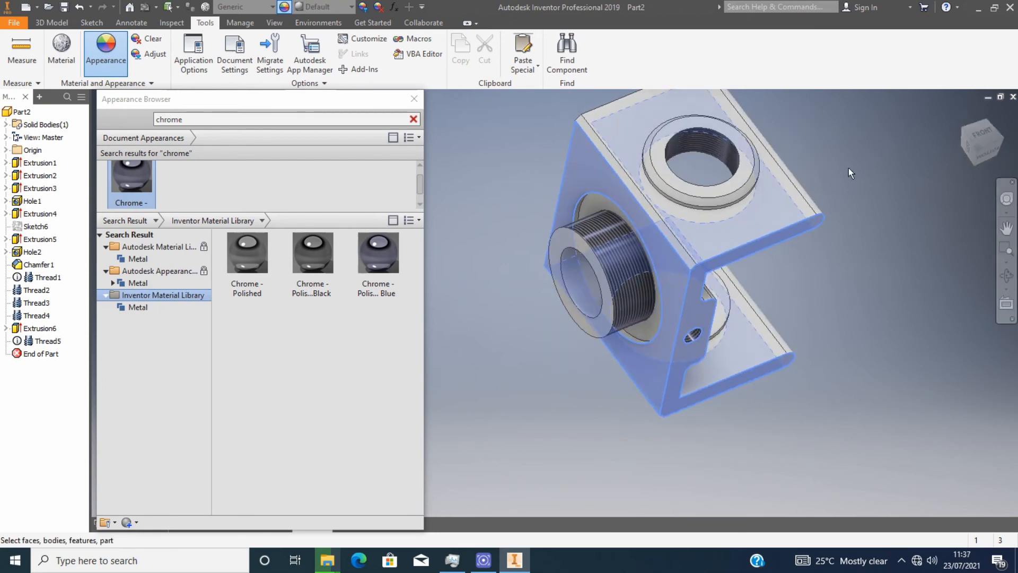
{"action": "left_click", "coordinate": [971, 144]}
{"action": "left_click", "coordinate": [941, 183]}
{"action": "left_click", "coordinate": [976, 138]}
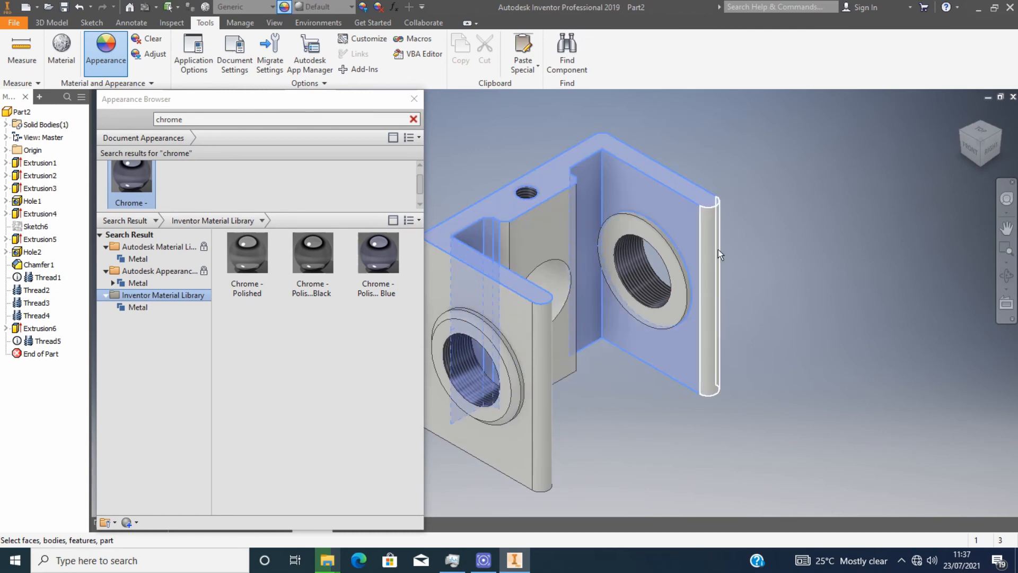
{"action": "mouse_move", "coordinate": [982, 152]}
{"action": "left_mouse_down"}
{"action": "mouse_move", "coordinate": [541, 228]}
{"action": "mouse_move", "coordinate": [963, 170]}
{"action": "mouse_move", "coordinate": [933, 297]}
{"action": "left_mouse_up"}
{"action": "left_click_drag", "start_coordinate": [978, 145], "coordinate": [656, 192]}
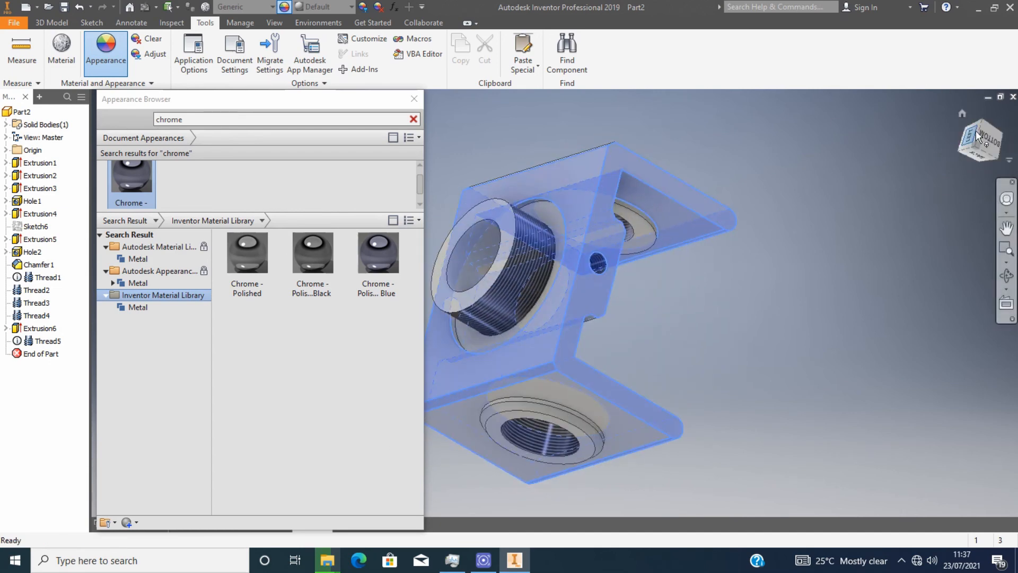
{"action": "left_click_drag", "start_coordinate": [975, 139], "coordinate": [579, 288]}
{"action": "mouse_move", "coordinate": [980, 143]}
{"action": "left_mouse_down"}
{"action": "mouse_move", "coordinate": [753, 244]}
{"action": "mouse_move", "coordinate": [729, 210]}
{"action": "left_mouse_up"}
{"action": "scroll", "coordinate": [729, 212], "scroll_direction": "up", "scroll_amount": 3}
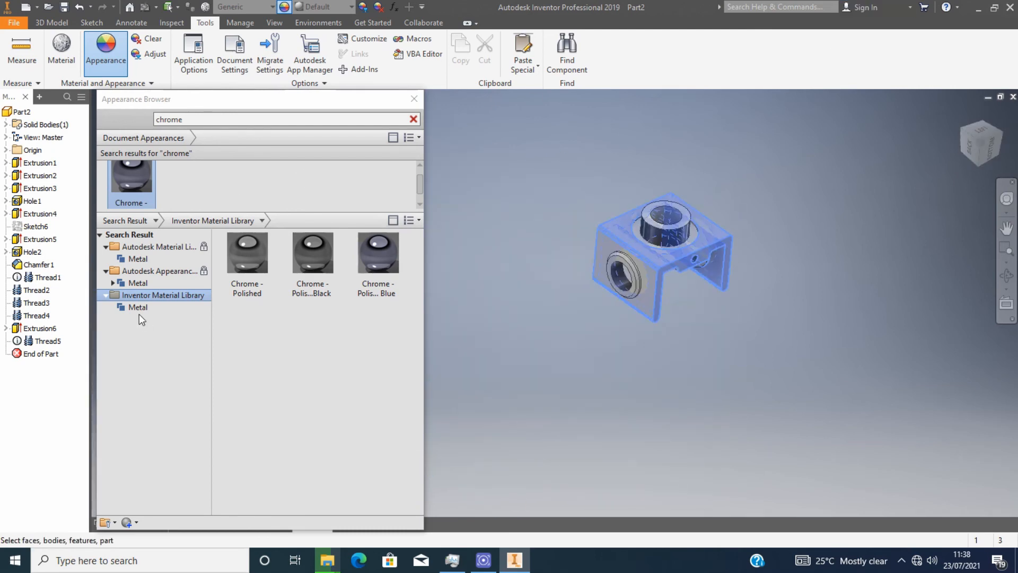
Step: Search the appearance library for steel
{"action": "left_click", "coordinate": [193, 121]}
{"action": "type", "text": "steel"}
{"action": "key", "text": "Return"}
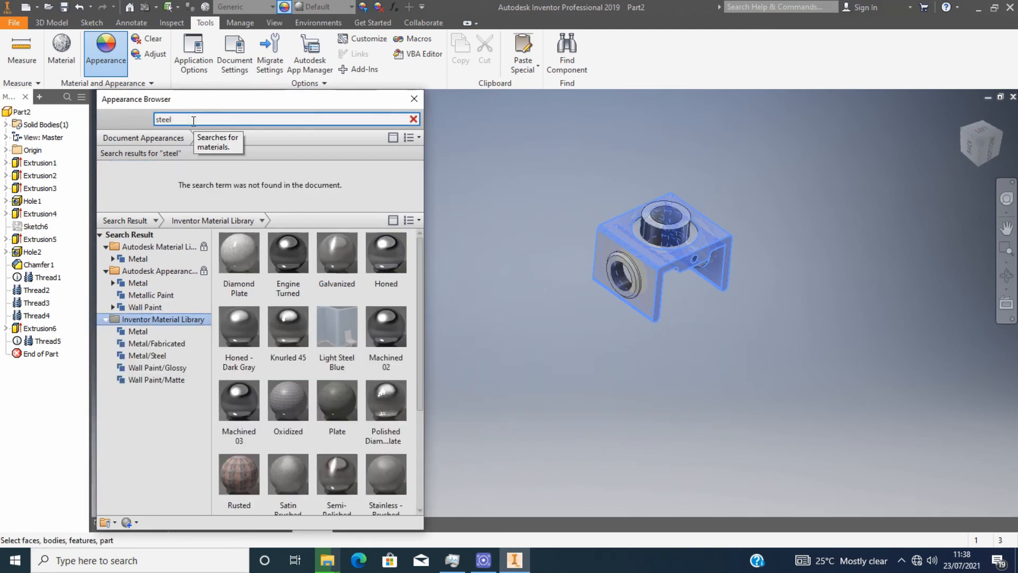
{"action": "scroll", "coordinate": [768, 186], "scroll_direction": "down", "scroll_amount": 4}
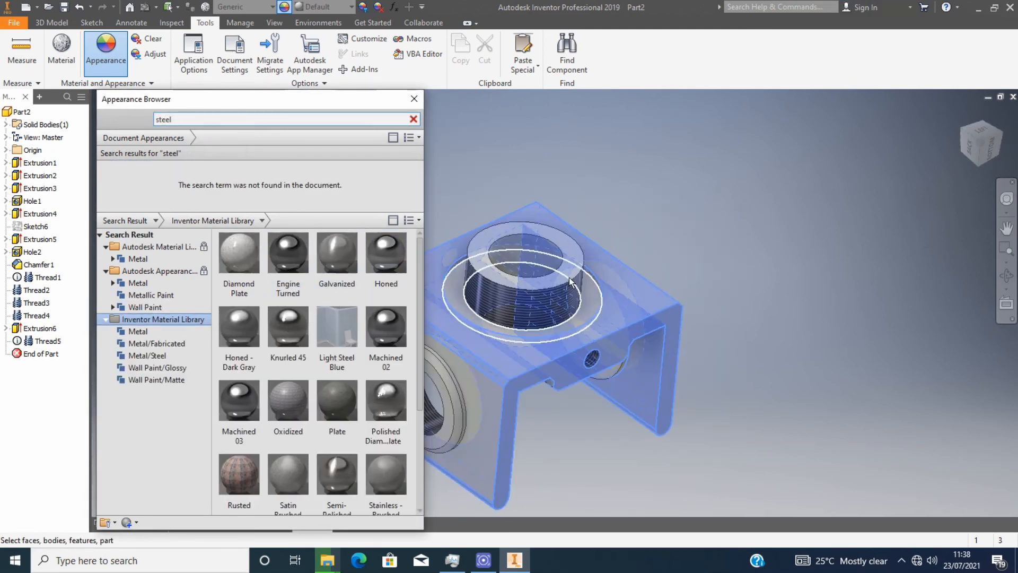
{"action": "scroll", "coordinate": [837, 373], "scroll_direction": "up", "scroll_amount": 2}
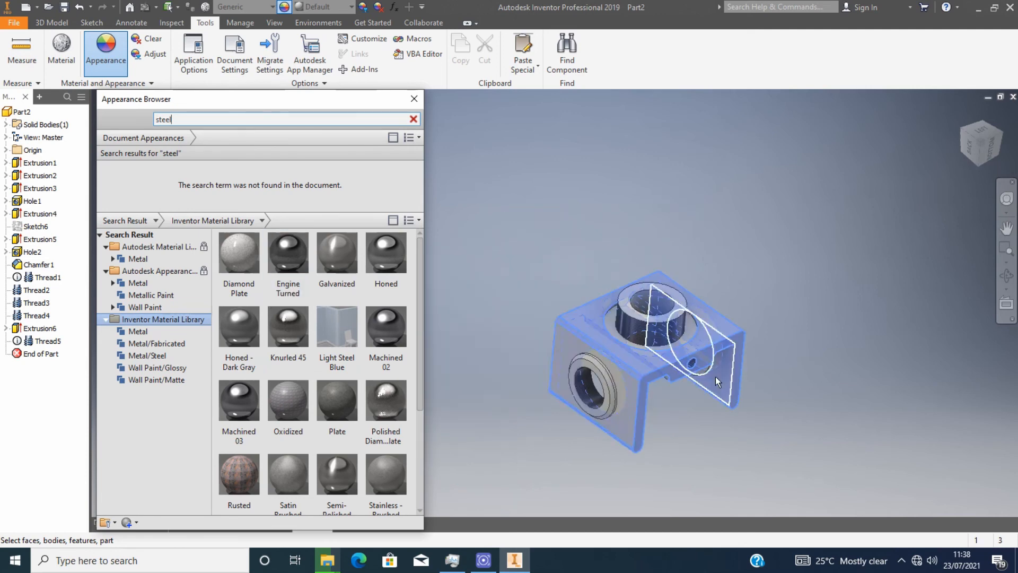
Step: Compare the steel finishes on the selected bracket body faces and apply Engine Turned
{"action": "left_click", "coordinate": [635, 405]}
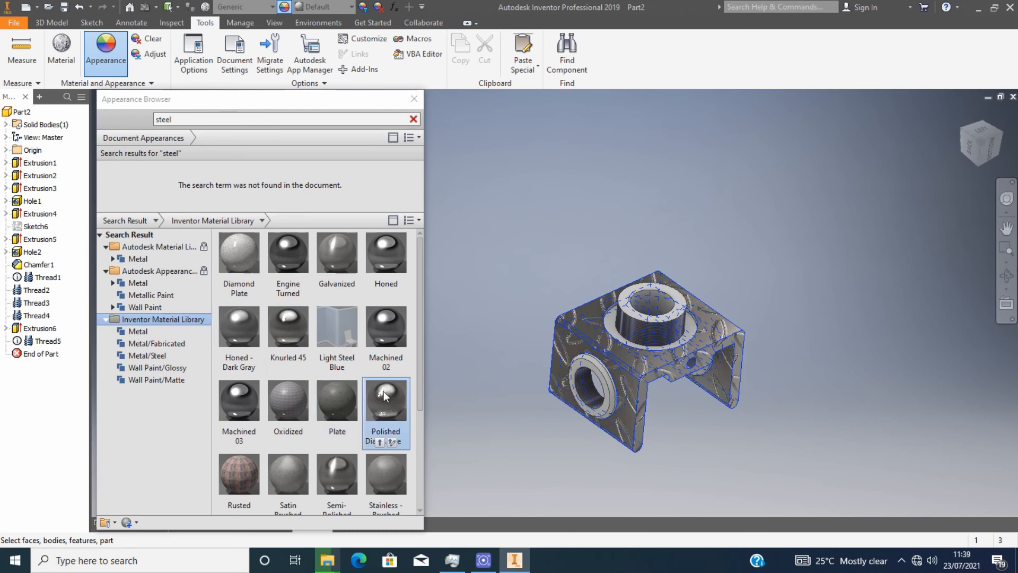
{"action": "scroll", "coordinate": [247, 393], "scroll_direction": "down", "scroll_amount": 3}
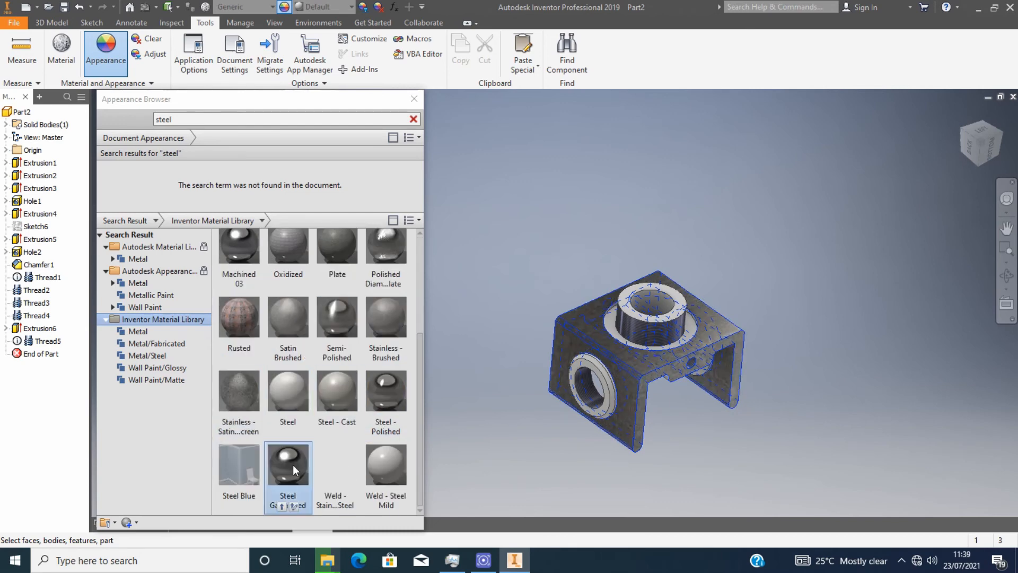
{"action": "scroll", "coordinate": [294, 453], "scroll_direction": "up", "scroll_amount": 1}
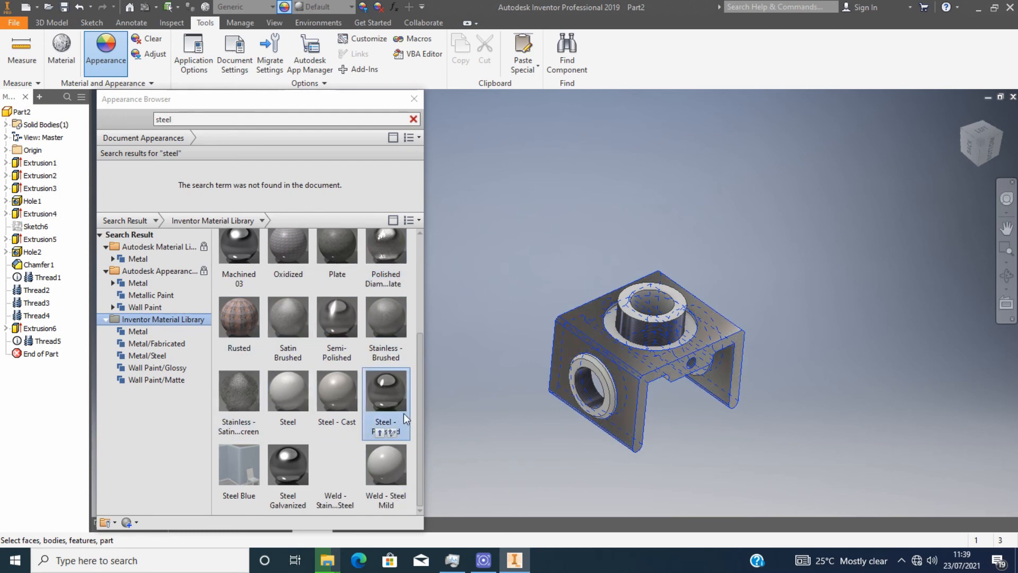
{"action": "scroll", "coordinate": [285, 470], "scroll_direction": "down", "scroll_amount": 1}
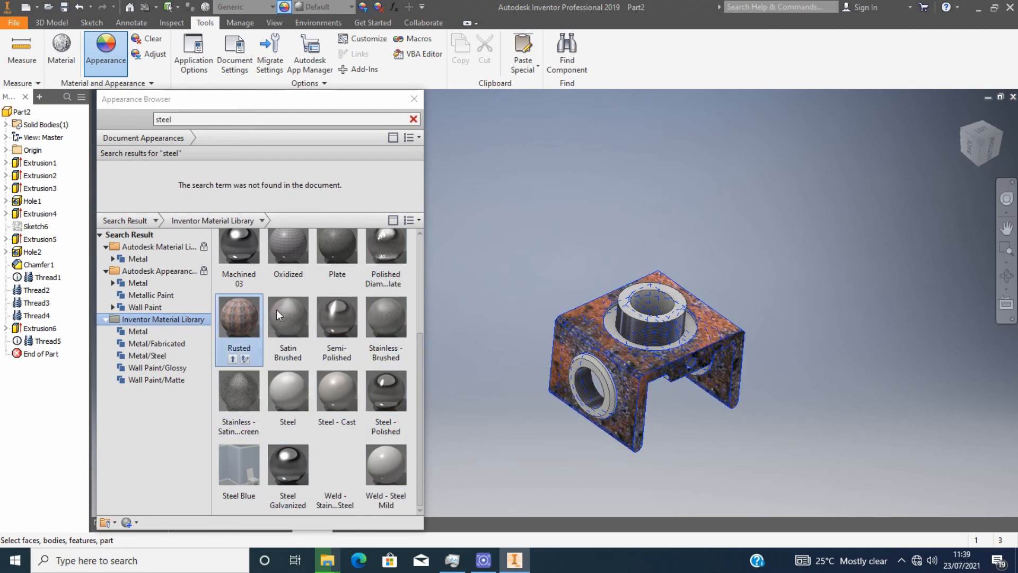
{"action": "scroll", "coordinate": [286, 292], "scroll_direction": "up", "scroll_amount": 5}
{"action": "left_click", "coordinate": [290, 265]}
{"action": "scroll", "coordinate": [645, 339], "scroll_direction": "down", "scroll_amount": 5}
{"action": "scroll", "coordinate": [646, 340], "scroll_direction": "up", "scroll_amount": 5}
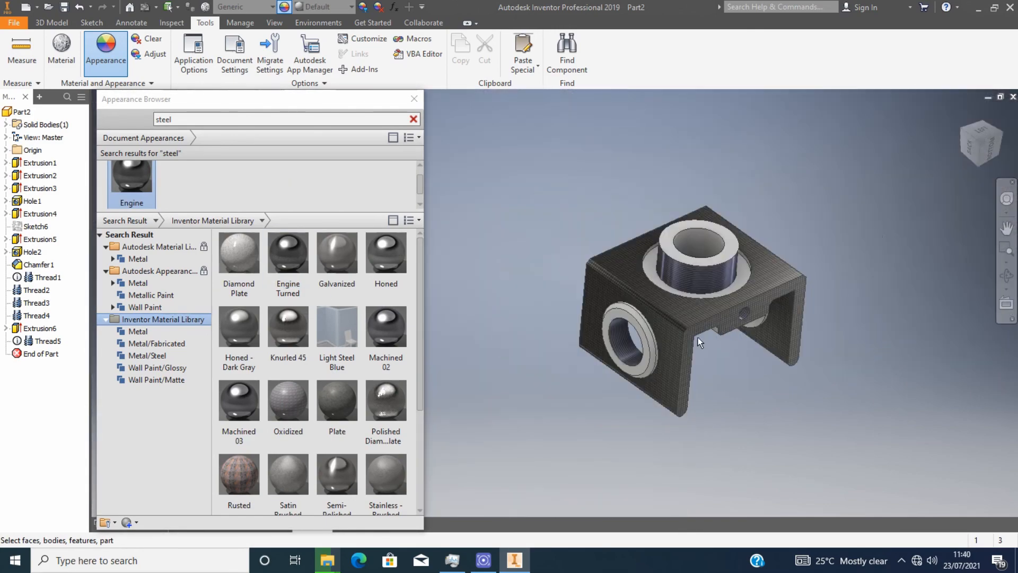
Step: Select the central boss's bore and plain faces, the groove face and the ring face inside one leg
{"action": "mouse_move", "coordinate": [975, 157]}
{"action": "left_mouse_down"}
{"action": "mouse_move", "coordinate": [977, 141]}
{"action": "mouse_move", "coordinate": [981, 149]}
{"action": "mouse_move", "coordinate": [843, 185]}
{"action": "mouse_move", "coordinate": [745, 144]}
{"action": "left_mouse_up"}
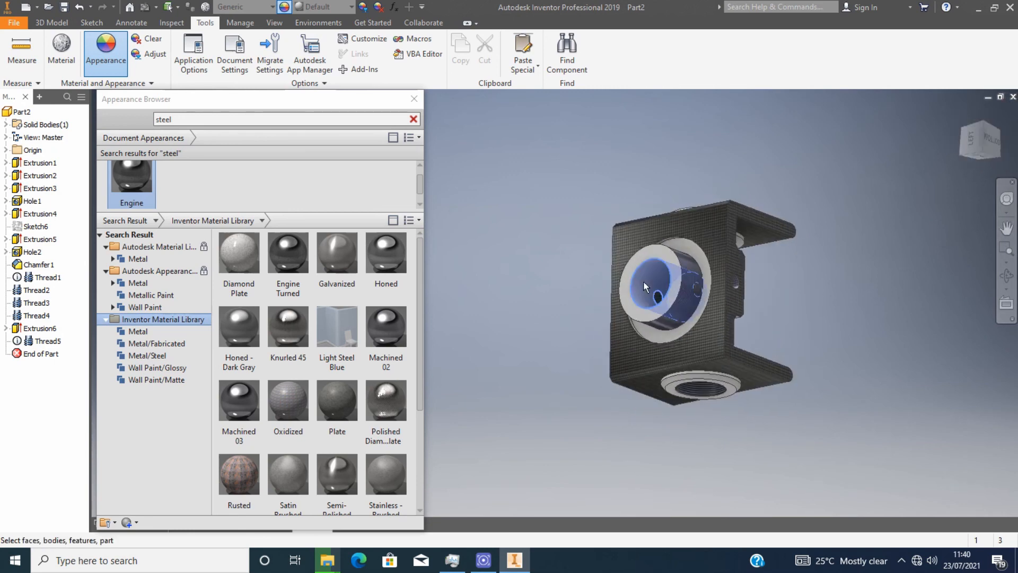
{"action": "mouse_move", "coordinate": [980, 159]}
{"action": "left_mouse_down"}
{"action": "mouse_move", "coordinate": [967, 169]}
{"action": "mouse_move", "coordinate": [981, 156]}
{"action": "mouse_move", "coordinate": [975, 162]}
{"action": "left_mouse_up"}
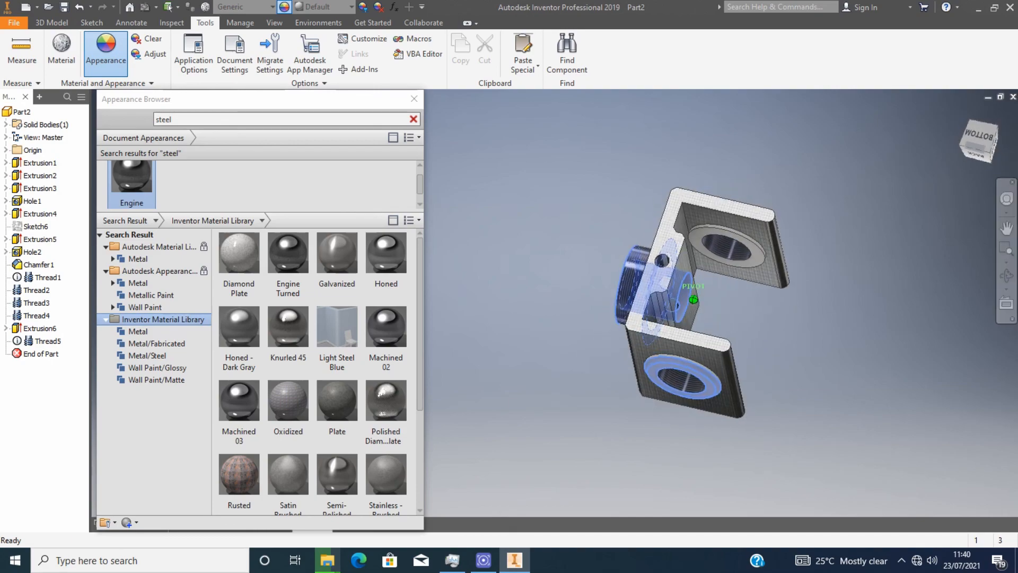
{"action": "scroll", "coordinate": [698, 374], "scroll_direction": "down", "scroll_amount": 6}
{"action": "left_click", "coordinate": [772, 361]}
{"action": "scroll", "coordinate": [772, 361], "scroll_direction": "up", "scroll_amount": 6}
{"action": "scroll", "coordinate": [787, 239], "scroll_direction": "down", "scroll_amount": 3}
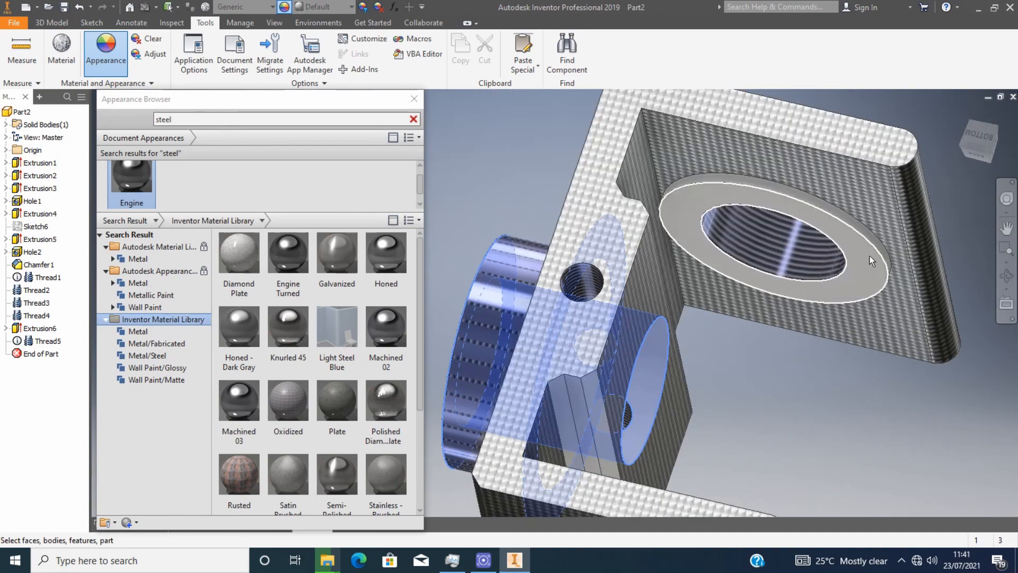
{"action": "left_click", "coordinate": [827, 212]}
Step: Add the remaining faces of the ring bosses on both legs to the selection
{"action": "left_click_drag", "start_coordinate": [981, 141], "coordinate": [787, 128]}
{"action": "scroll", "coordinate": [788, 132], "scroll_direction": "up", "scroll_amount": 4}
{"action": "scroll", "coordinate": [743, 332], "scroll_direction": "down", "scroll_amount": 3}
{"action": "scroll", "coordinate": [773, 245], "scroll_direction": "up", "scroll_amount": 5}
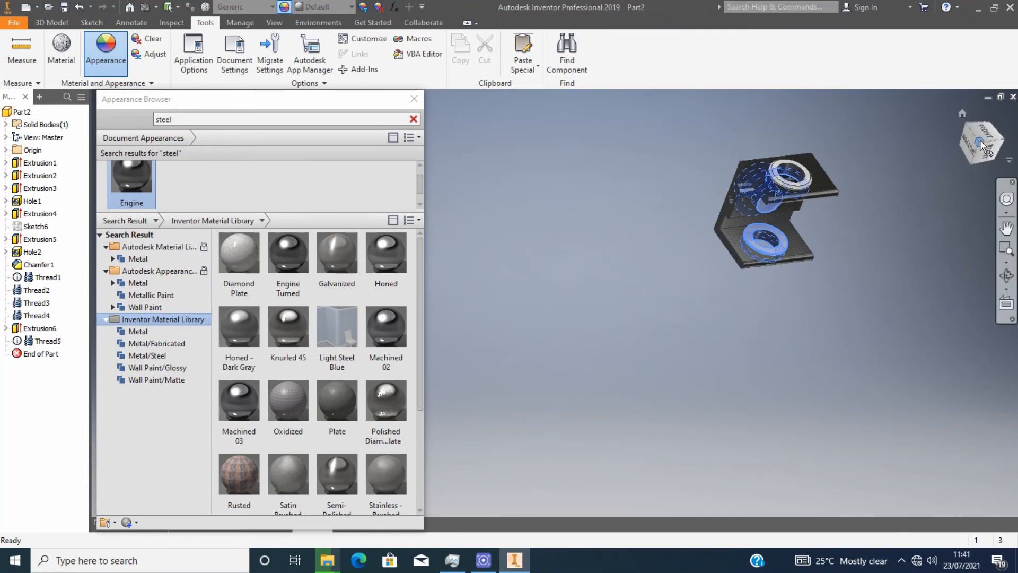
{"action": "middle_click_drag", "start_coordinate": [773, 245], "coordinate": [739, 234], "text": "shift"}
{"action": "scroll", "coordinate": [738, 234], "scroll_direction": "down", "scroll_amount": 5}
{"action": "scroll", "coordinate": [739, 234], "scroll_direction": "up", "scroll_amount": 2}
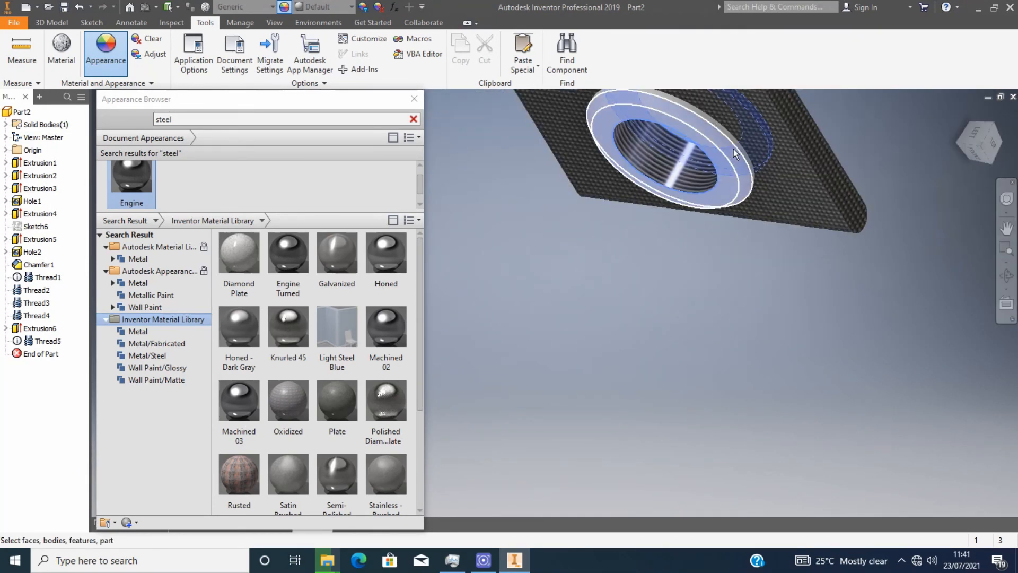
{"action": "scroll", "coordinate": [782, 178], "scroll_direction": "up", "scroll_amount": 5}
{"action": "scroll", "coordinate": [825, 152], "scroll_direction": "down", "scroll_amount": 3}
Step: Try the Knurled 45 finish on the selected boss and ring faces, and settle on the Galvanized appearance for them
{"action": "left_click", "coordinate": [288, 334]}
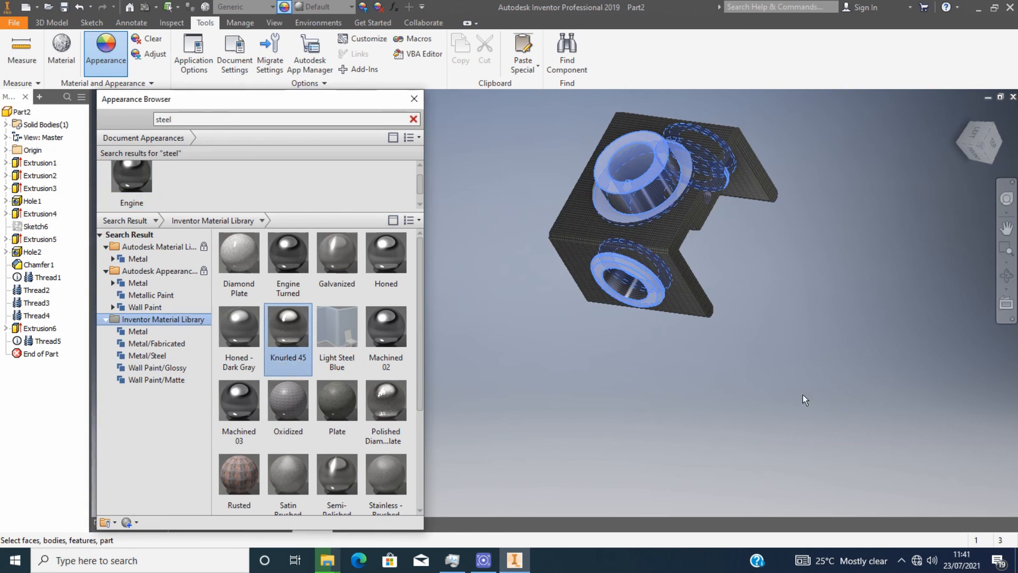
{"action": "left_click", "coordinate": [281, 369]}
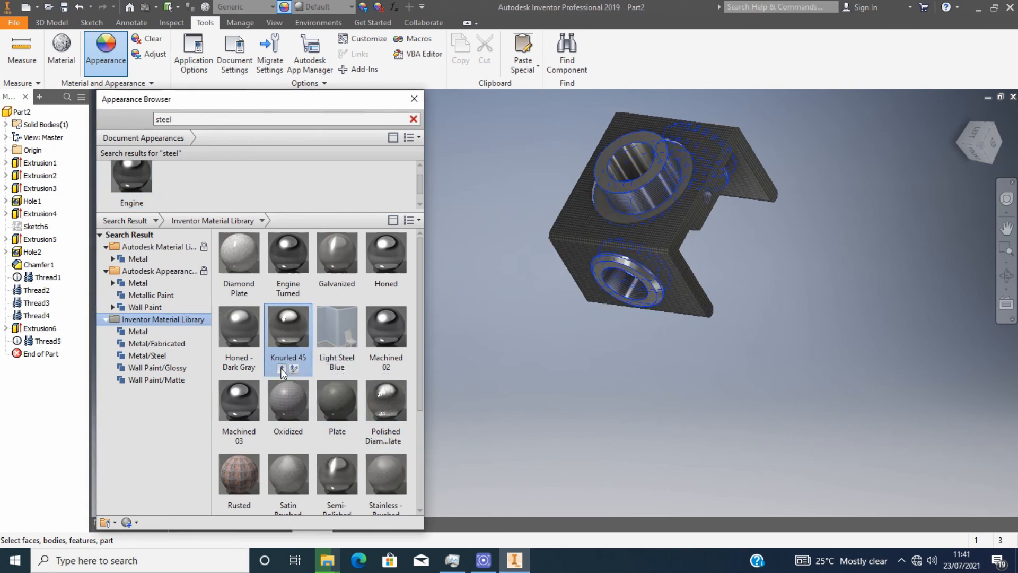
{"action": "left_click", "coordinate": [329, 295]}
{"action": "scroll", "coordinate": [371, 424], "scroll_direction": "down", "scroll_amount": 3}
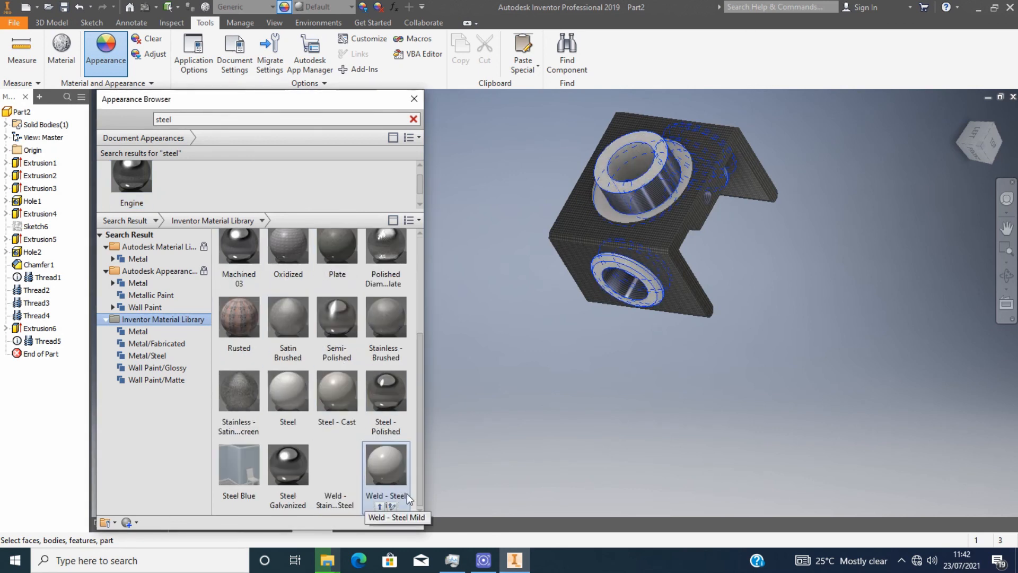
{"action": "scroll", "coordinate": [380, 366], "scroll_direction": "up", "scroll_amount": 3}
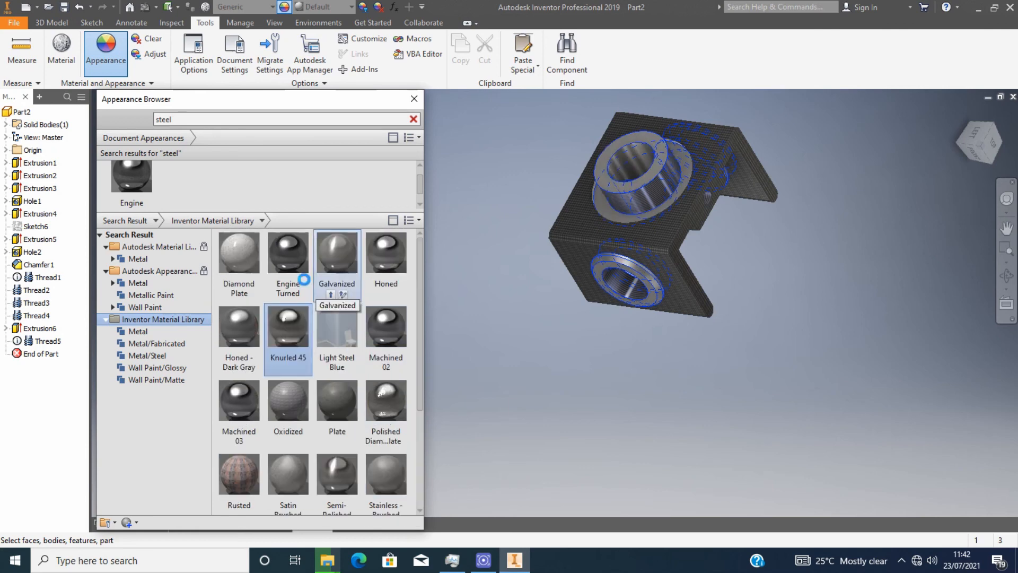
{"action": "left_click", "coordinate": [330, 295]}
{"action": "left_click", "coordinate": [804, 266]}
{"action": "scroll", "coordinate": [695, 221], "scroll_direction": "down", "scroll_amount": 3}
{"action": "scroll", "coordinate": [695, 222], "scroll_direction": "up", "scroll_amount": 4}
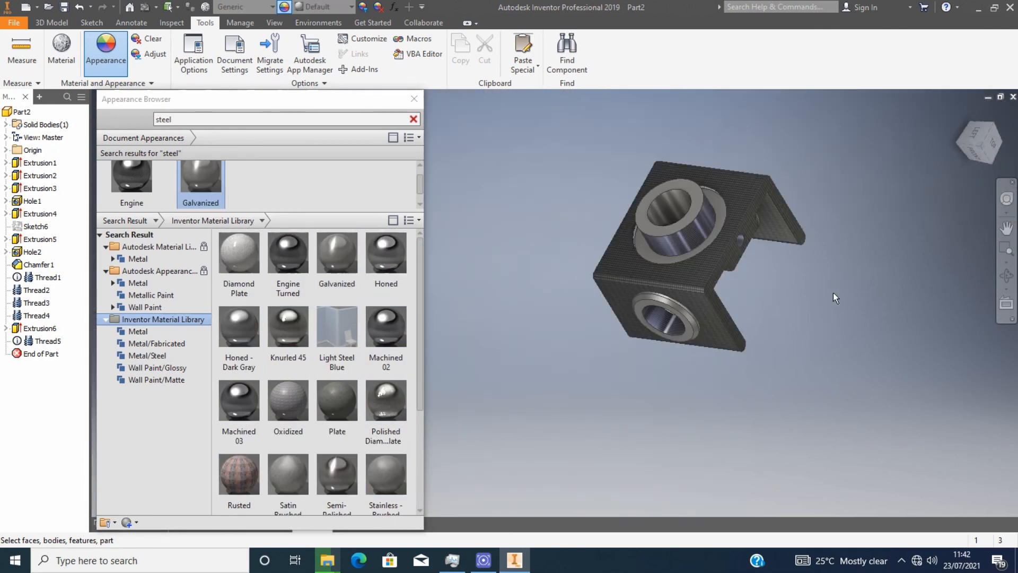
Step: Apply the Galvanized appearance to the ring-shaped face around the base of the central boss, using the document's local copy
{"action": "mouse_move", "coordinate": [979, 142]}
{"action": "left_mouse_down"}
{"action": "mouse_move", "coordinate": [949, 154]}
{"action": "mouse_move", "coordinate": [973, 159]}
{"action": "left_mouse_up"}
{"action": "middle_click_drag", "start_coordinate": [824, 326], "coordinate": [775, 243], "text": "shift"}
{"action": "scroll", "coordinate": [748, 233], "scroll_direction": "down", "scroll_amount": 3}
{"action": "scroll", "coordinate": [821, 245], "scroll_direction": "up", "scroll_amount": 6}
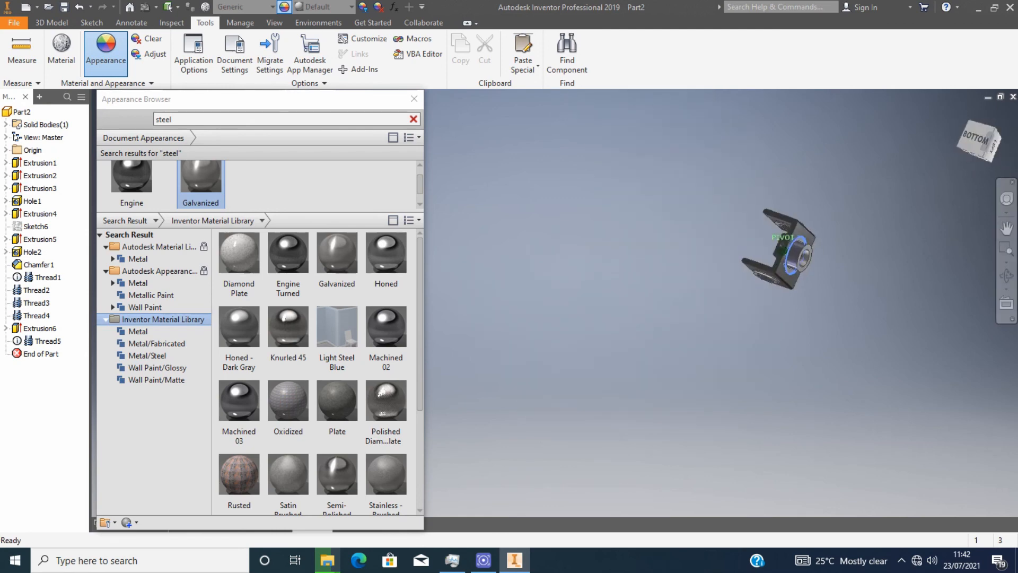
{"action": "left_click_drag", "start_coordinate": [979, 149], "coordinate": [954, 151]}
{"action": "left_click", "coordinate": [337, 260]}
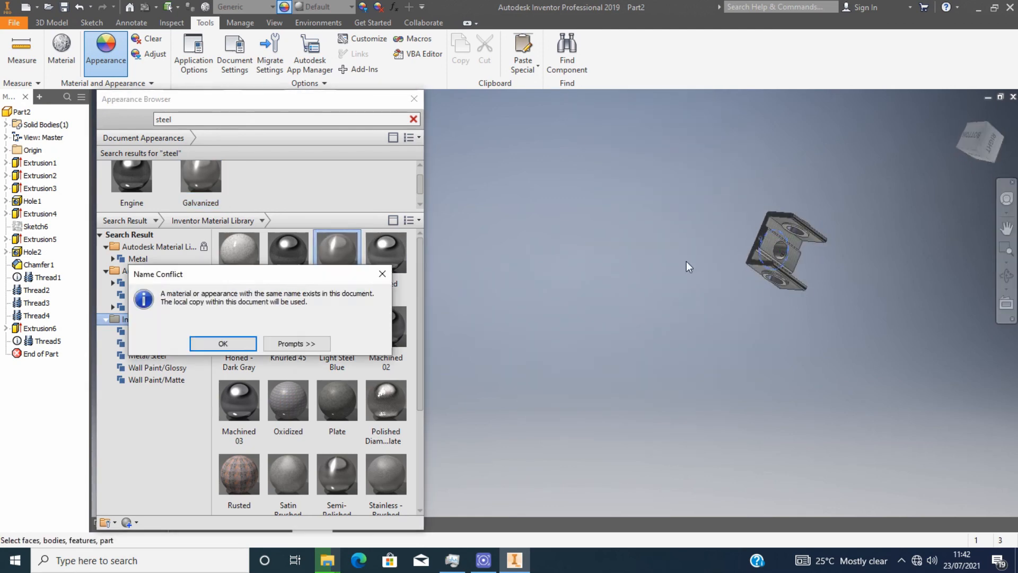
{"action": "key", "text": "Return"}
Step: Select the narrow step faces on both sides of the central hole inside the bracket and apply the Engine Turned appearance to them
{"action": "scroll", "coordinate": [828, 235], "scroll_direction": "down", "scroll_amount": 5}
{"action": "mouse_move", "coordinate": [841, 232]}
{"action": "middle_mouse_down", "text": "shift"}
{"action": "mouse_move", "coordinate": [742, 270]}
{"action": "mouse_move", "coordinate": [772, 243]}
{"action": "middle_mouse_up", "text": "shift"}
{"action": "scroll", "coordinate": [771, 243], "scroll_direction": "down", "scroll_amount": 6}
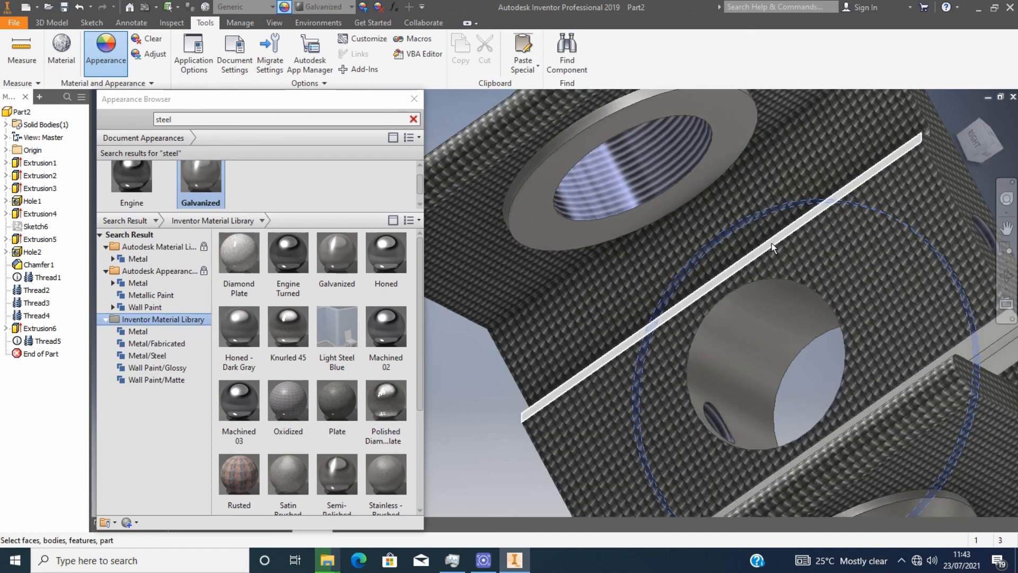
{"action": "left_click", "coordinate": [811, 281], "text": "ctrl"}
{"action": "left_click", "coordinate": [798, 270], "text": "ctrl"}
{"action": "scroll", "coordinate": [736, 250], "scroll_direction": "up", "scroll_amount": 5}
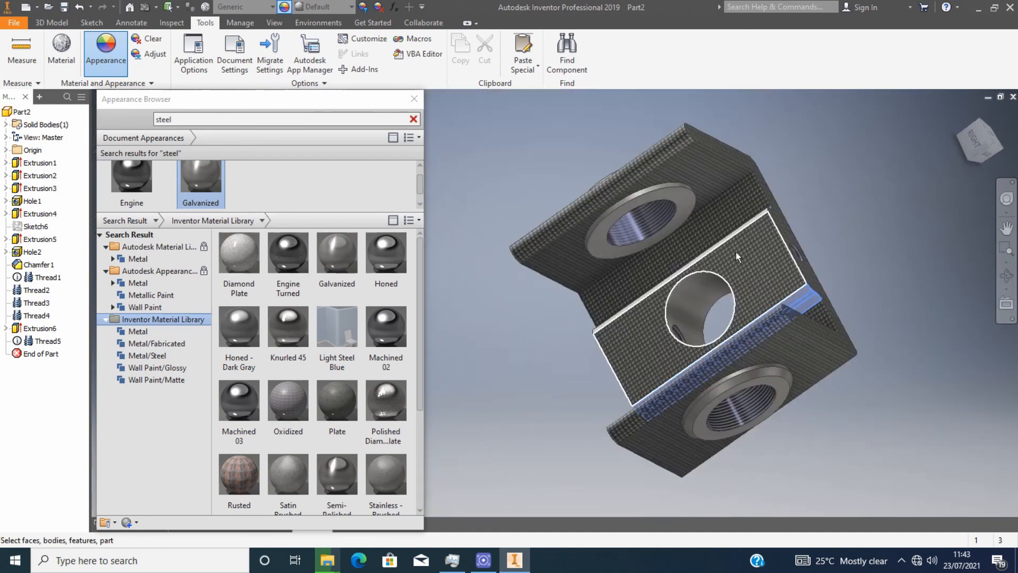
{"action": "scroll", "coordinate": [749, 217], "scroll_direction": "down", "scroll_amount": 6}
{"action": "scroll", "coordinate": [987, 133], "scroll_direction": "up", "scroll_amount": 6}
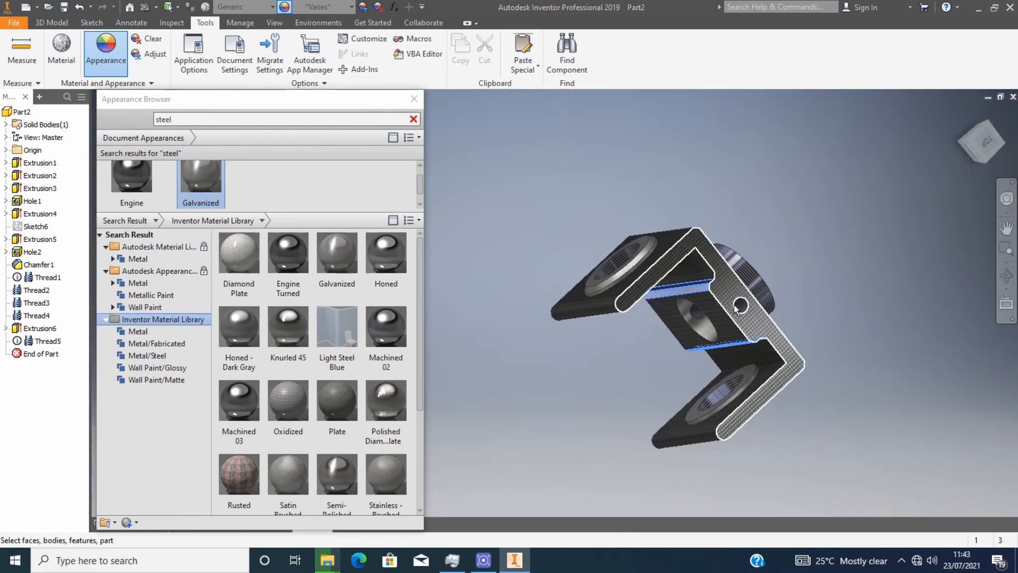
{"action": "left_click", "coordinate": [282, 295]}
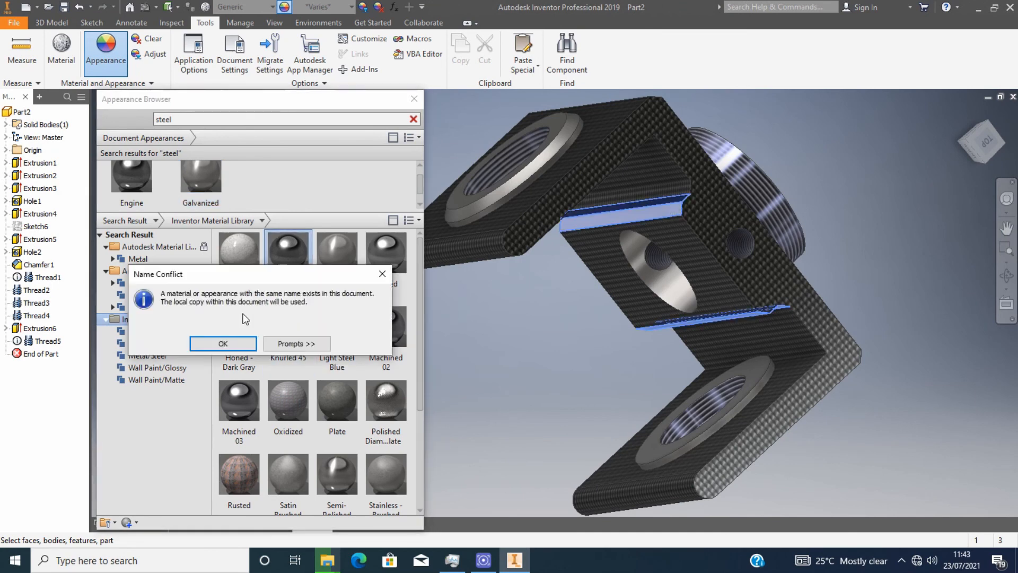
{"action": "left_click", "coordinate": [223, 343]}
Step: Close the appearance library and inspect the finished bracket from the outside and the inside of its legs
{"action": "scroll", "coordinate": [686, 345], "scroll_direction": "down", "scroll_amount": 3}
{"action": "scroll", "coordinate": [636, 318], "scroll_direction": "up", "scroll_amount": 6}
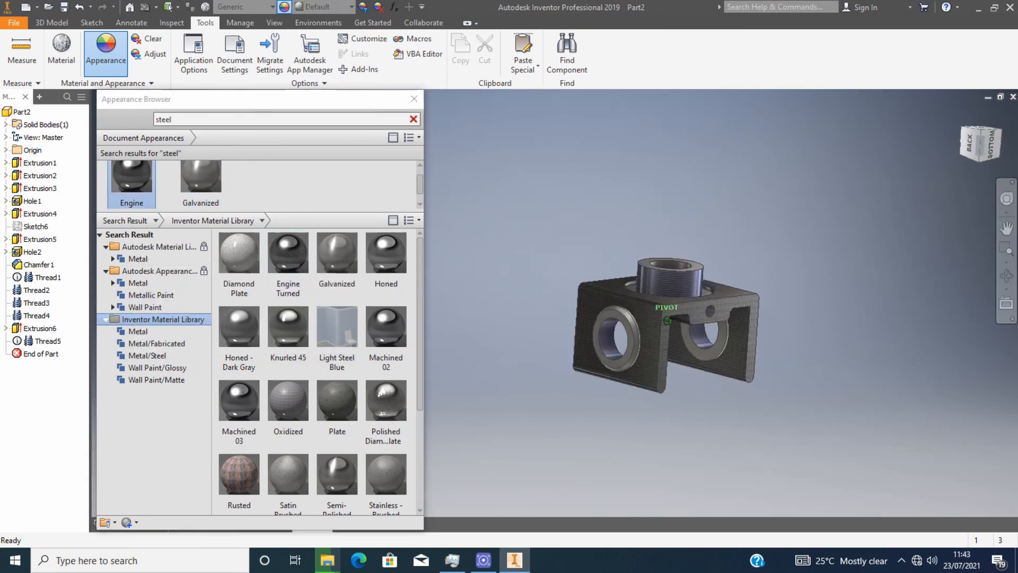
{"action": "key", "text": "Escape"}
{"action": "scroll", "coordinate": [779, 321], "scroll_direction": "up", "scroll_amount": 6}
{"action": "scroll", "coordinate": [778, 323], "scroll_direction": "down", "scroll_amount": 6}
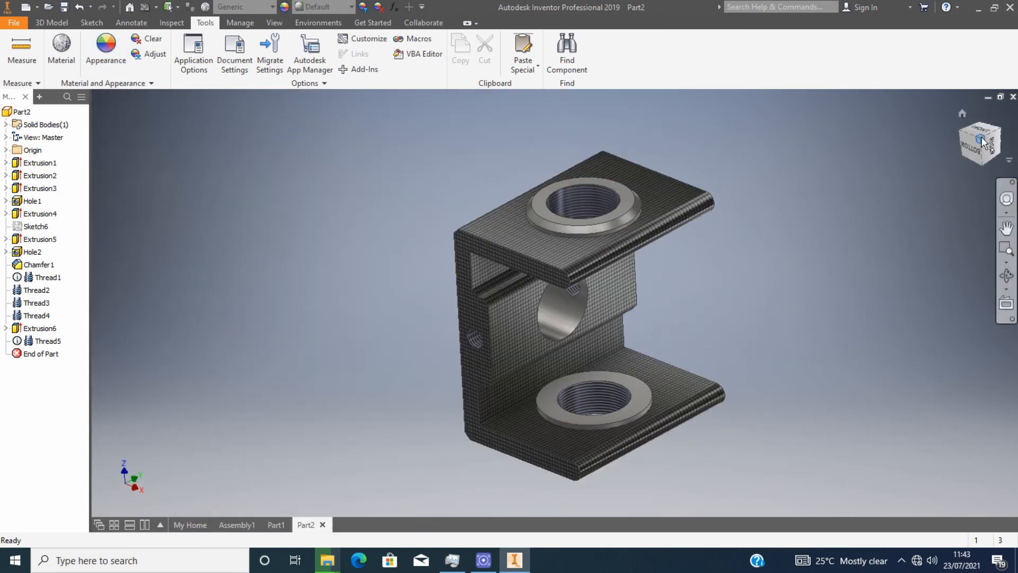